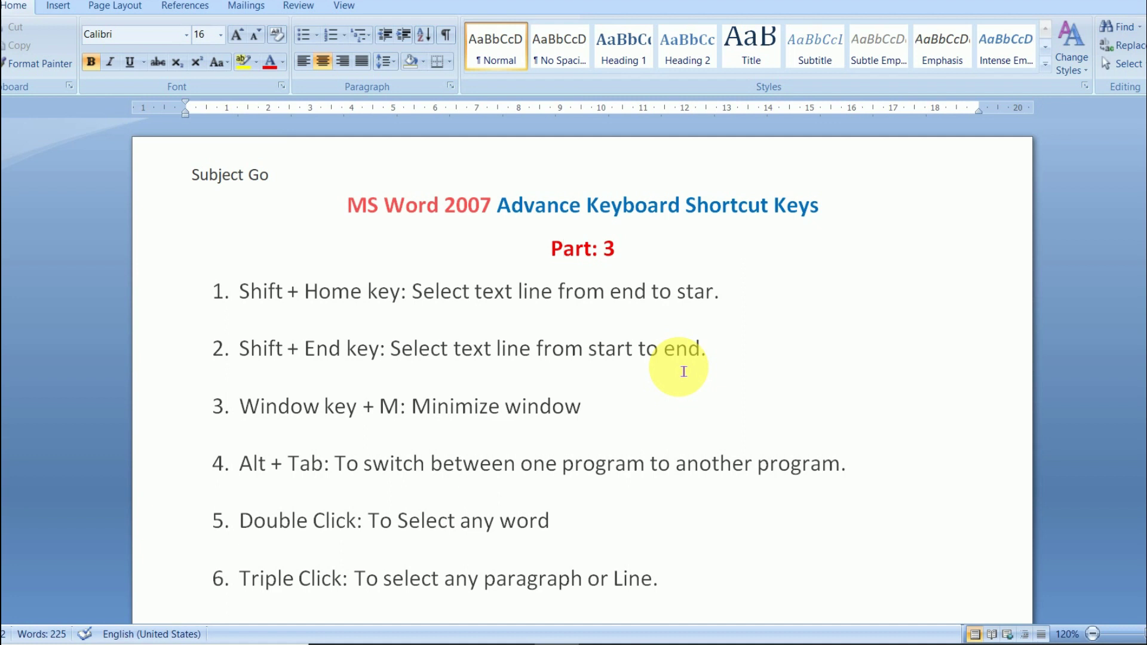
Add an unnumbered line below item 1 and generate Lorem ipsum sample text with =lorem()
click(750, 299)
key(Return)
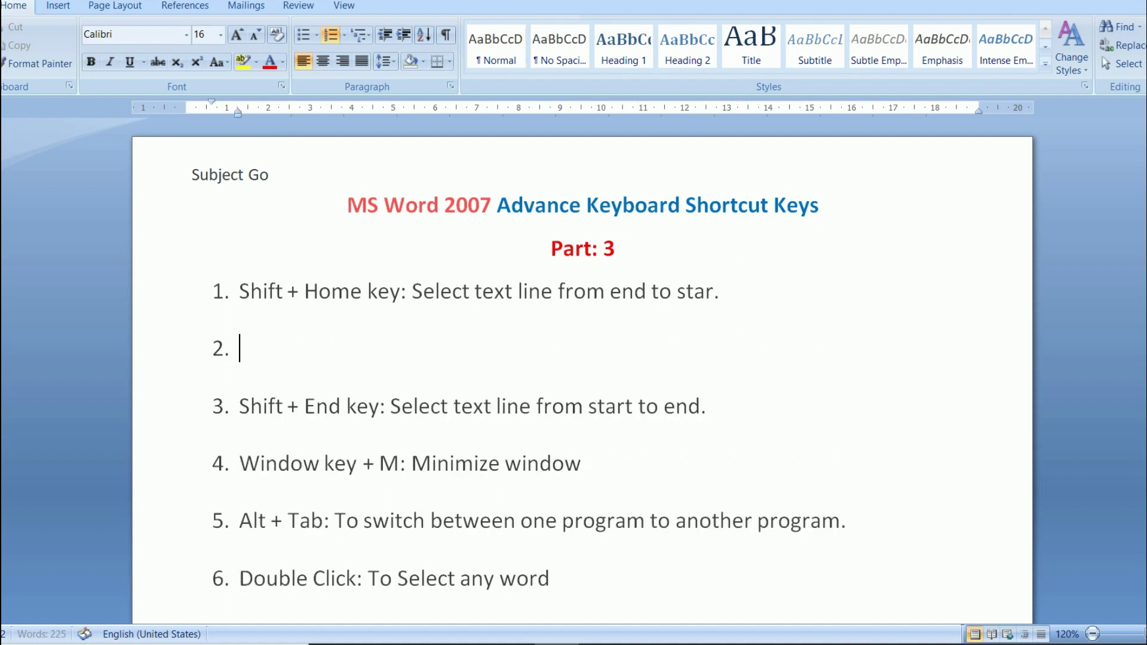
key(BackSpace)
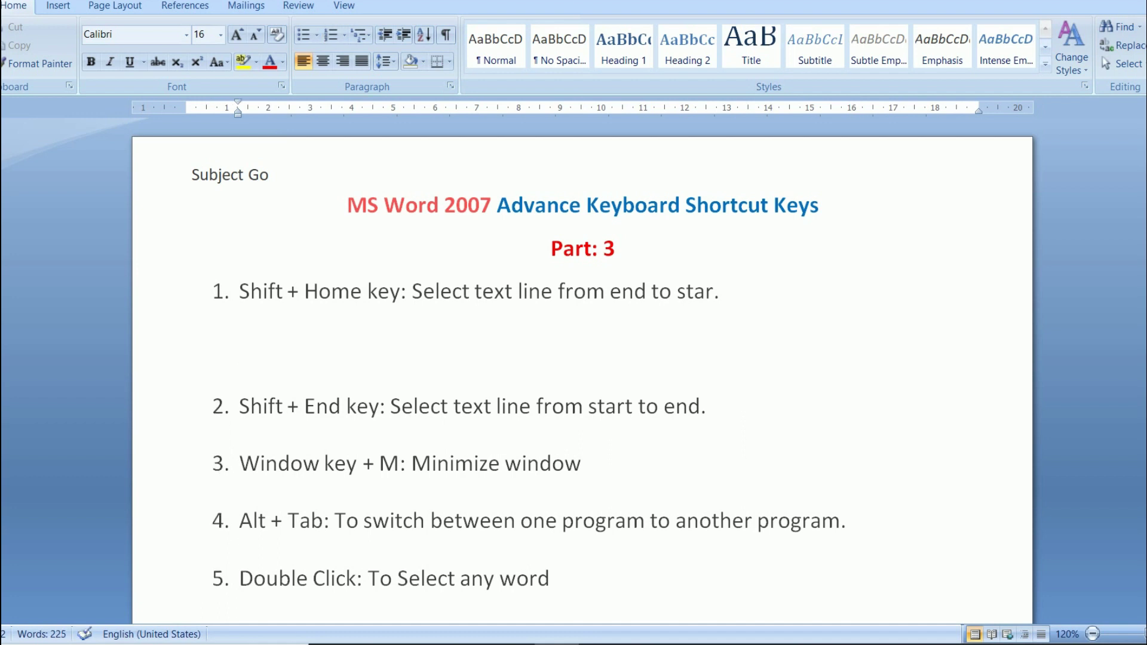
text(=lorem())
key(Return)
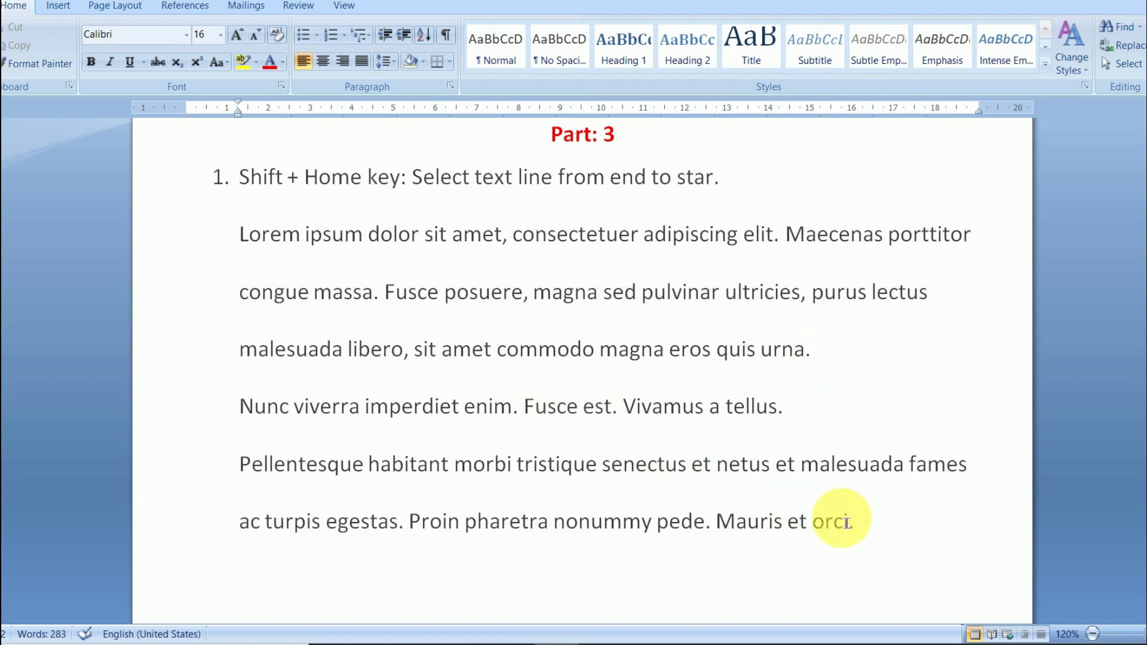
Set the Lorem ipsum sample paragraphs to 1.0 line spacing
shift+click(372, 322)
shift+click(240, 234)
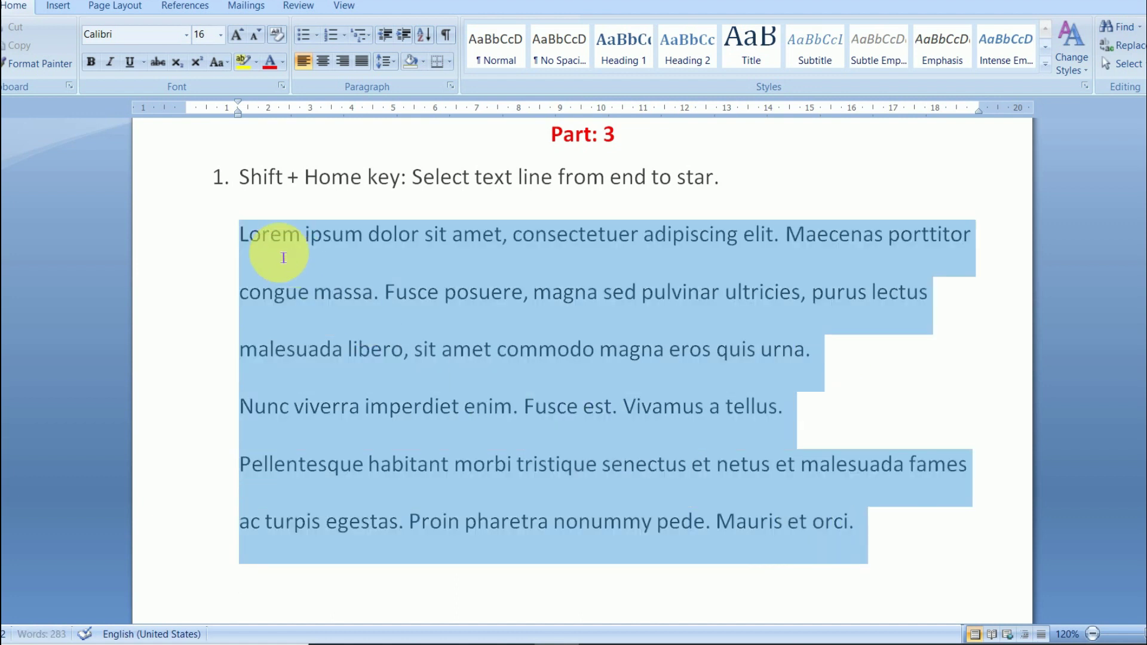
click(383, 61)
click(411, 85)
click(413, 292)
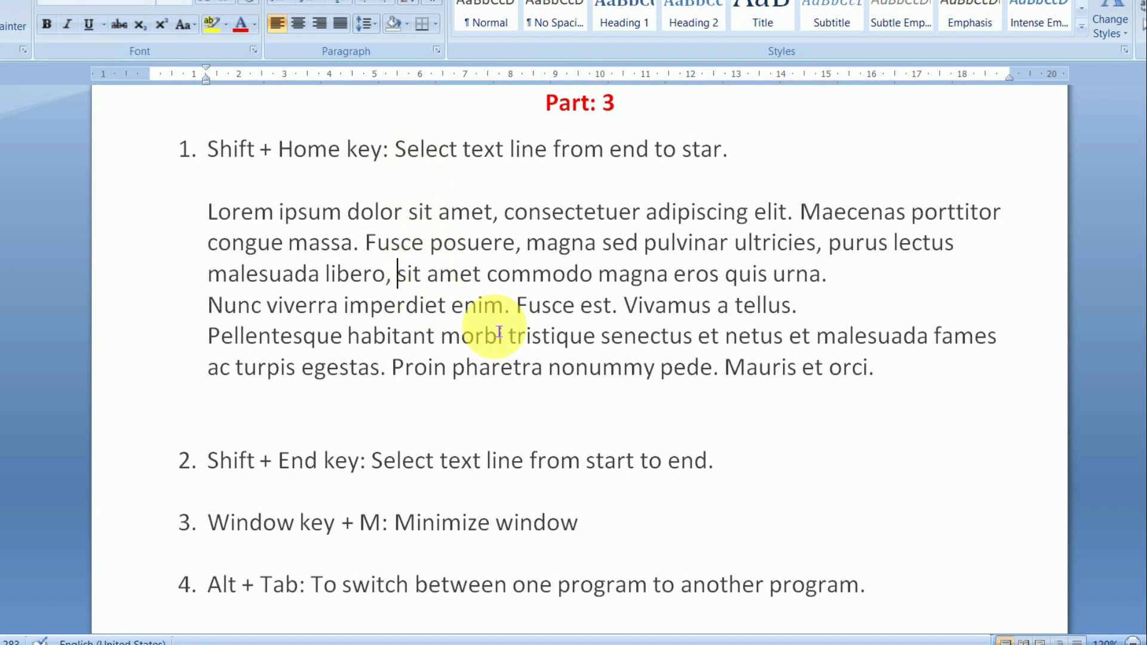
Select the last line of sample text back to its start with Shift+Home
mouse_move(884, 376)
mouse_down()
mouse_move(362, 287)
mouse_move(215, 206)
mouse_up()
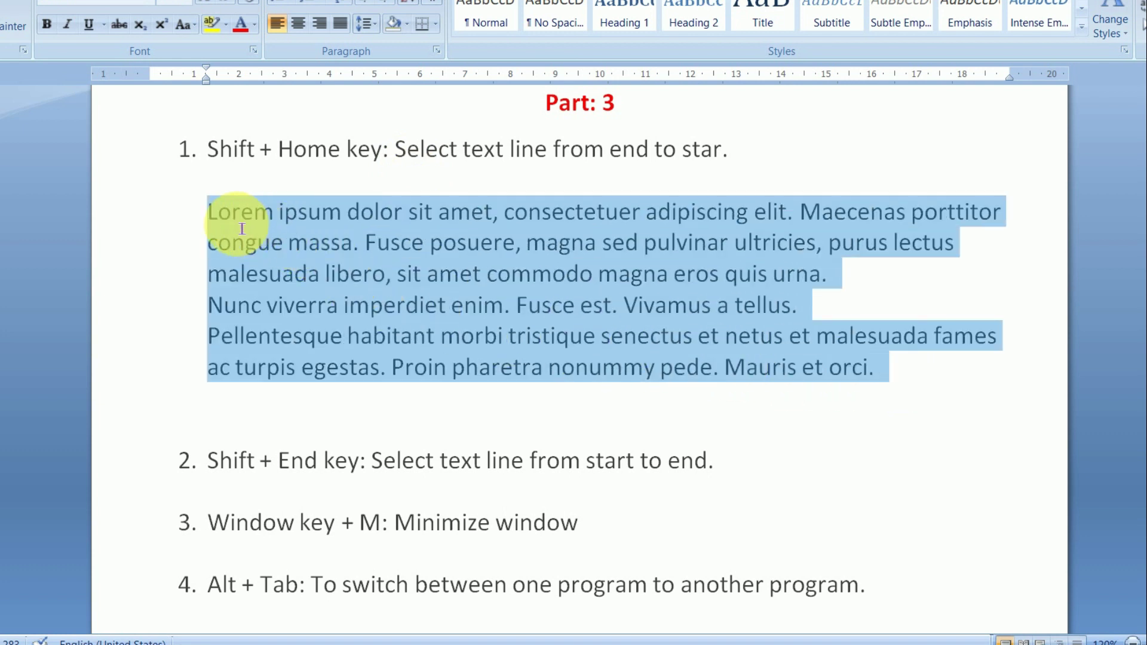
click(902, 376)
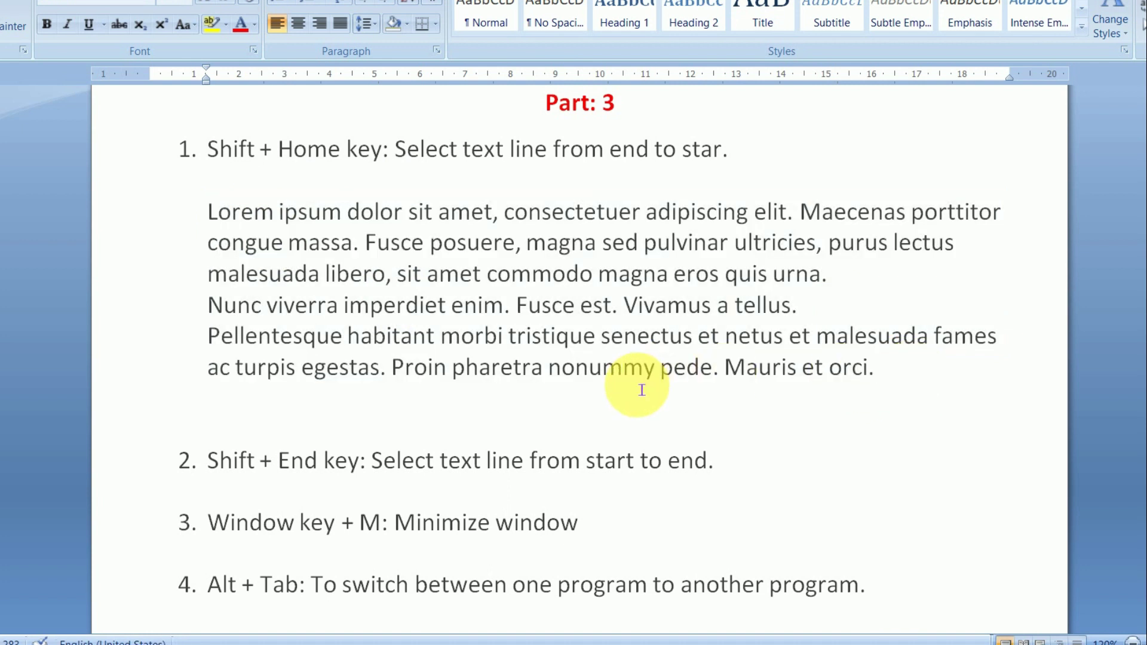
key(shift+Home)
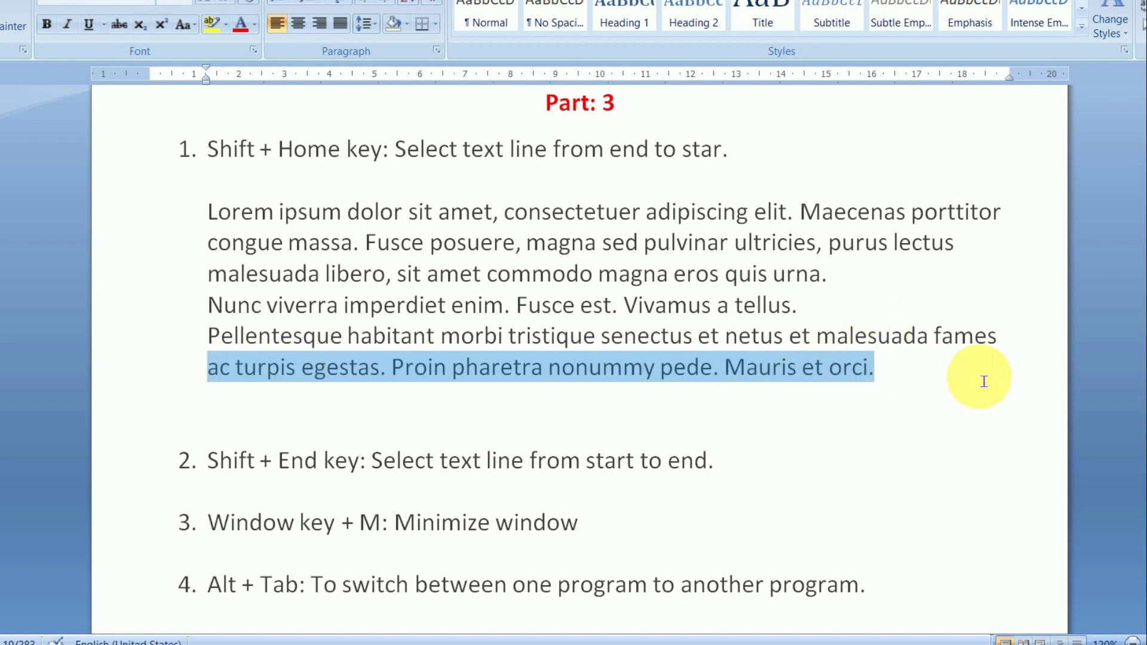
click(848, 278)
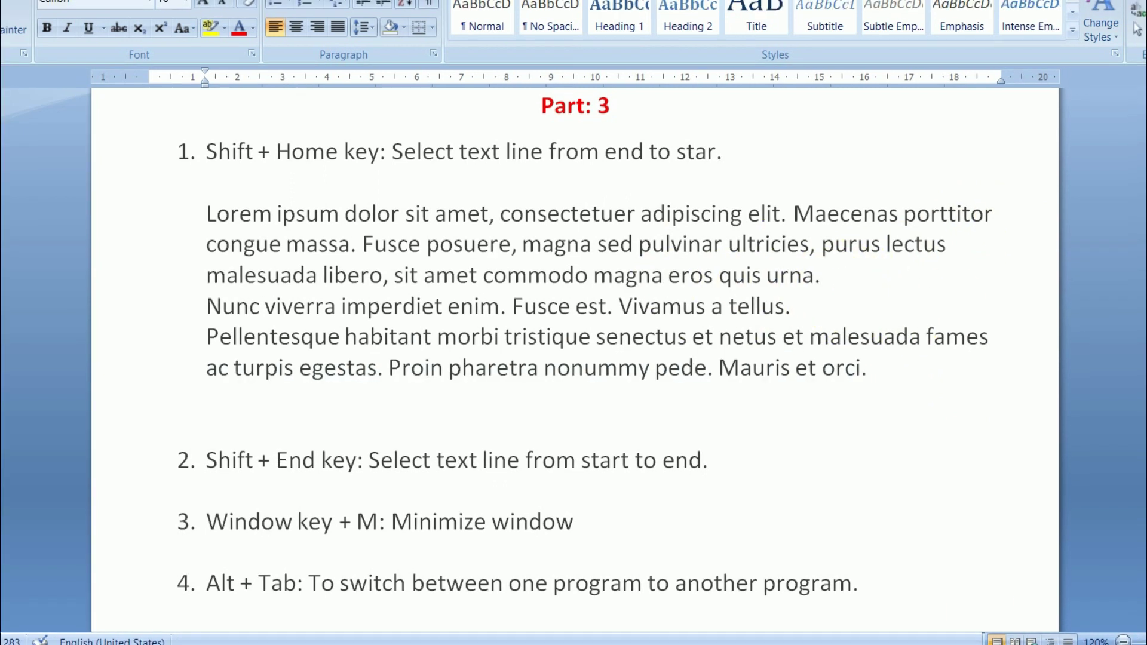
key(shift+Home)
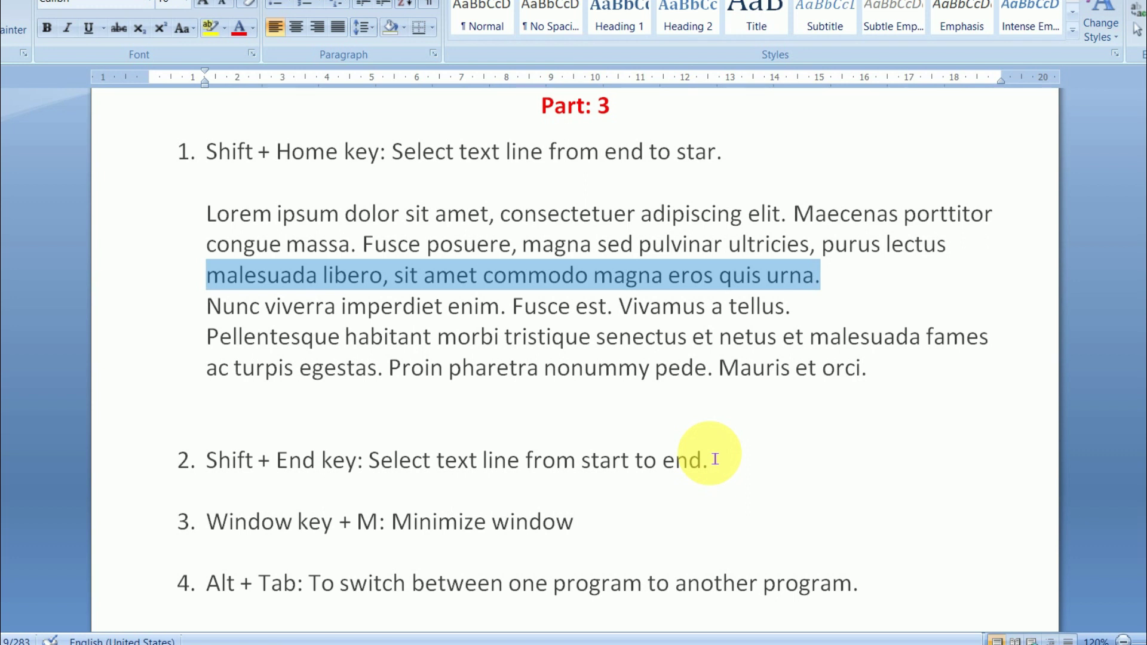
click(550, 414)
scroll(542, 328, down, 2)
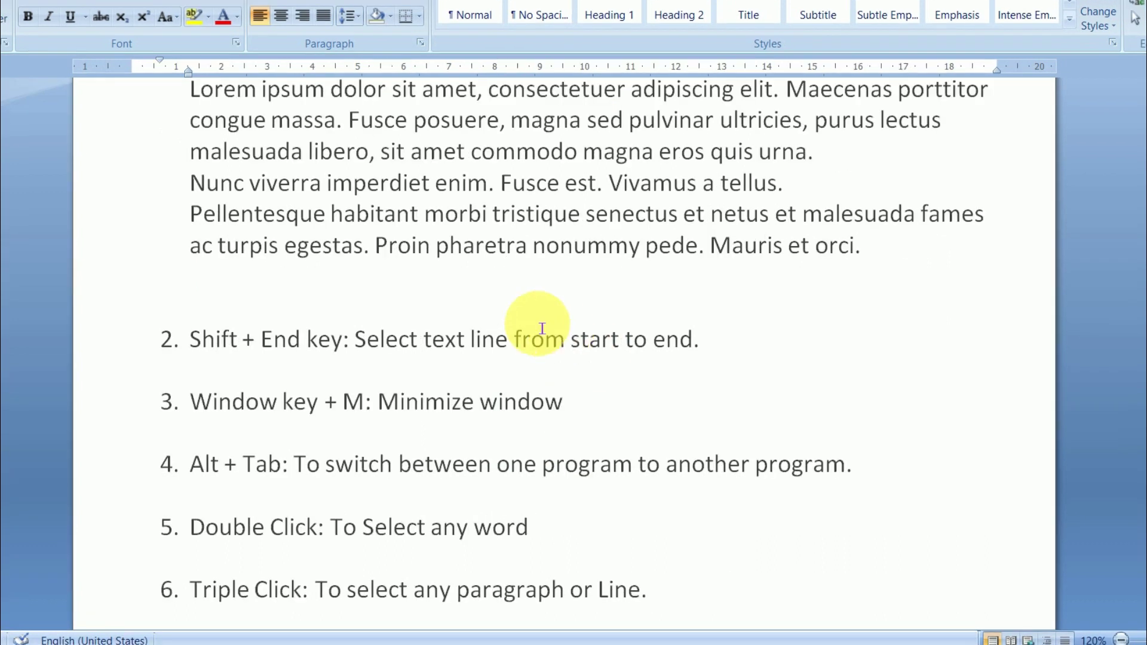
Drag across the whole 'ac turpis' line to select it, then clear the selection
scroll(542, 328, up, 2)
scroll(542, 328, down, 1)
click(332, 400)
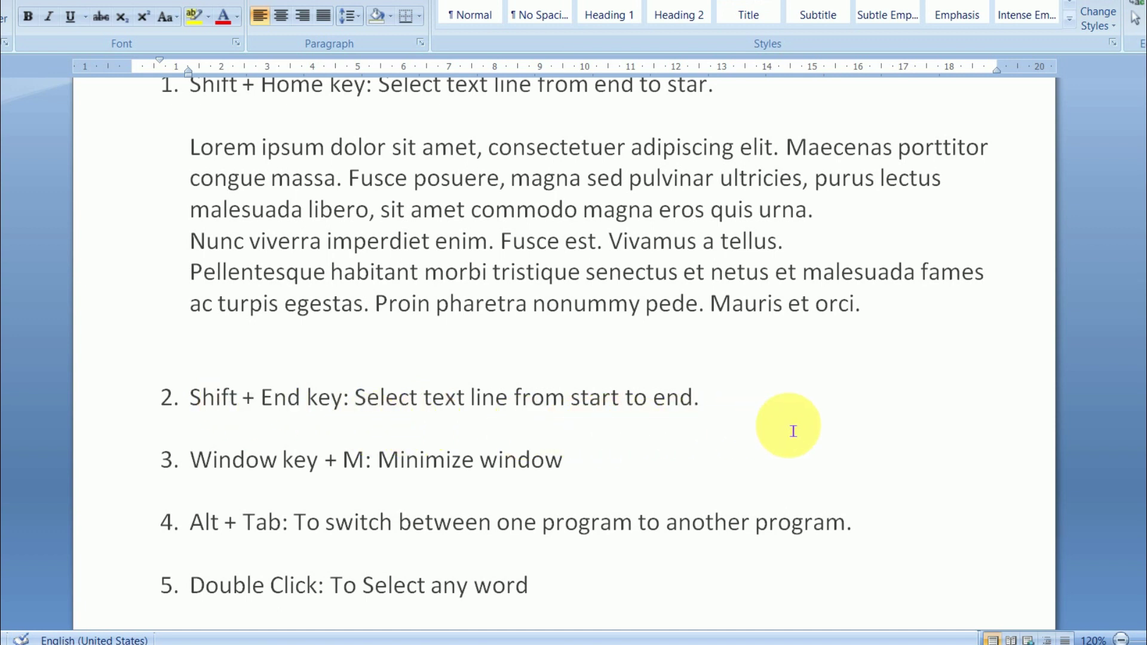
scroll(794, 431, up, 1)
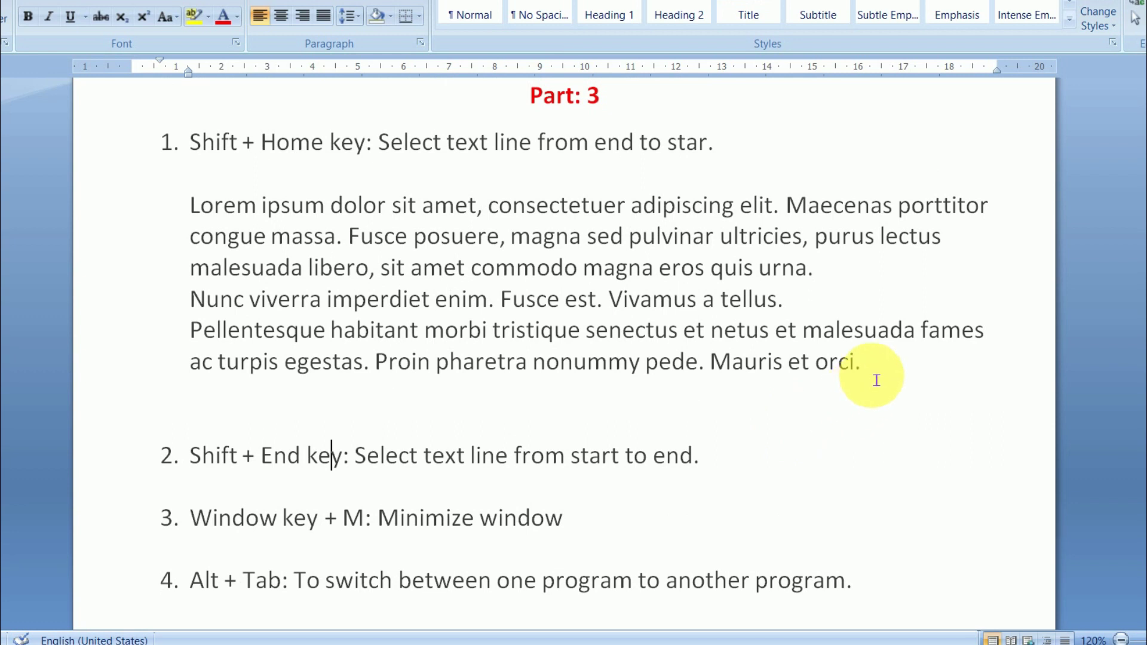
drag(886, 374, 197, 368)
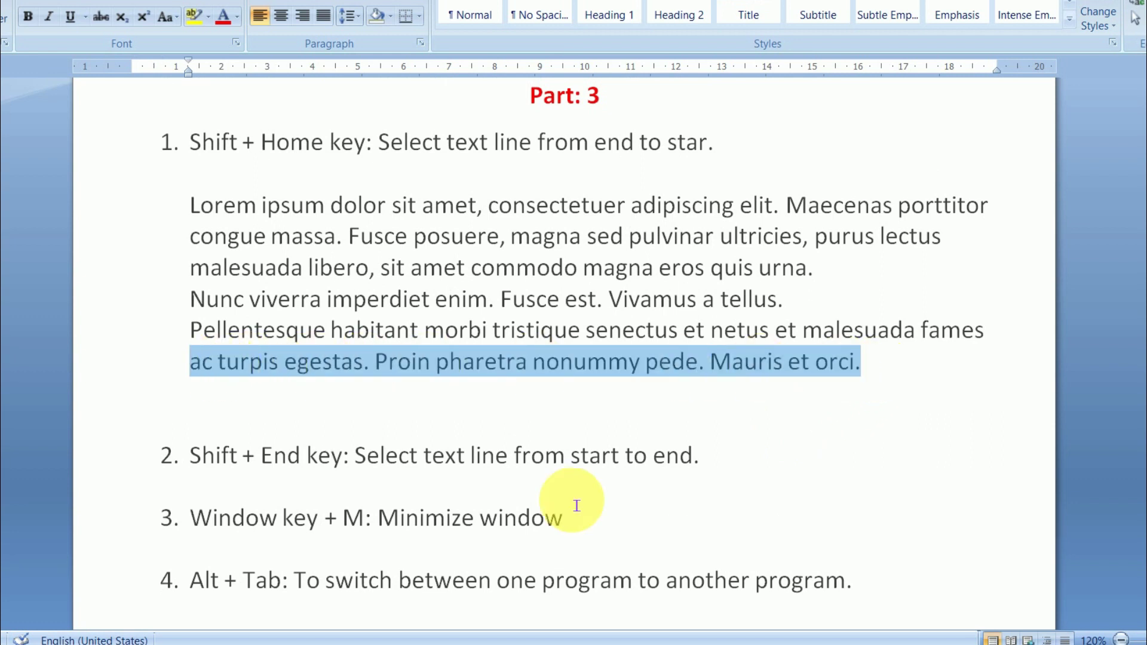
click(549, 419)
drag(193, 366, 863, 375)
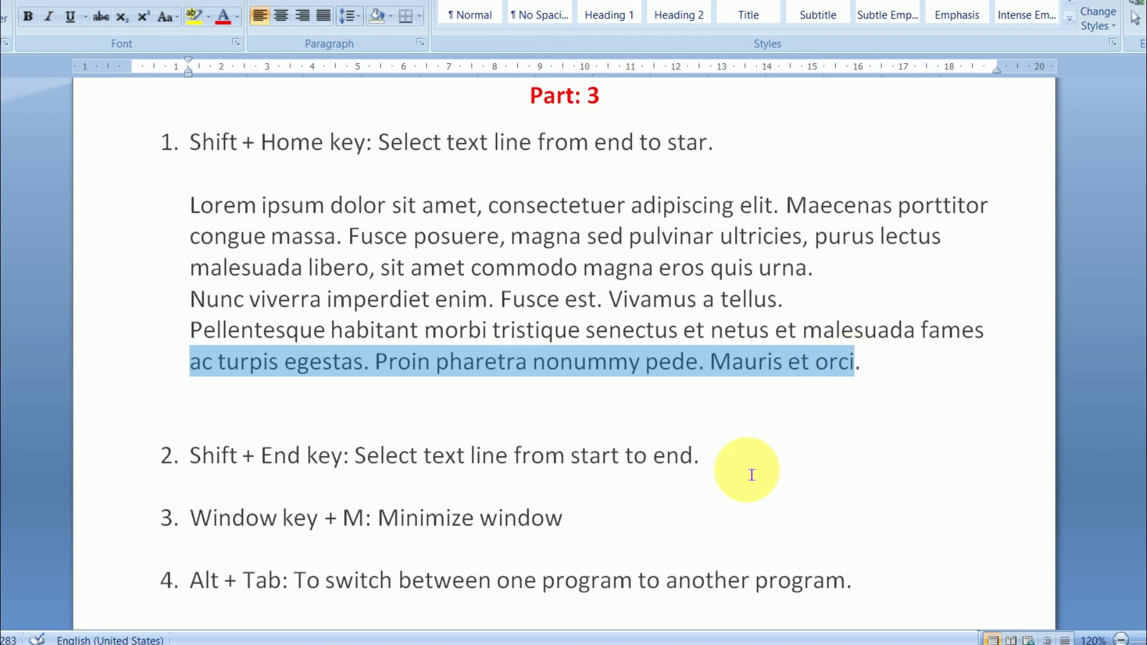
click(464, 362)
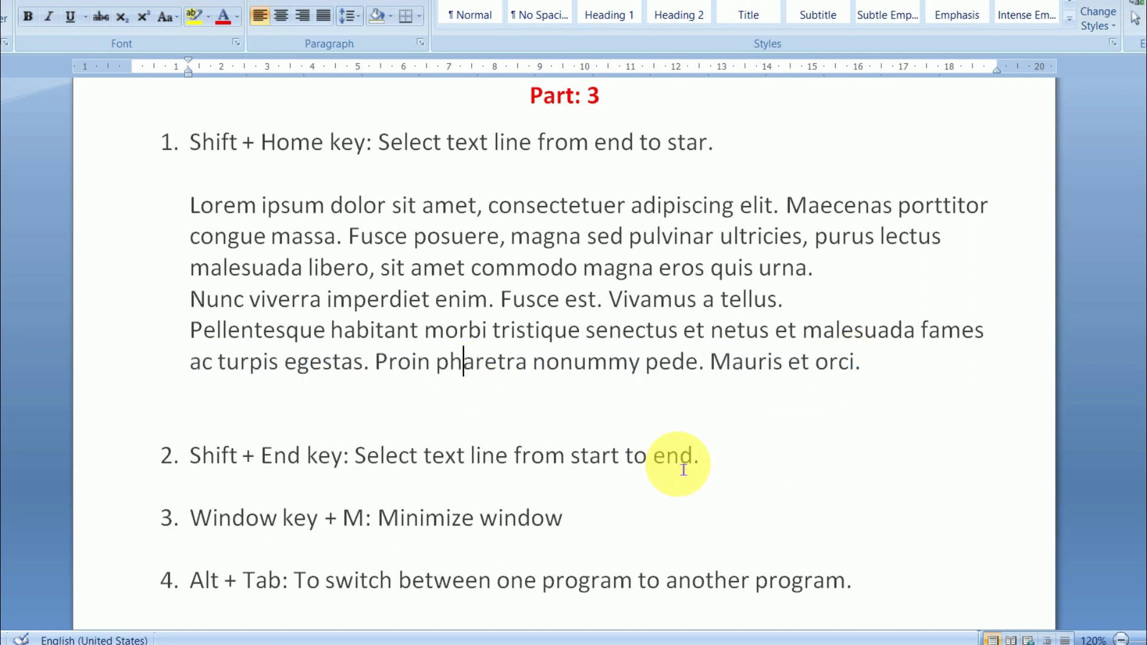
Select from 'ac turpis' to 'Mauris et orci.' using Shift+End, then return to item 2
click(191, 366)
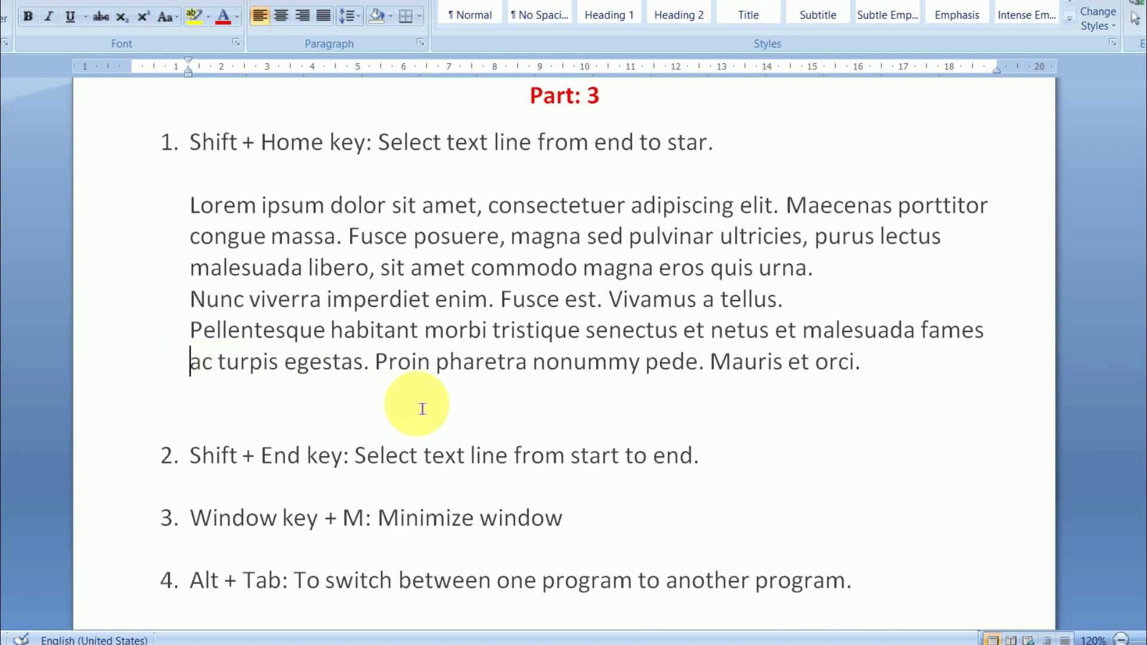
key(shift+End)
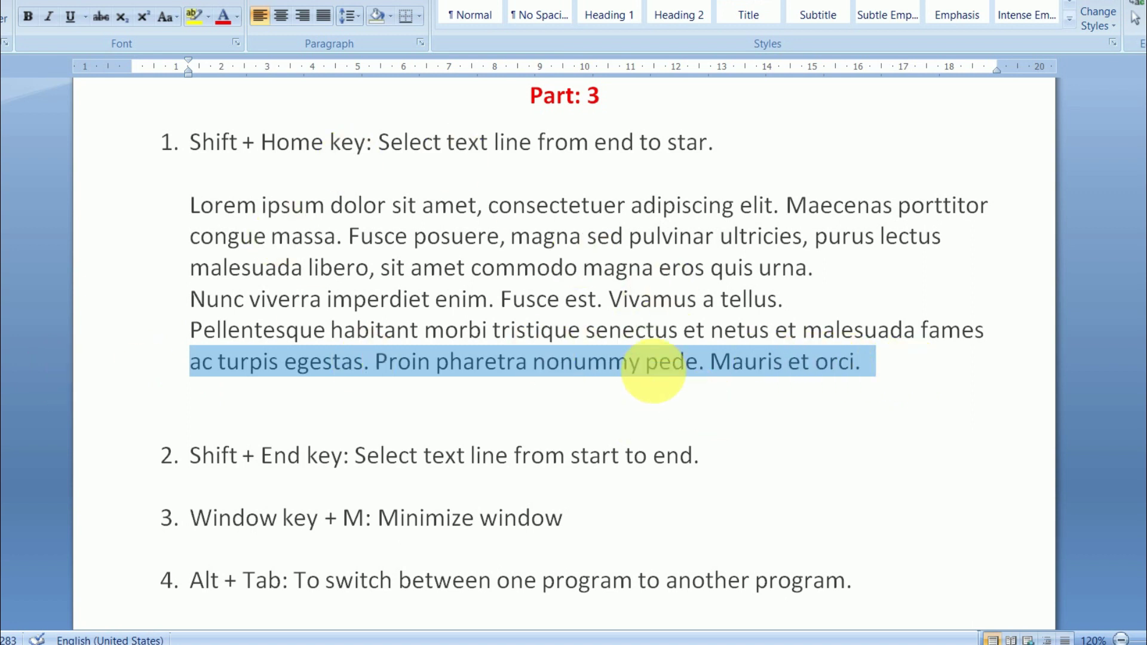
scroll(657, 346, down, 1)
scroll(640, 379, down, 1)
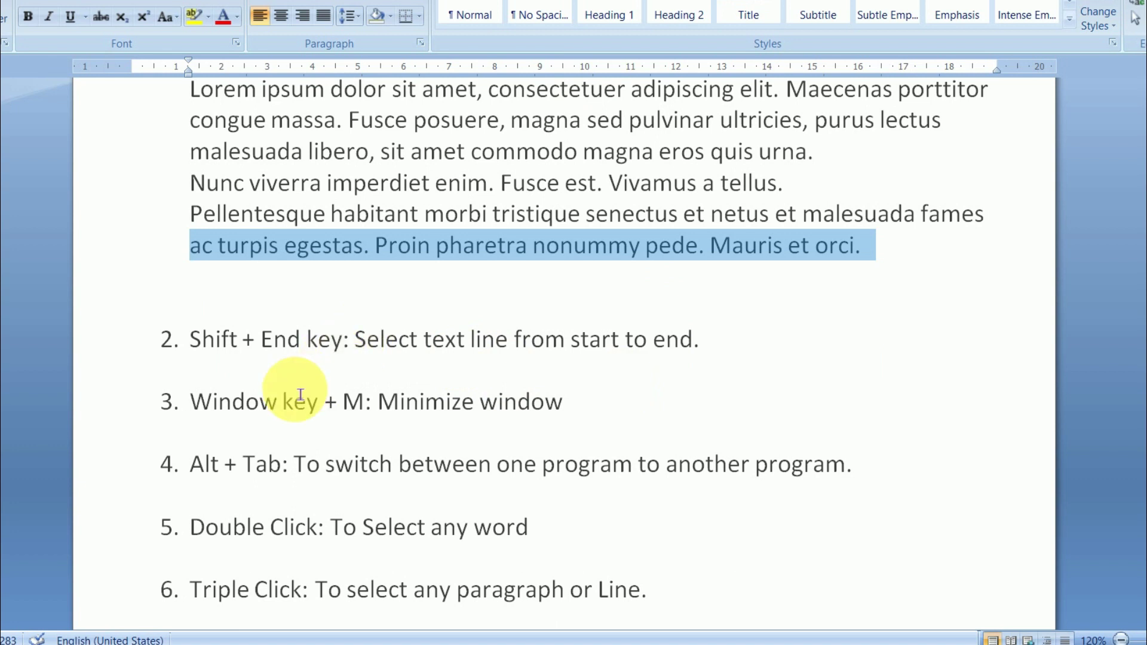
click(289, 358)
scroll(216, 437, down, 1)
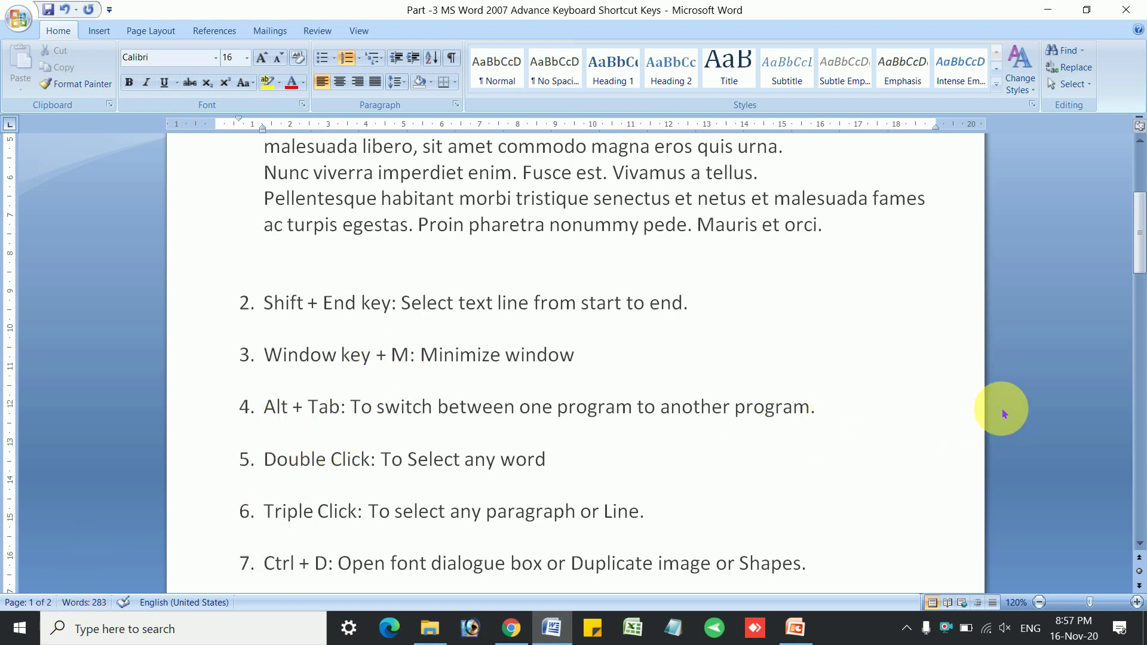
key(super+m)
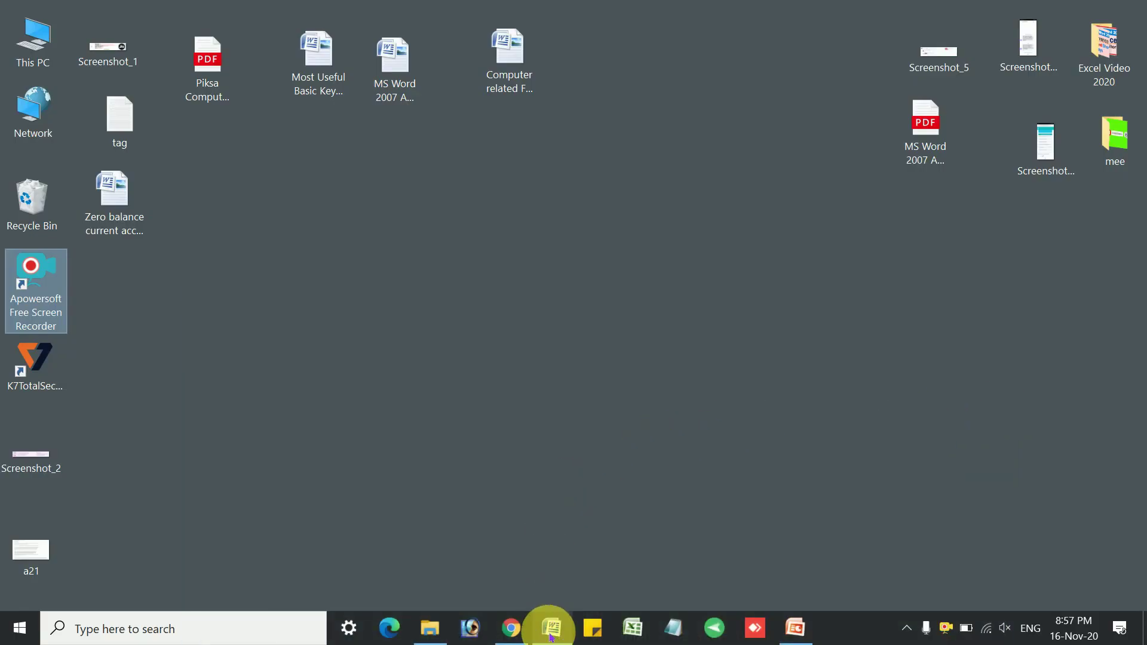
mouse_move(551, 629)
click(545, 576)
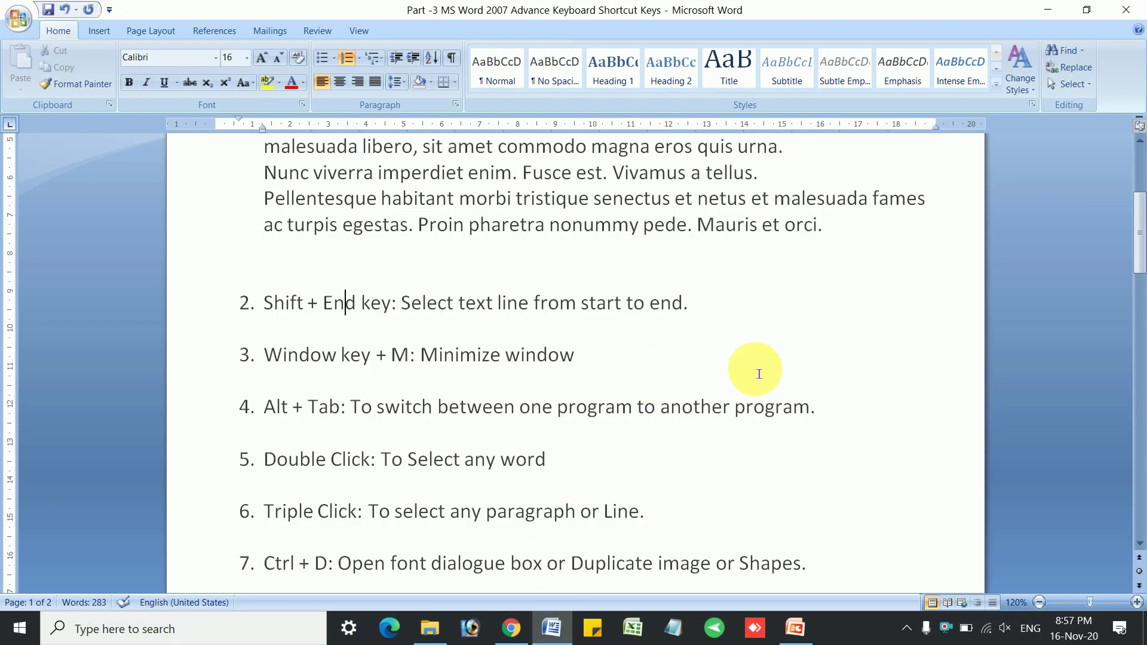
scroll(676, 363, down, 1)
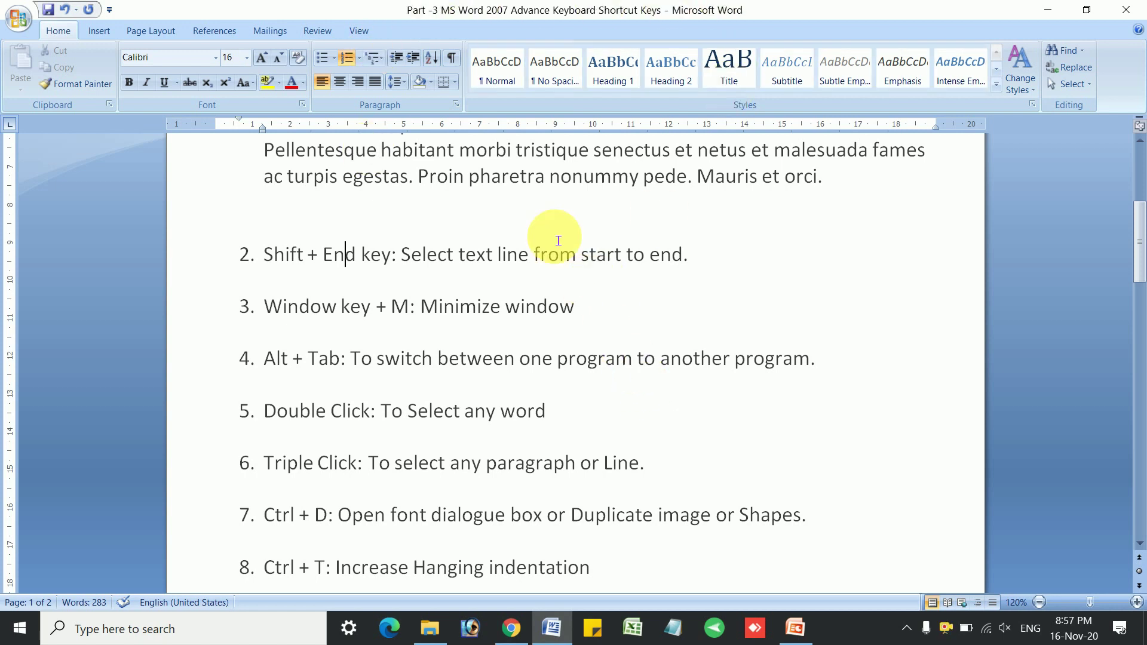
click(633, 627)
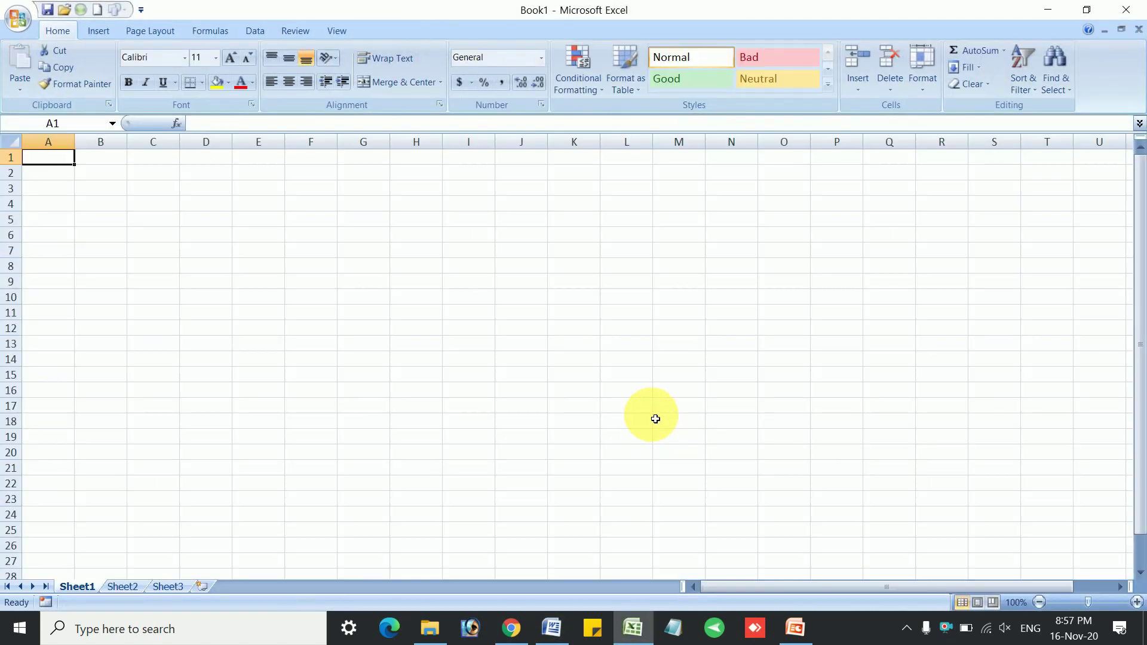
Minimize Excel and place the cursor in items 3 and 4 of the Word list
click(630, 627)
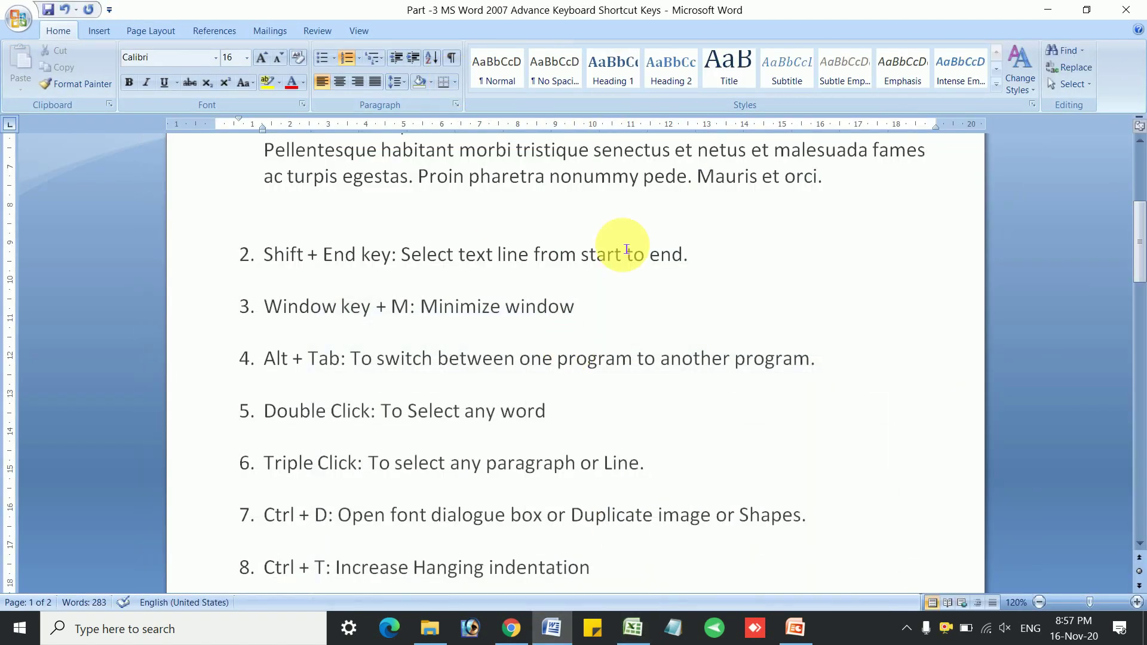
click(712, 316)
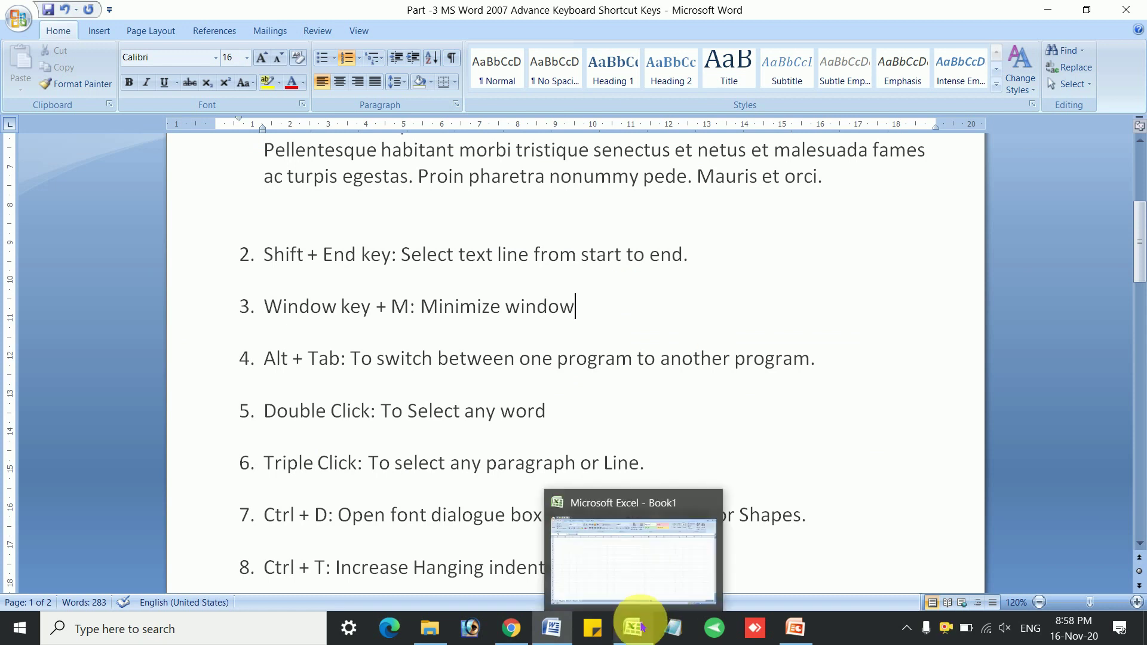
click(577, 361)
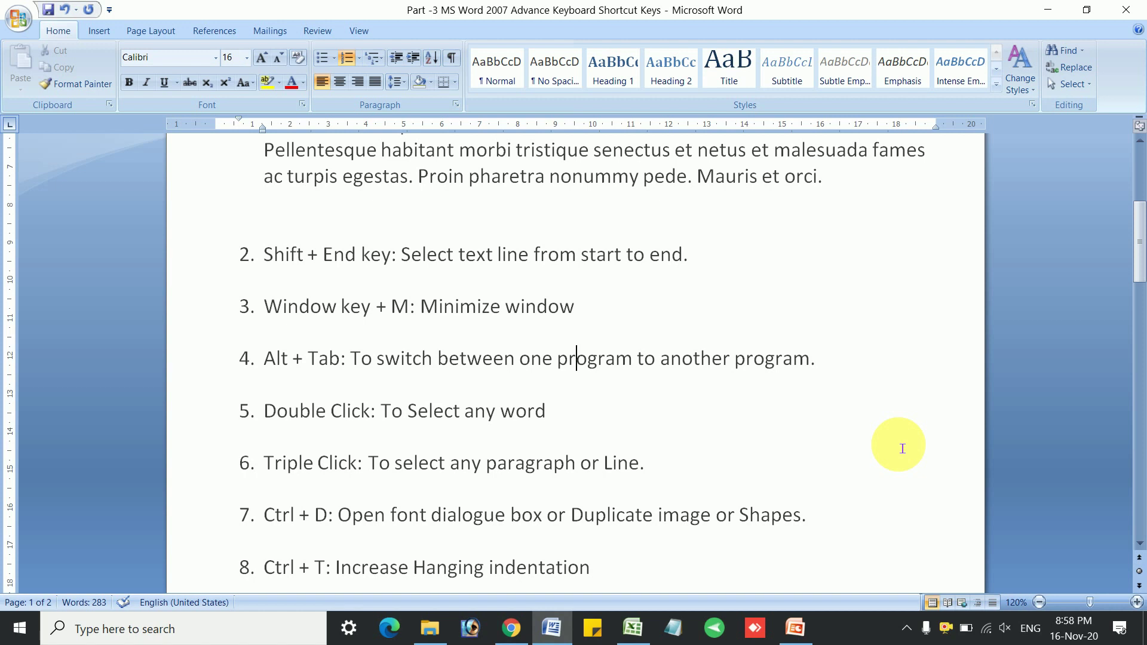
Cycle through open windows with Alt+Tab and bring the Word shortcut document forward
key(alt+Tab)
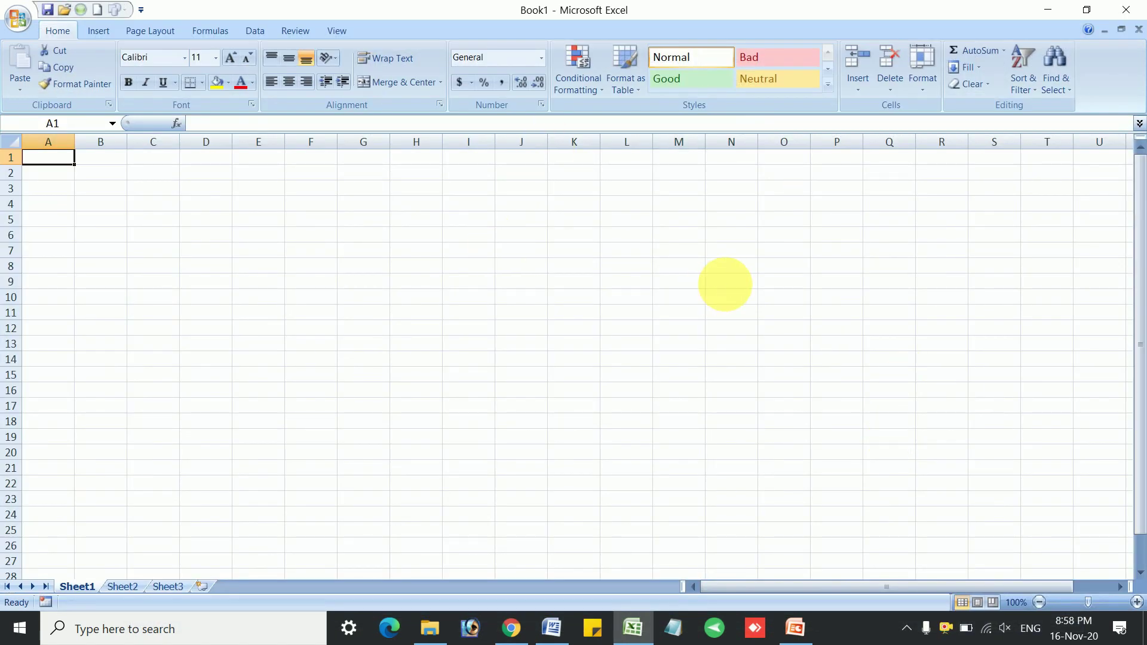
key(alt+Tab)
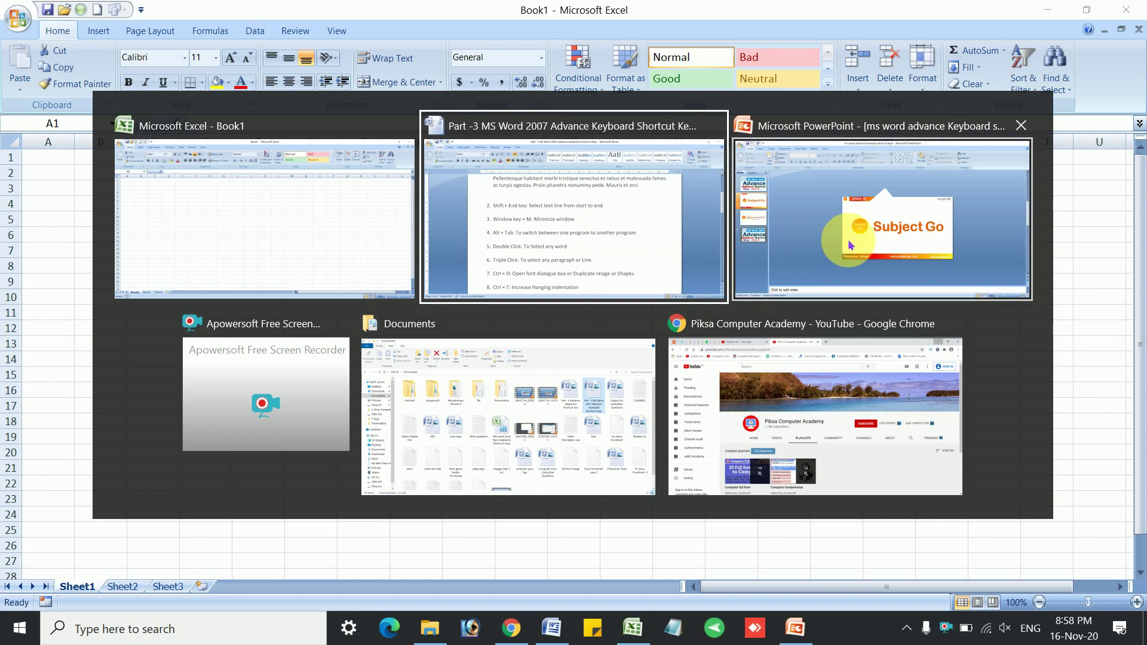
mouse_move(814, 414)
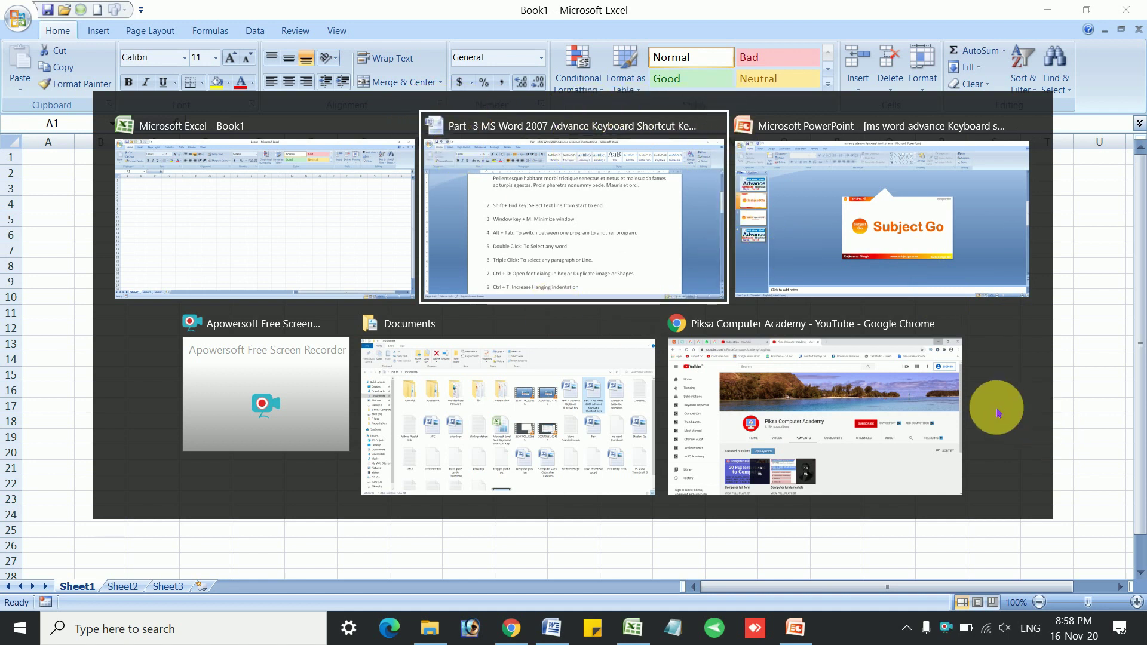
key(alt+Tab)
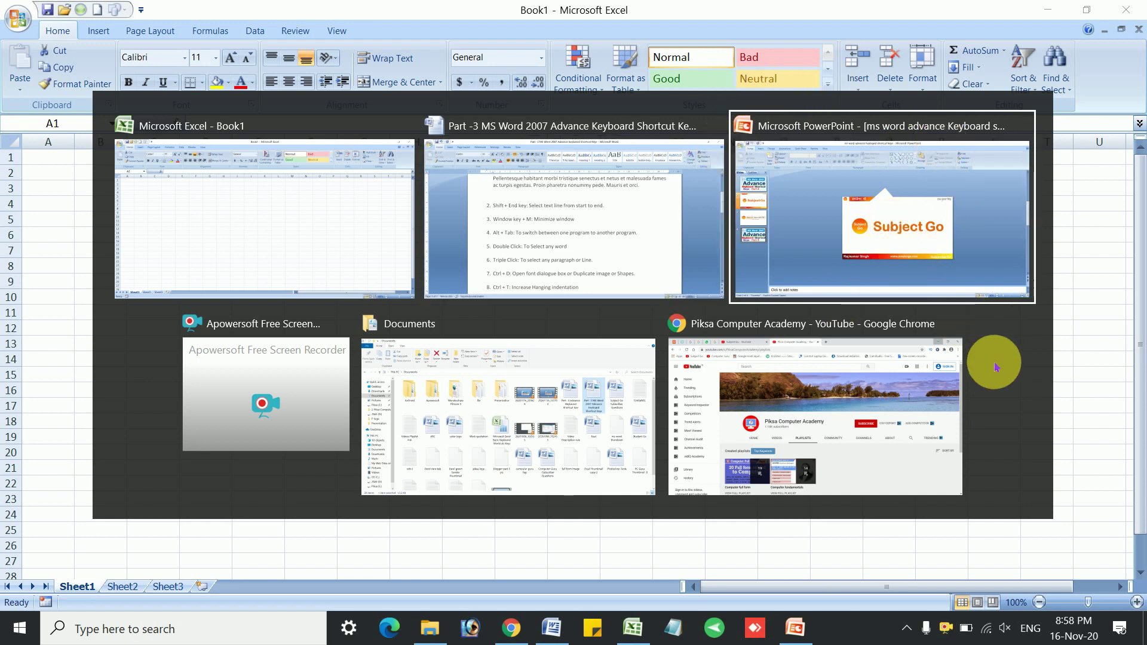
key(alt+Tab)
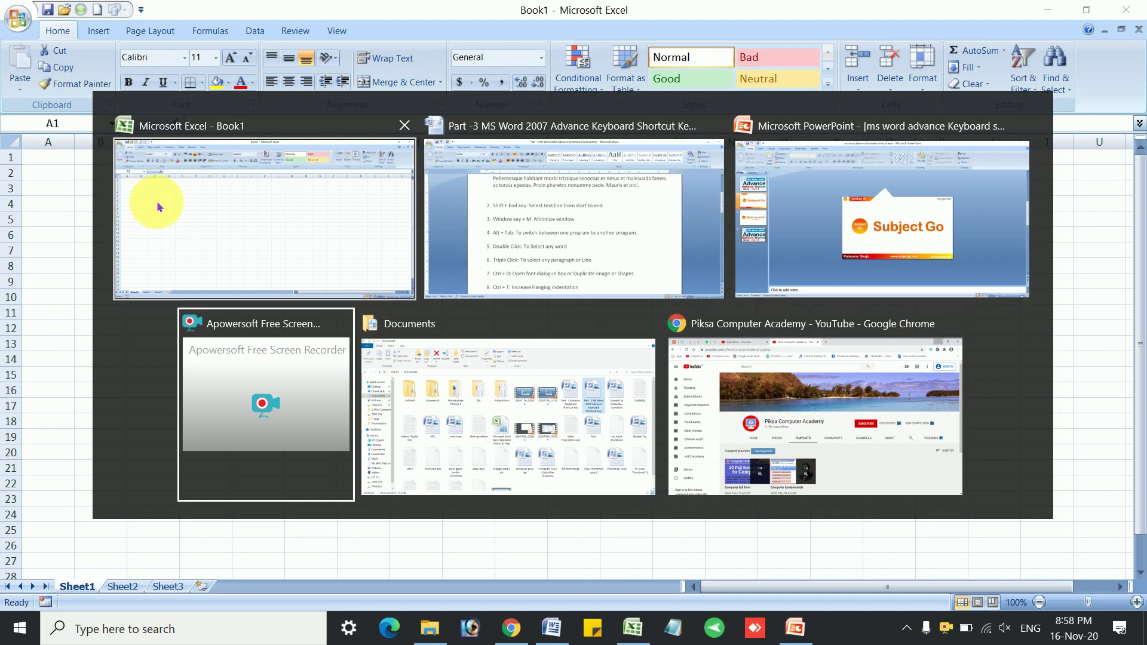
mouse_move(573, 215)
click(545, 188)
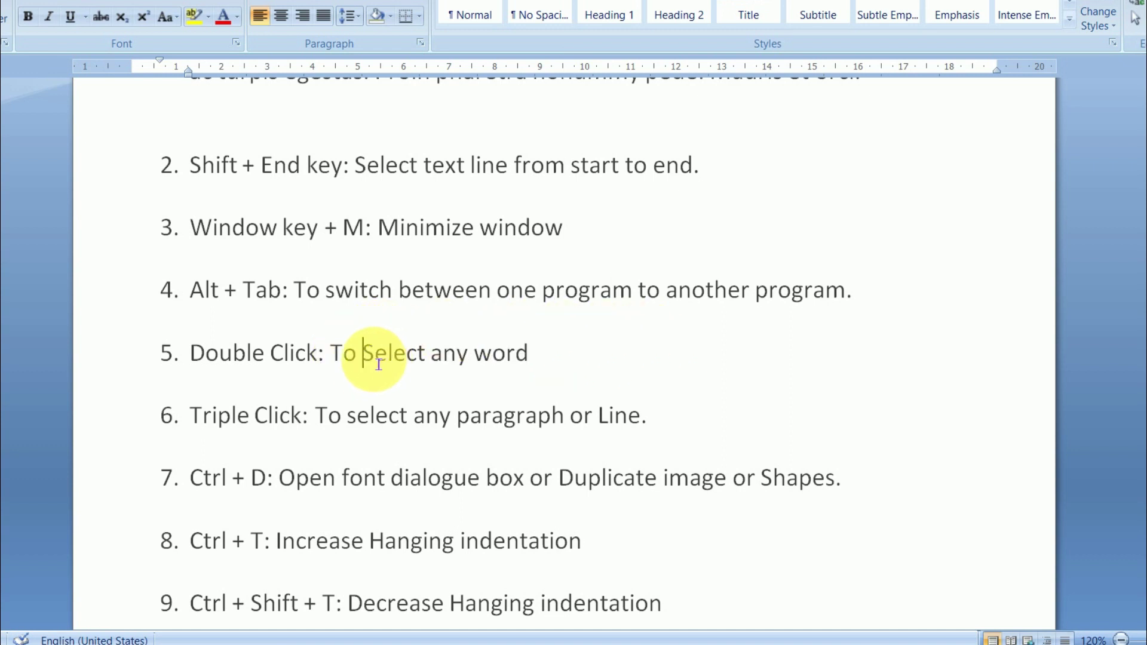
Select words like 'Select' and the whole line in item 5, then 'program' in item 4
drag(379, 364, 437, 369)
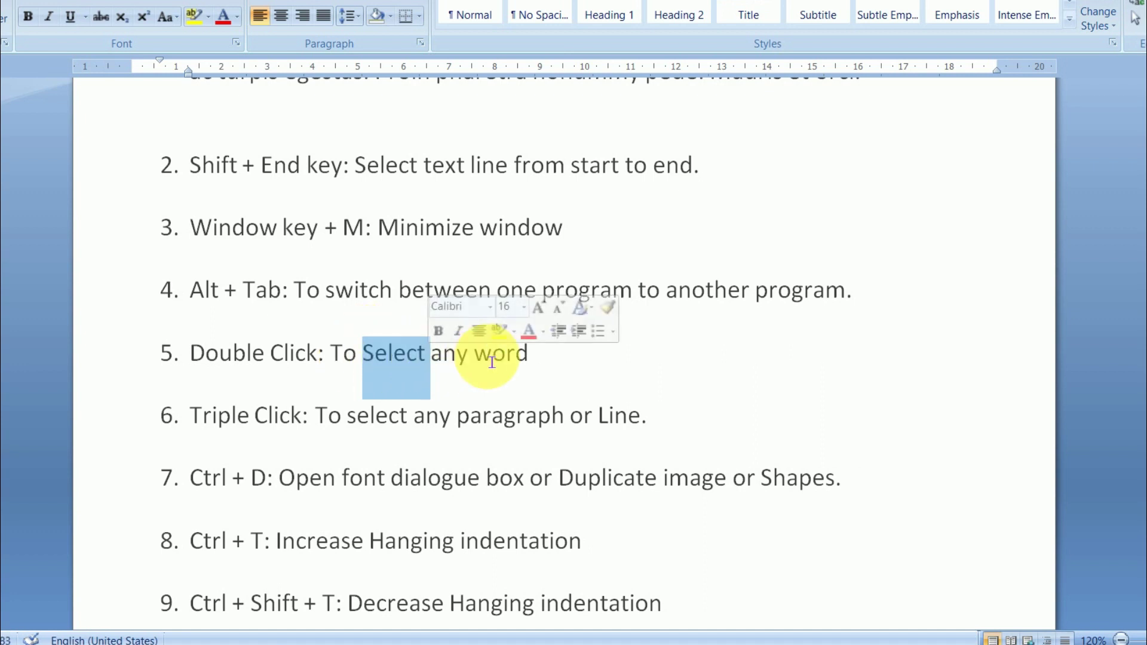
double_click(515, 355)
click(457, 353)
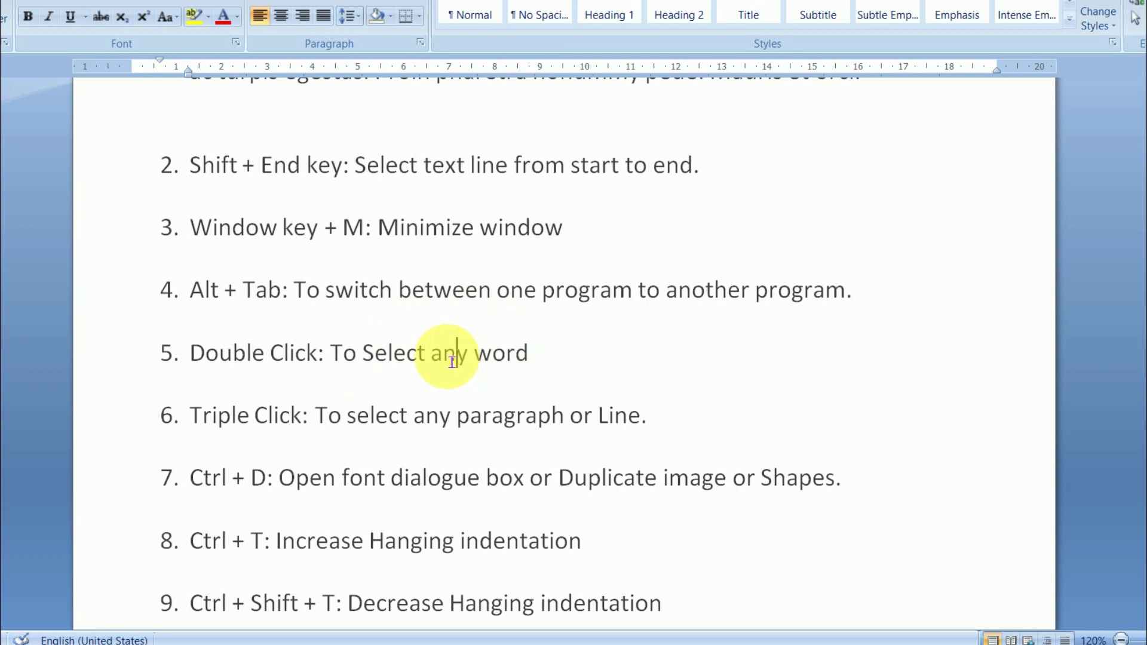
triple_click(388, 358)
triple_click(385, 358)
double_click(380, 358)
triple_click(380, 358)
double_click(379, 358)
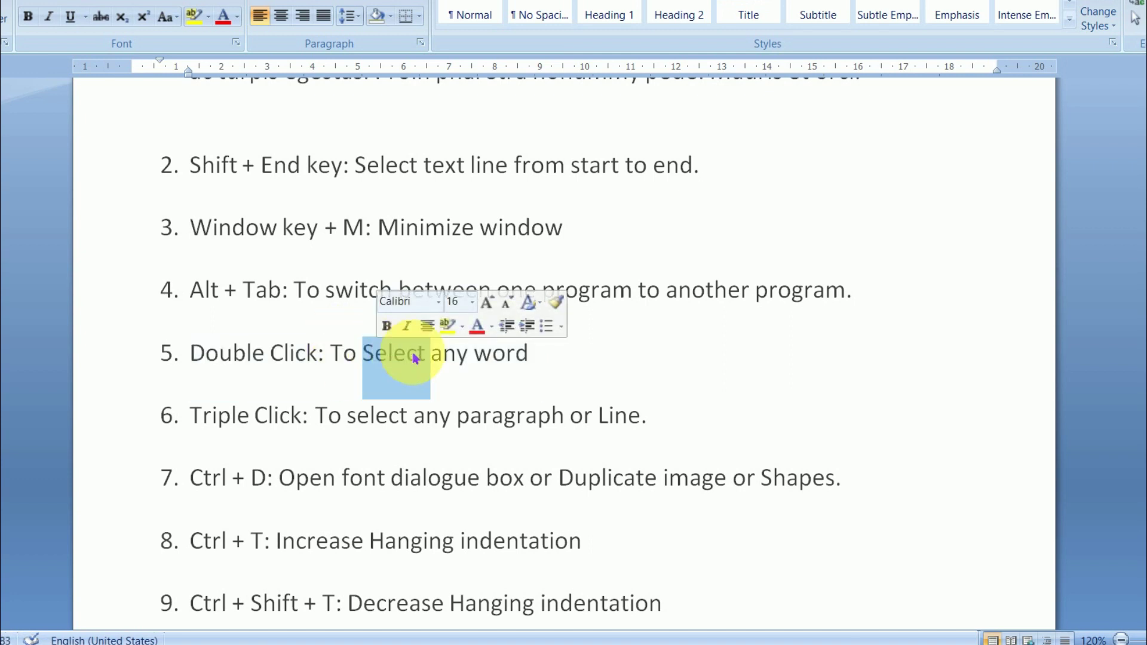
click(310, 413)
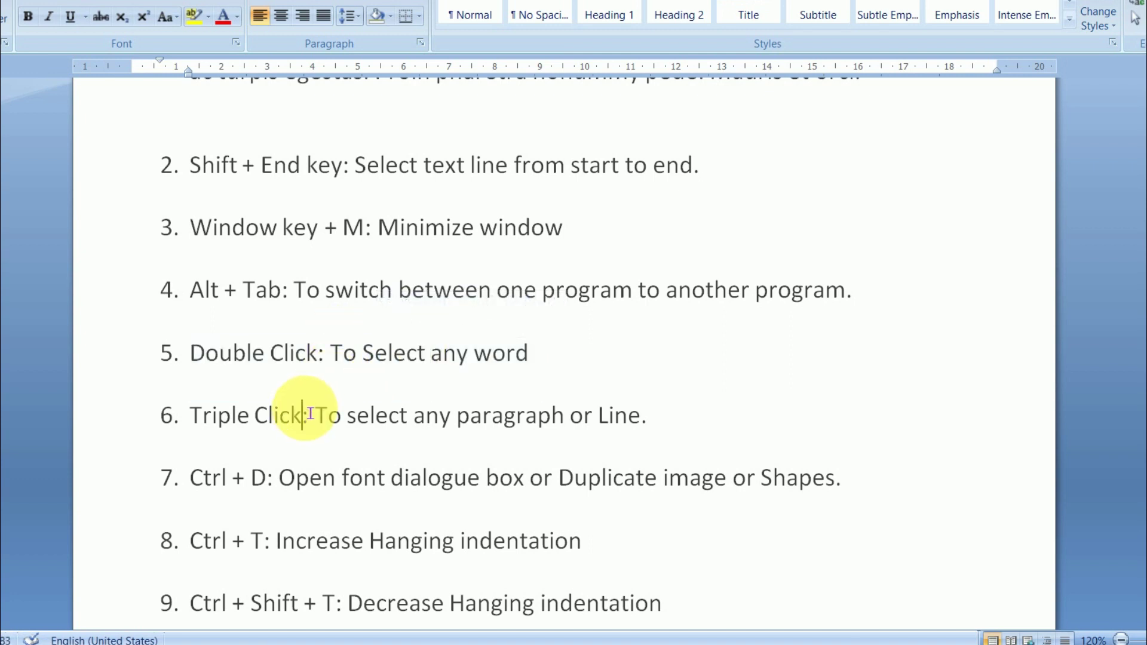
double_click(819, 299)
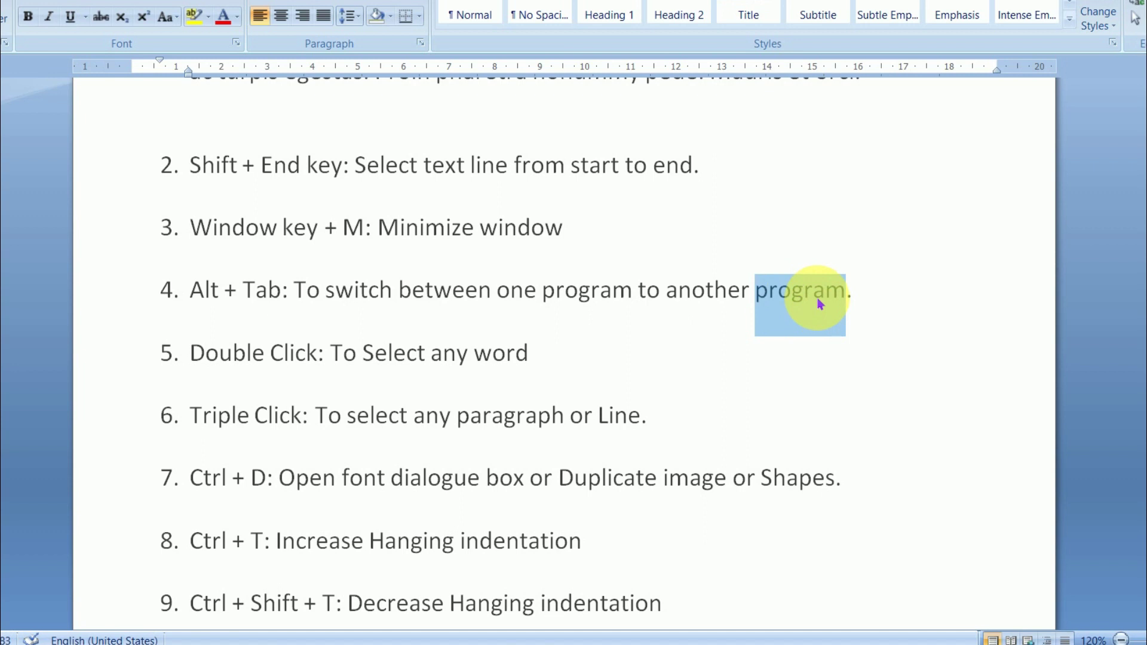
scroll(317, 403, down, 2)
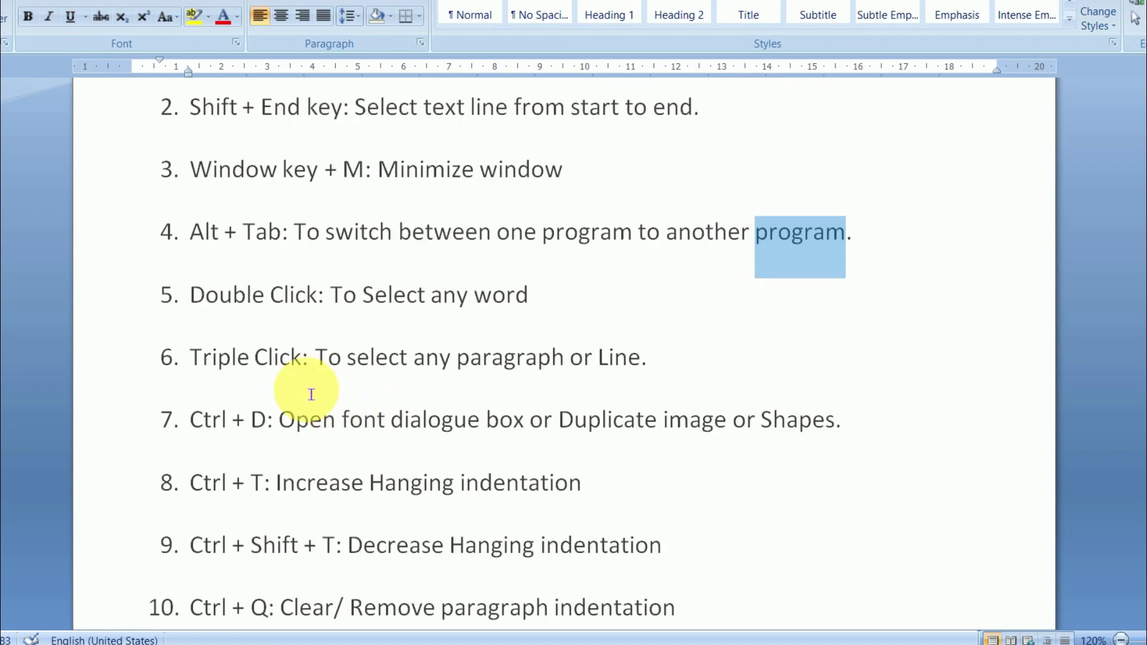
Select the whole item 6 paragraph with a triple-click
click(203, 367)
drag(191, 365, 613, 359)
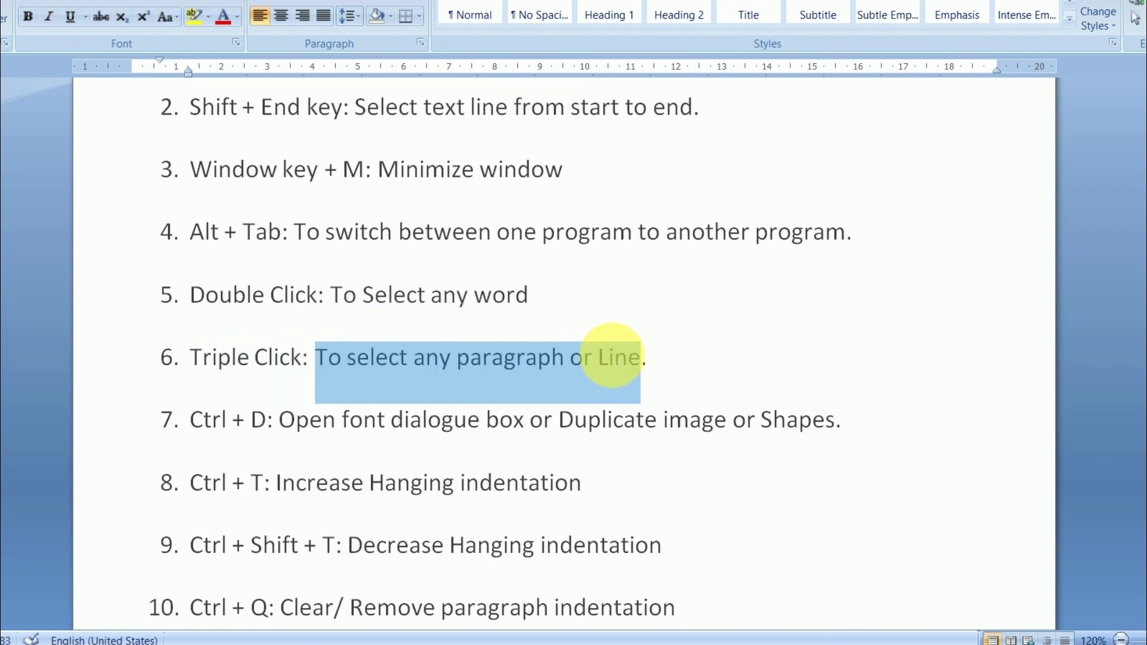
click(725, 402)
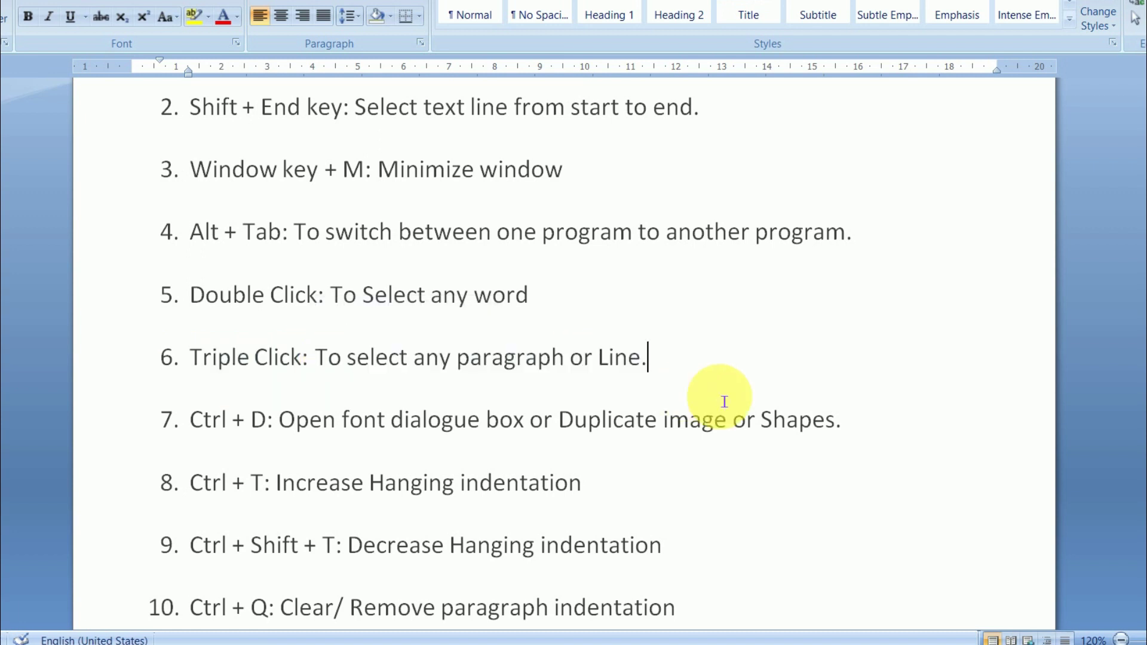
triple_click(639, 369)
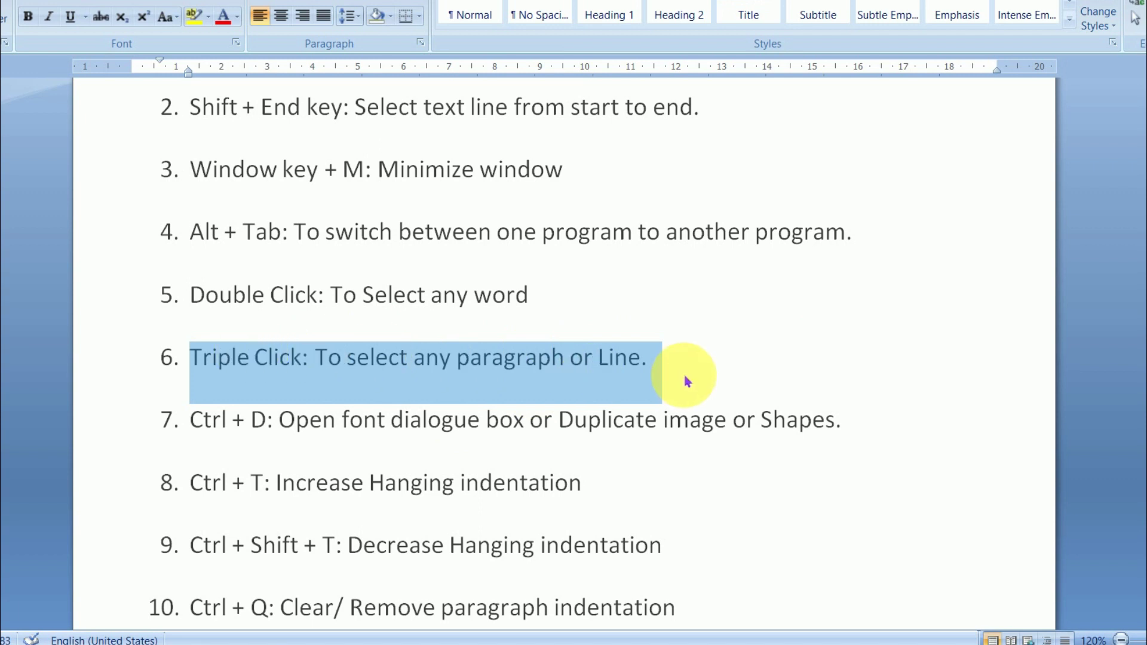
Triple-click to select the entire Lorem ipsum paragraph, then the Pellentesque paragraph
scroll(685, 377, up, 2)
scroll(693, 384, up, 2)
scroll(695, 385, up, 3)
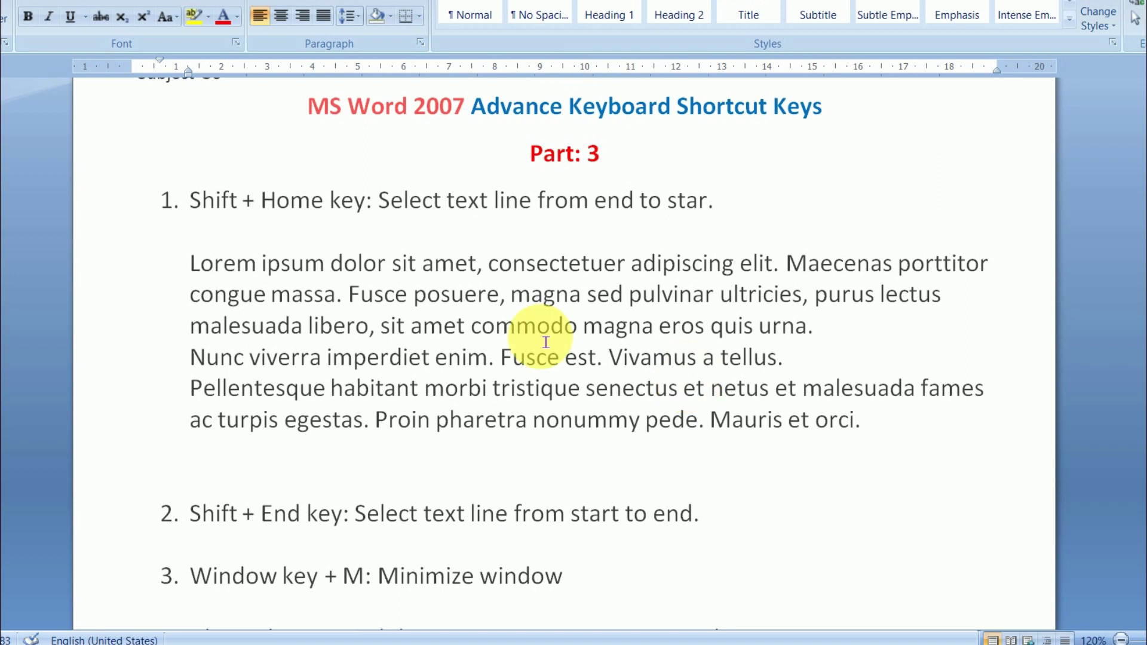
click(591, 336)
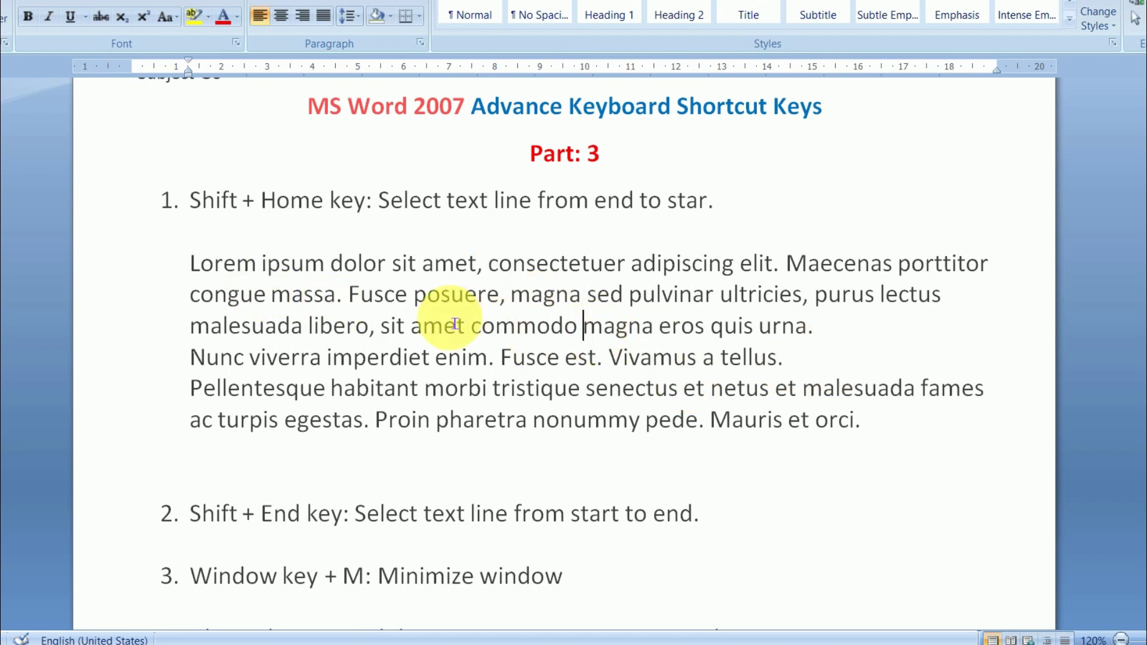
triple_click(538, 333)
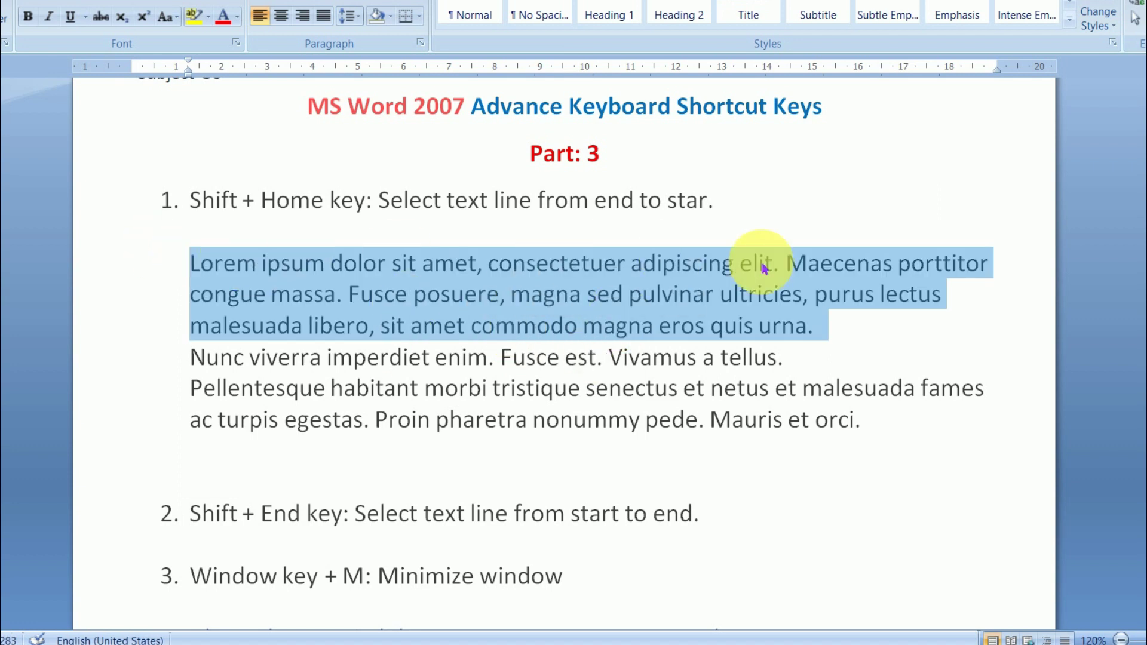
click(711, 388)
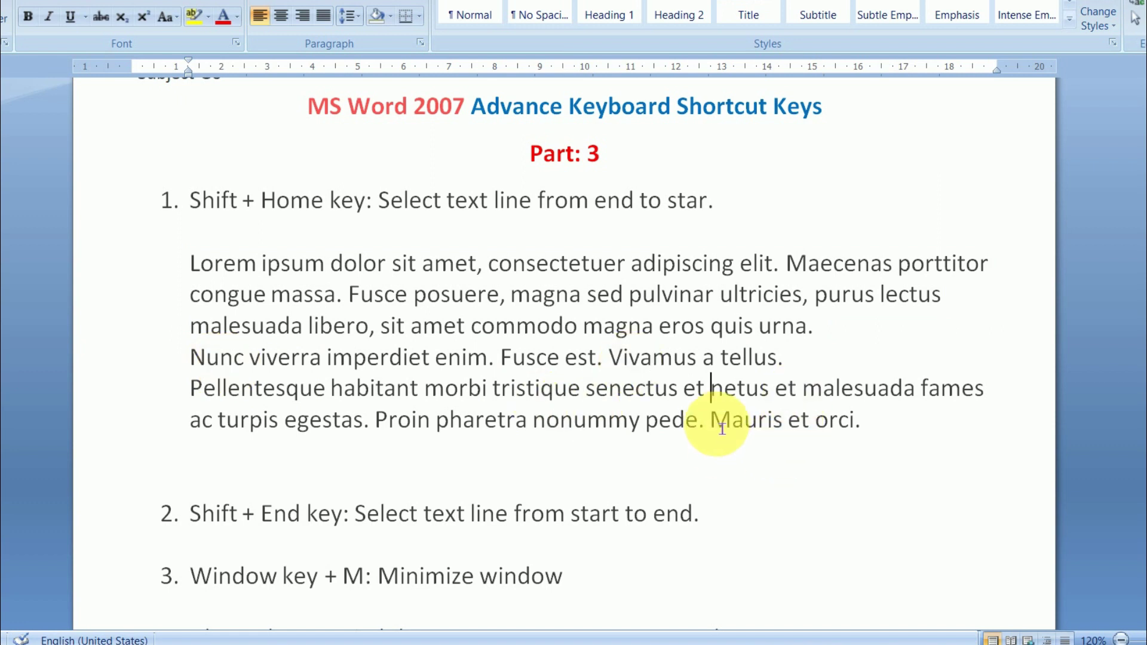
triple_click(885, 394)
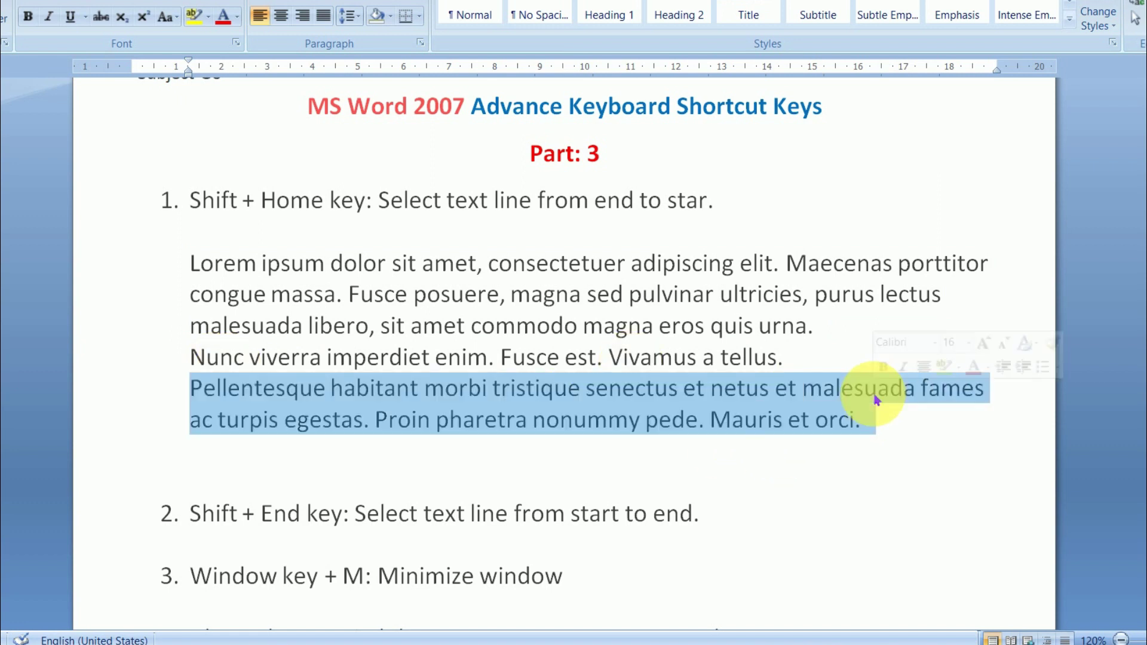
scroll(861, 397, down, 4)
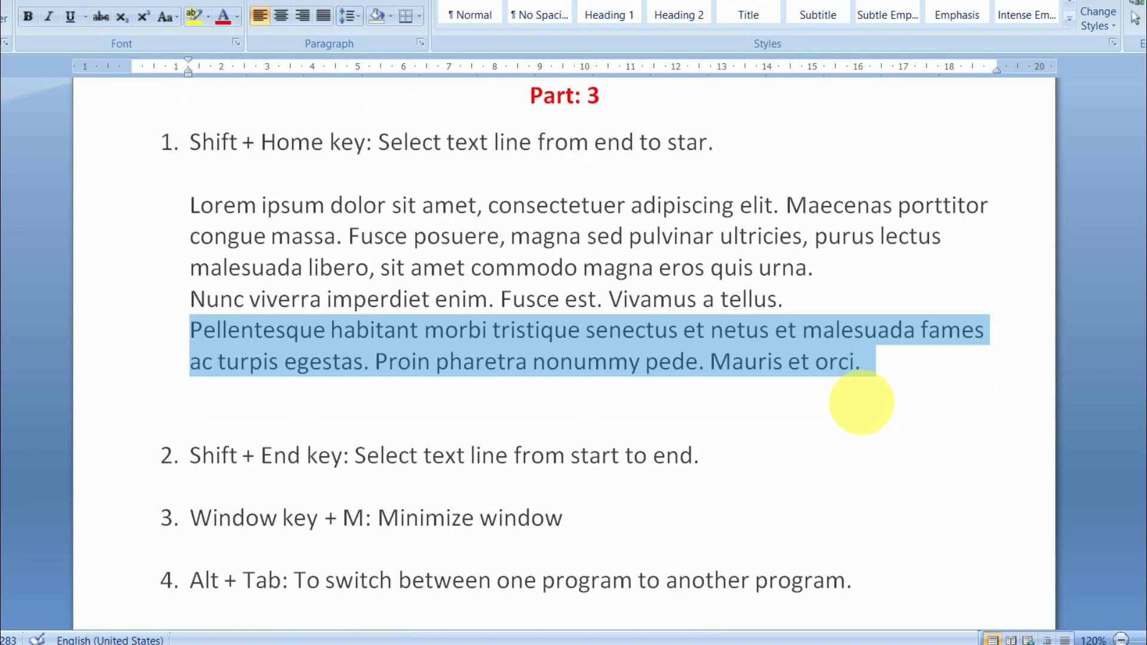
scroll(873, 414, down, 2)
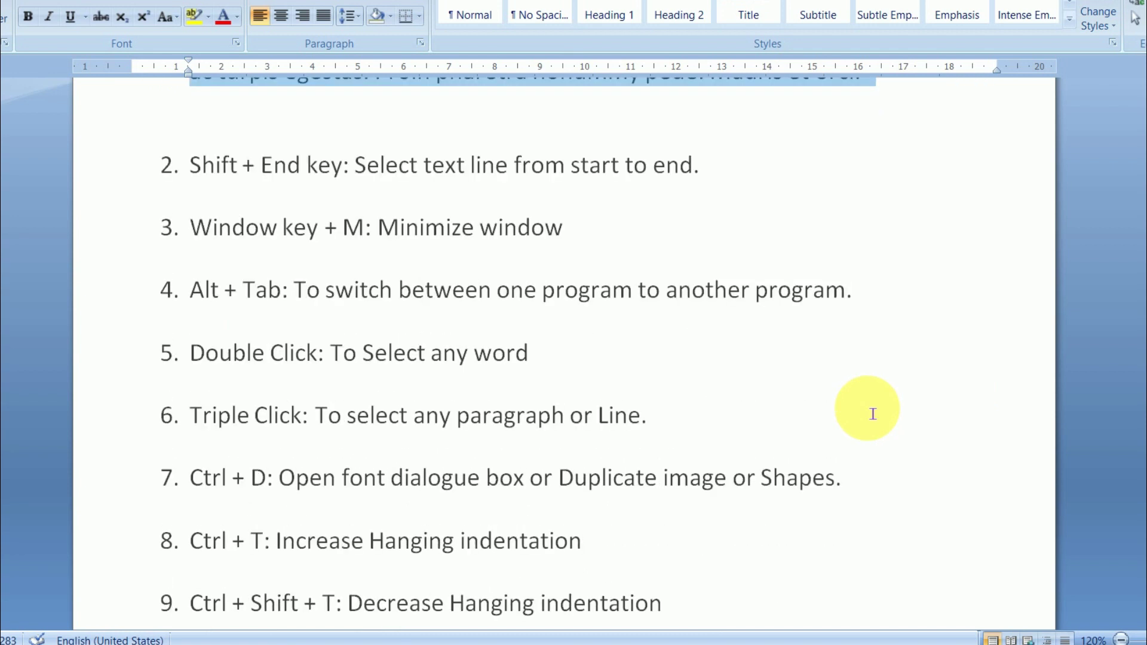
scroll(873, 414, down, 1)
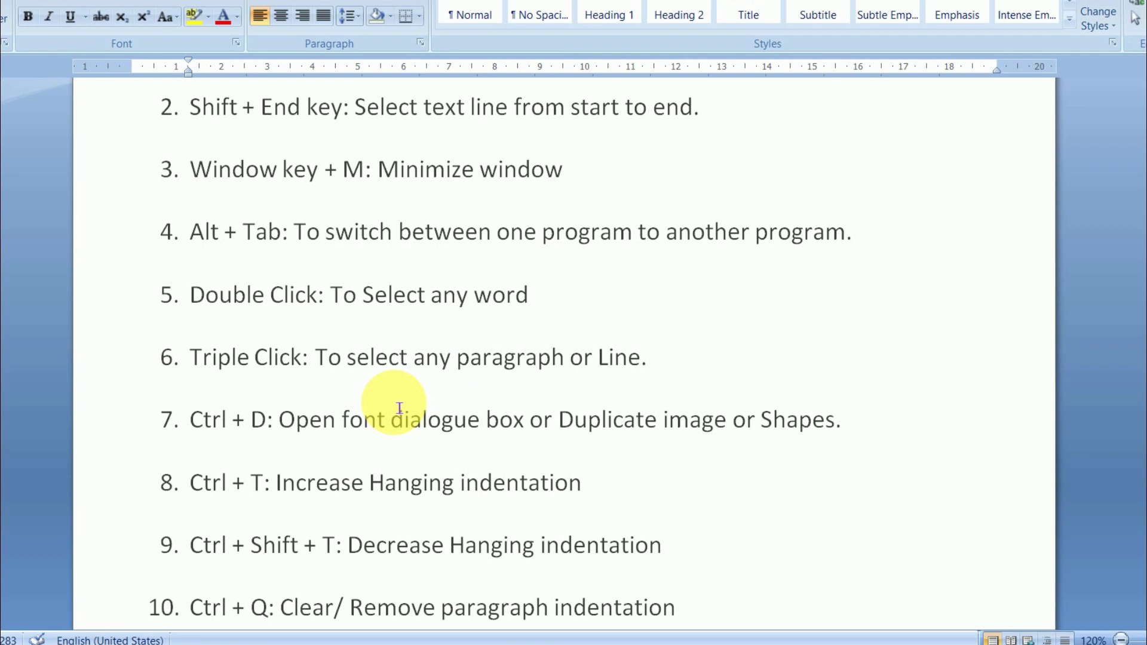
scroll(243, 392, down, 1)
scroll(206, 366, down, 1)
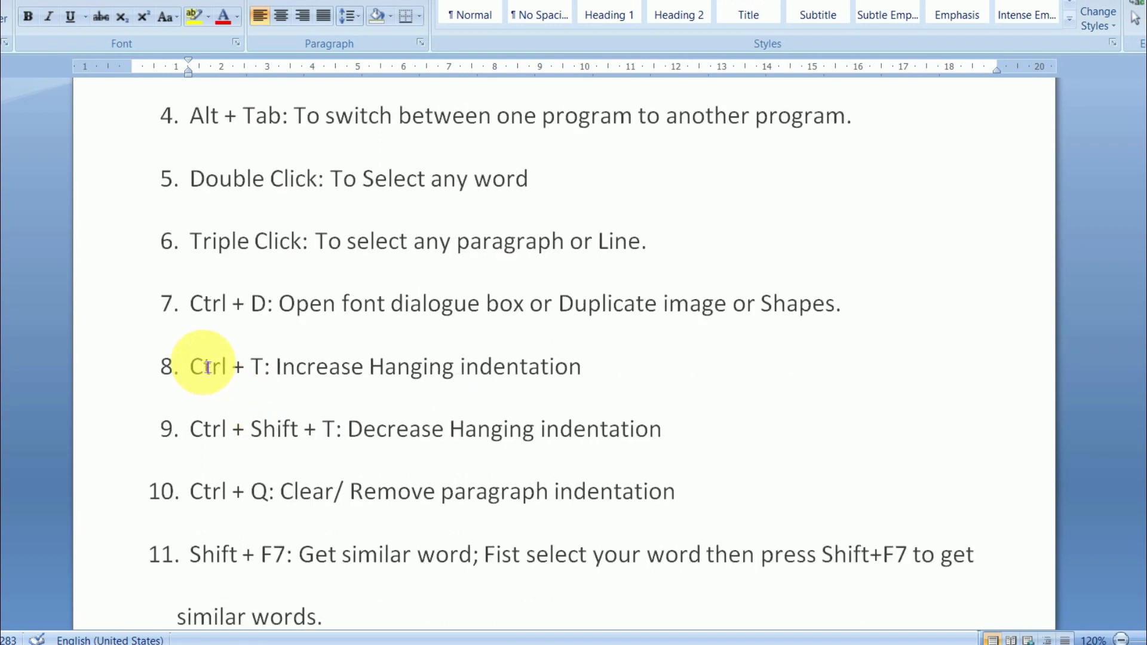
drag(203, 316, 277, 302)
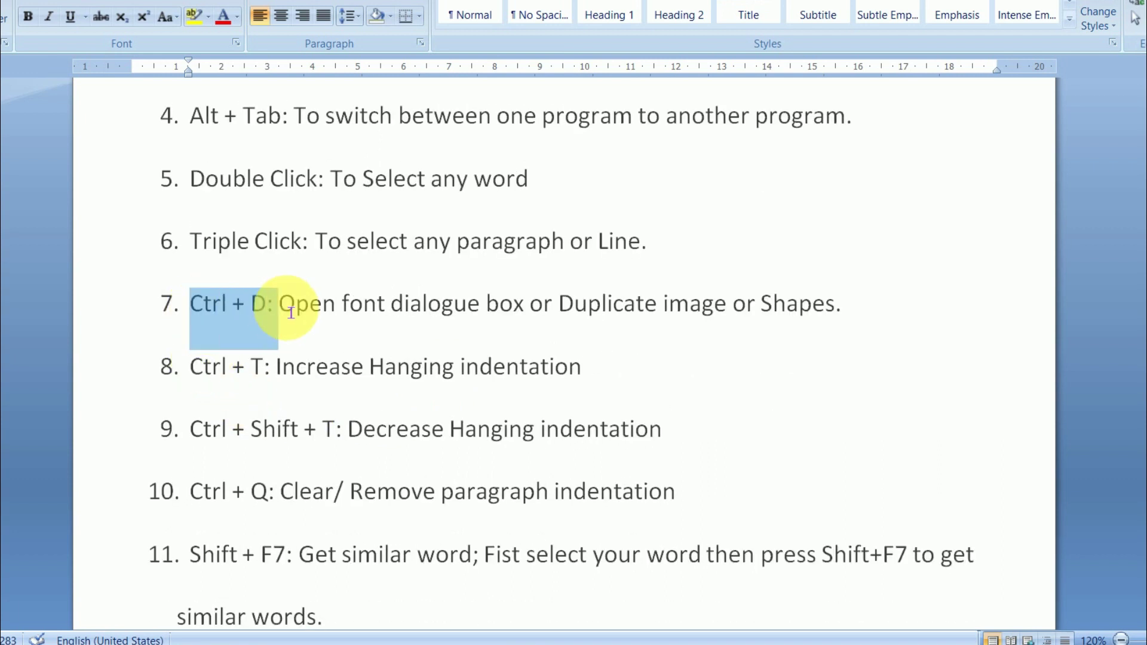
click(367, 344)
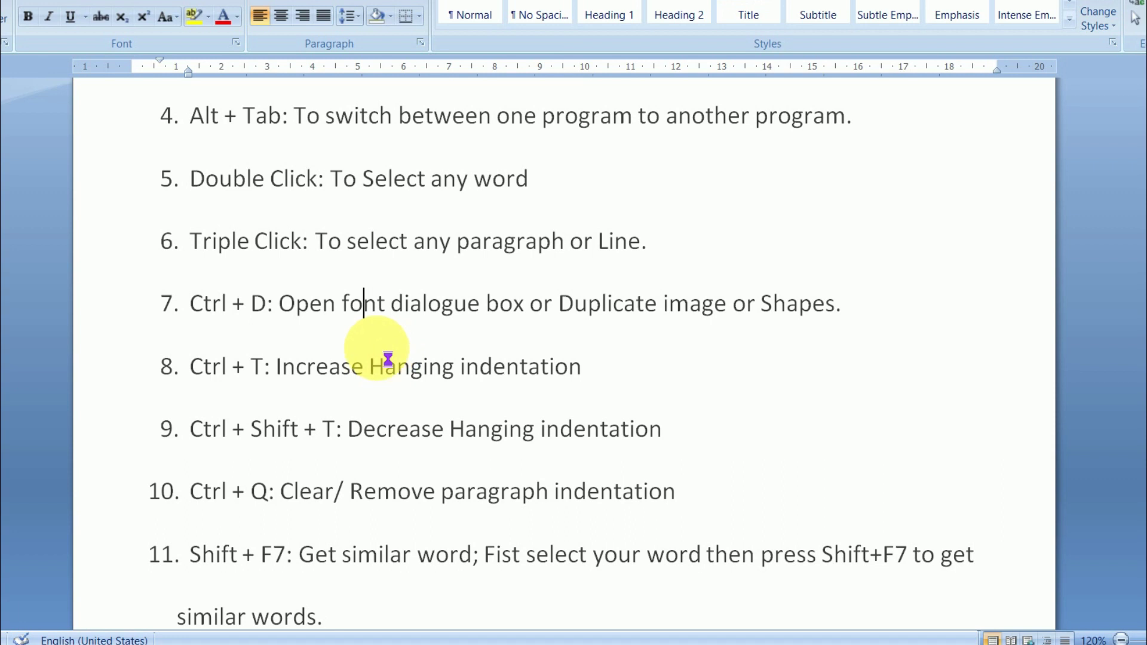
key(ctrl+d)
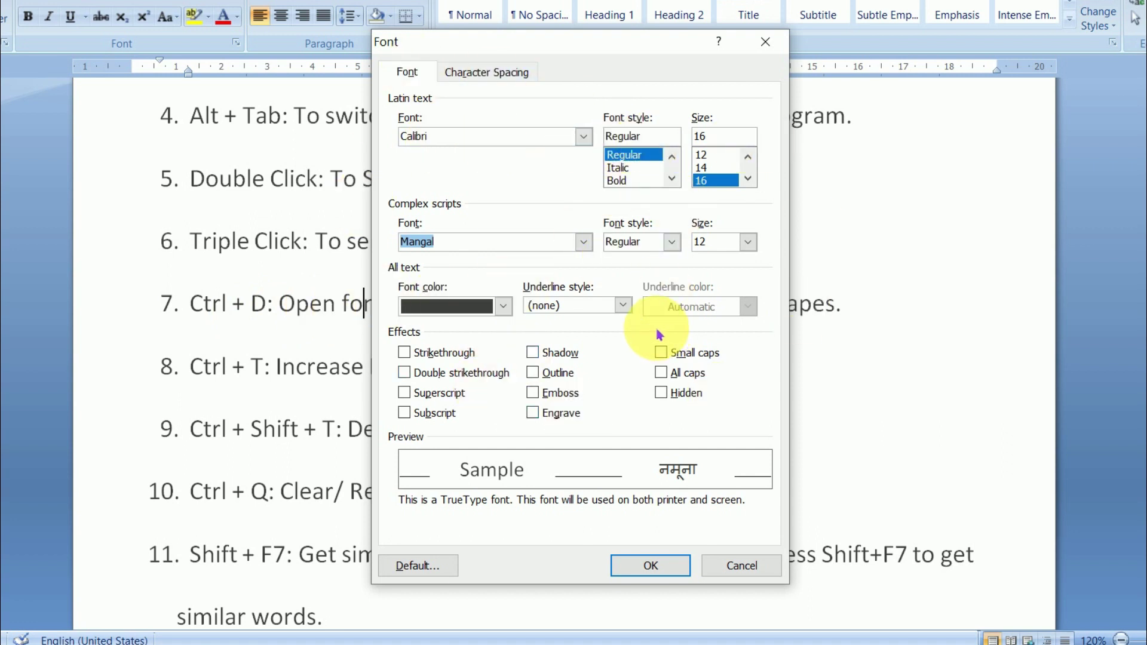
click(766, 42)
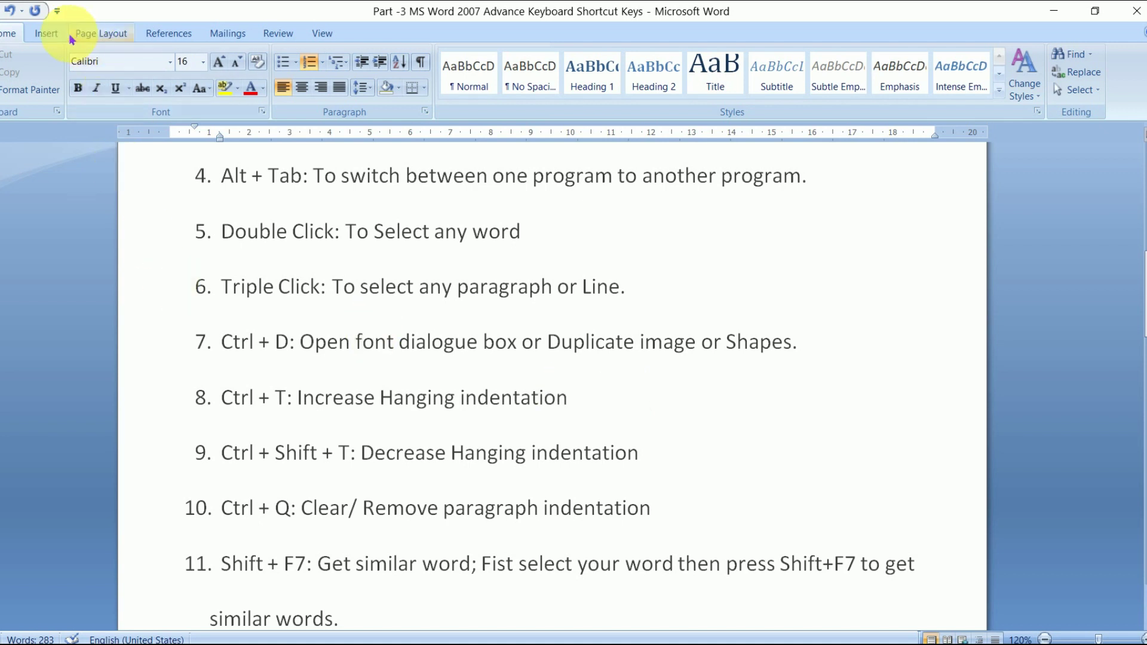
Insert the eye-examination clip art from the Clip Art gallery into item 7
click(46, 34)
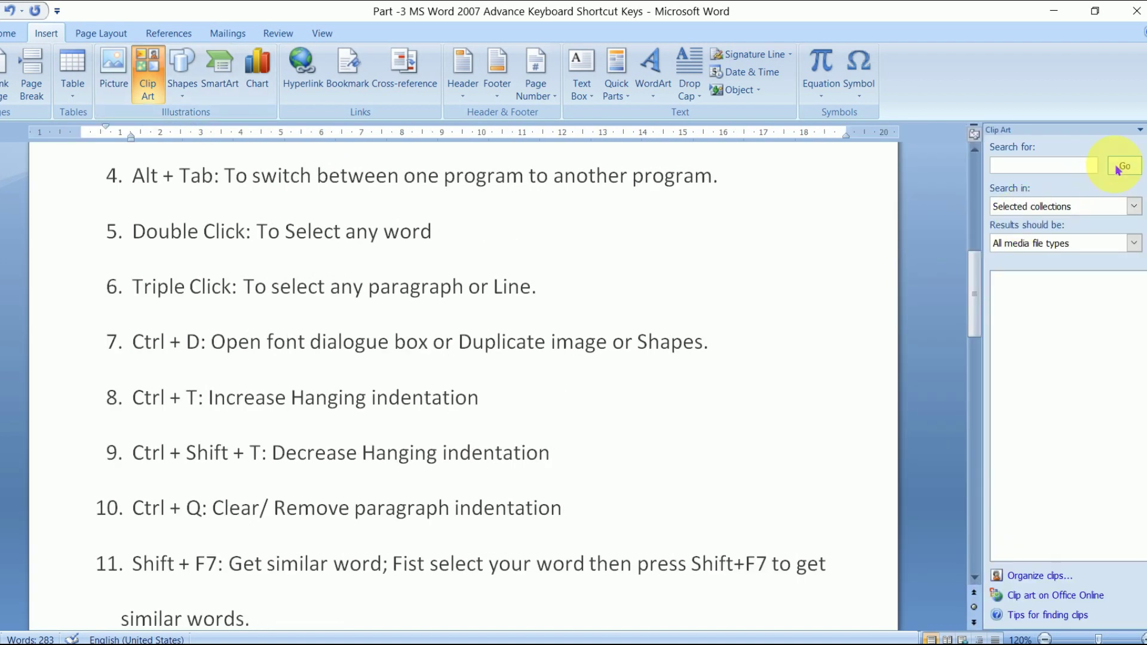
click(1120, 165)
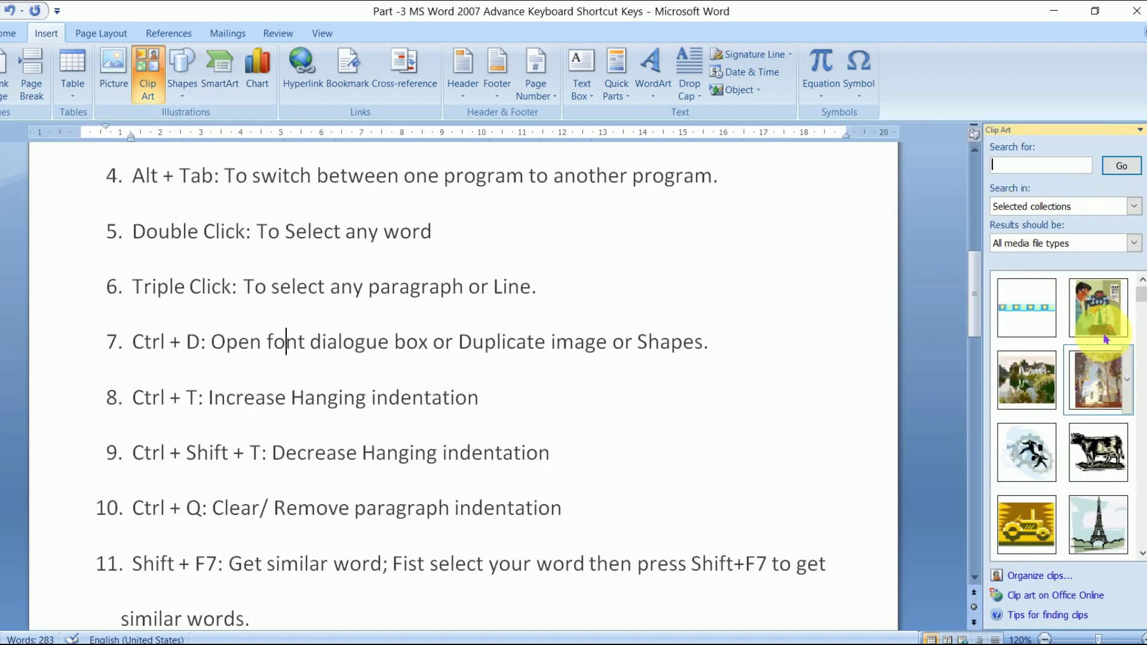
mouse_move(1099, 298)
mouse_down()
mouse_move(594, 384)
mouse_move(638, 379)
mouse_up()
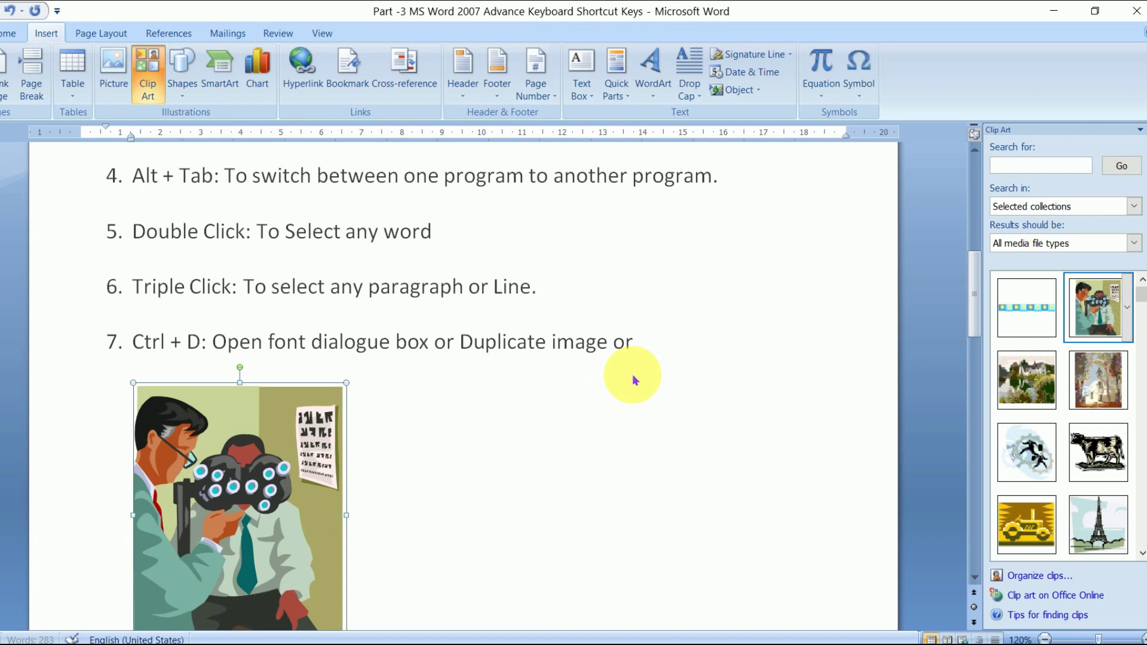
Set the picture to In Front of Text, move it beside items 8–9 and shrink it
right_click(306, 465)
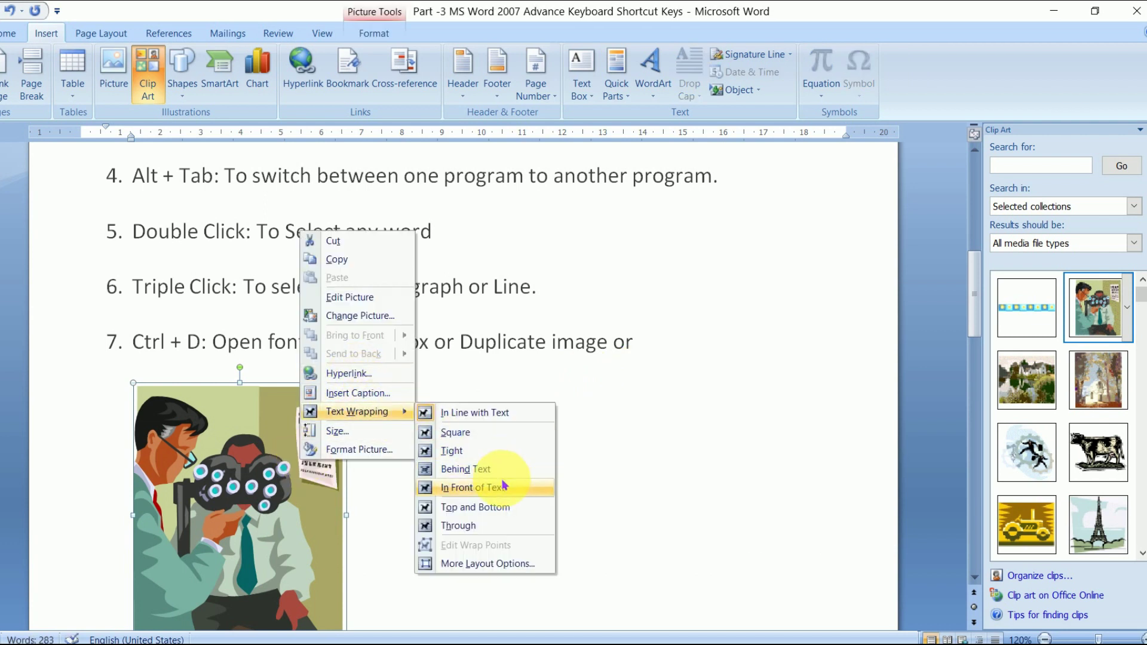
click(496, 486)
mouse_move(346, 399)
mouse_down()
mouse_move(699, 231)
mouse_move(548, 404)
mouse_up()
mouse_move(527, 453)
mouse_down()
mouse_move(775, 307)
mouse_move(638, 424)
mouse_up()
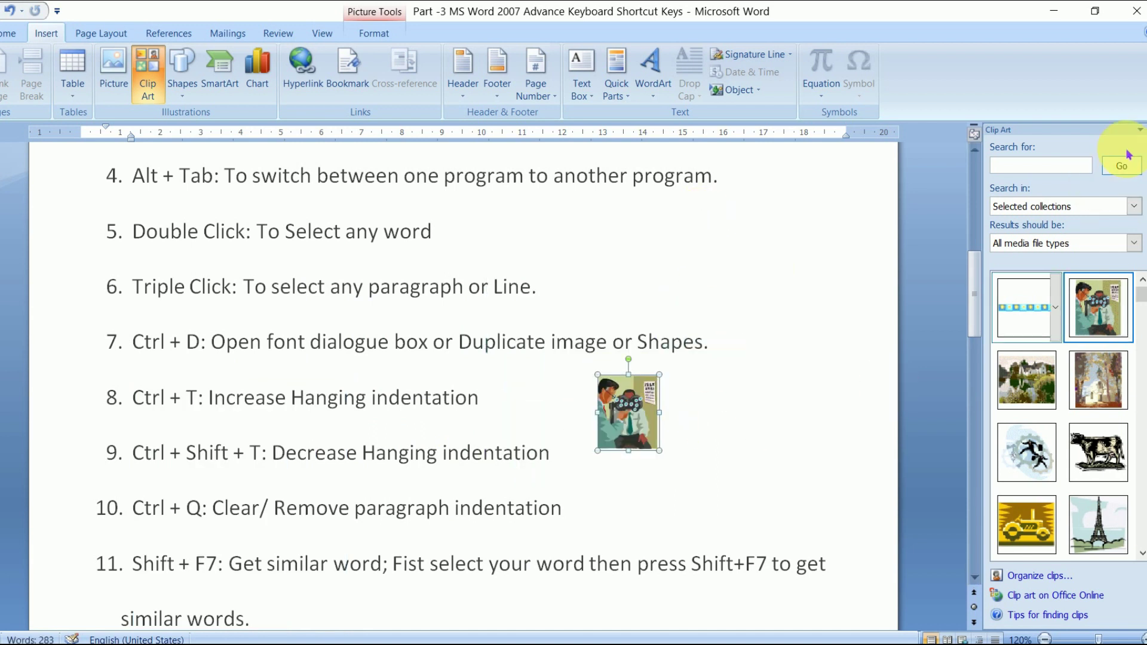
click(1141, 128)
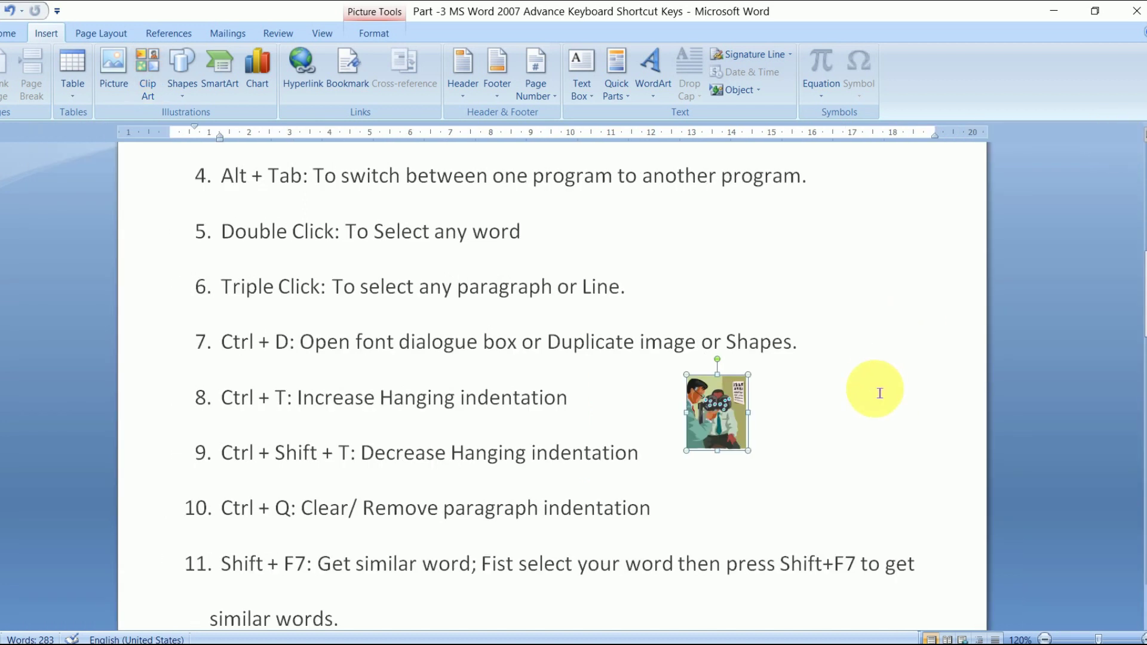
Duplicate the clip art with Ctrl+D and move the copy beside item 7
click(879, 392)
click(728, 408)
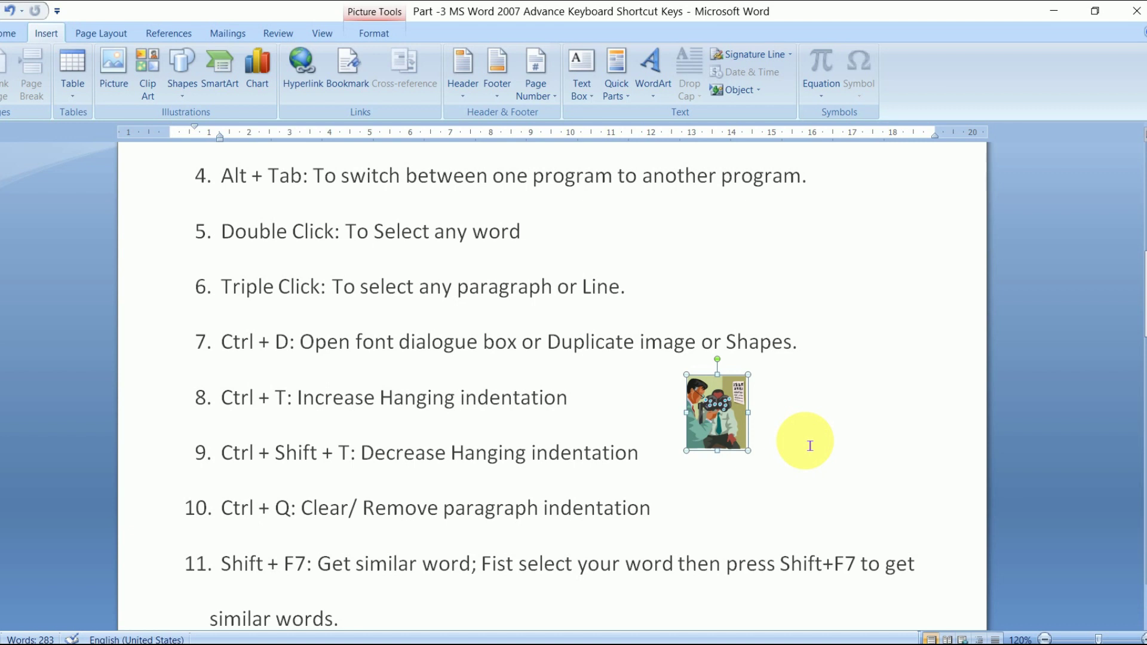
key(ctrl+d)
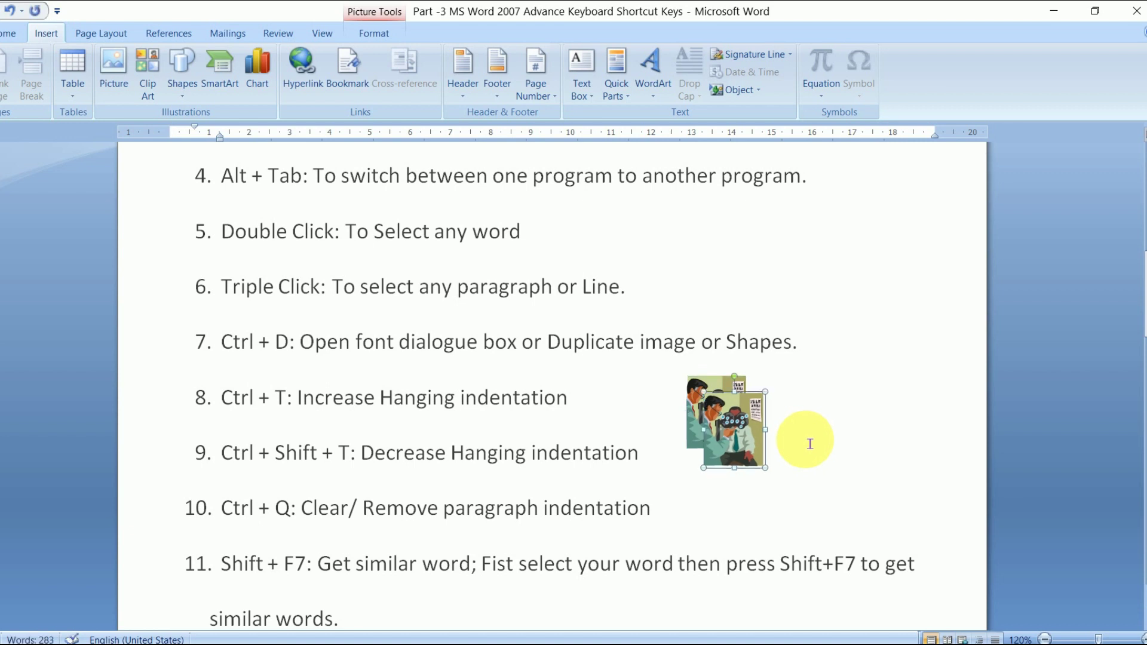
drag(747, 427, 876, 342)
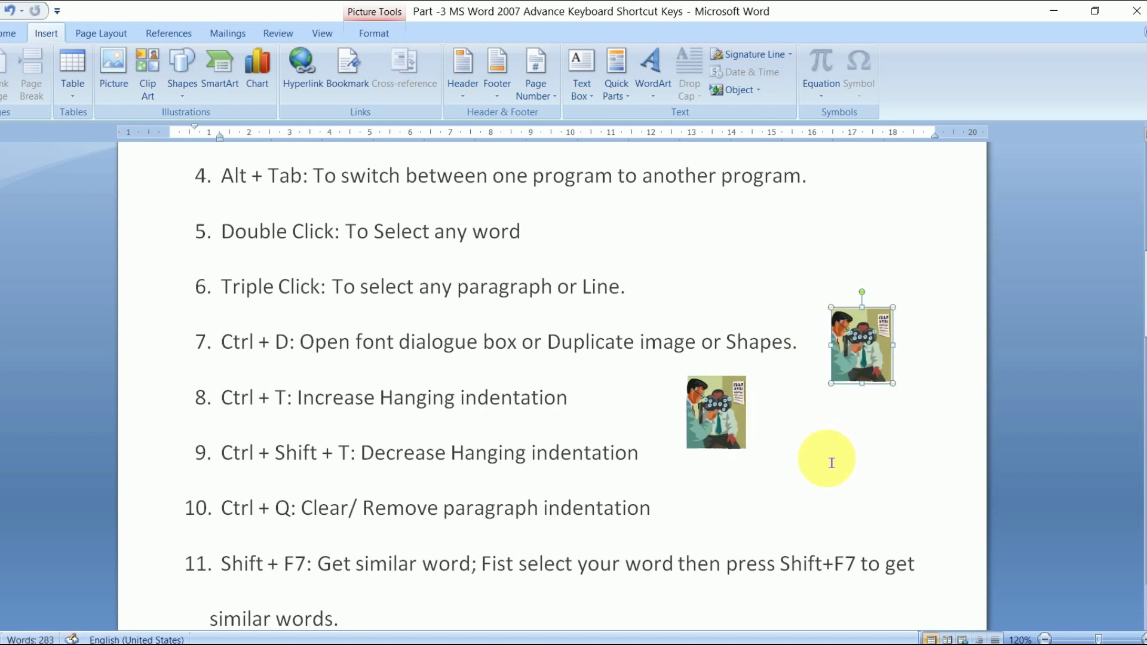
Duplicate the picture again and position the second copy beside item 9
key(ctrl+d)
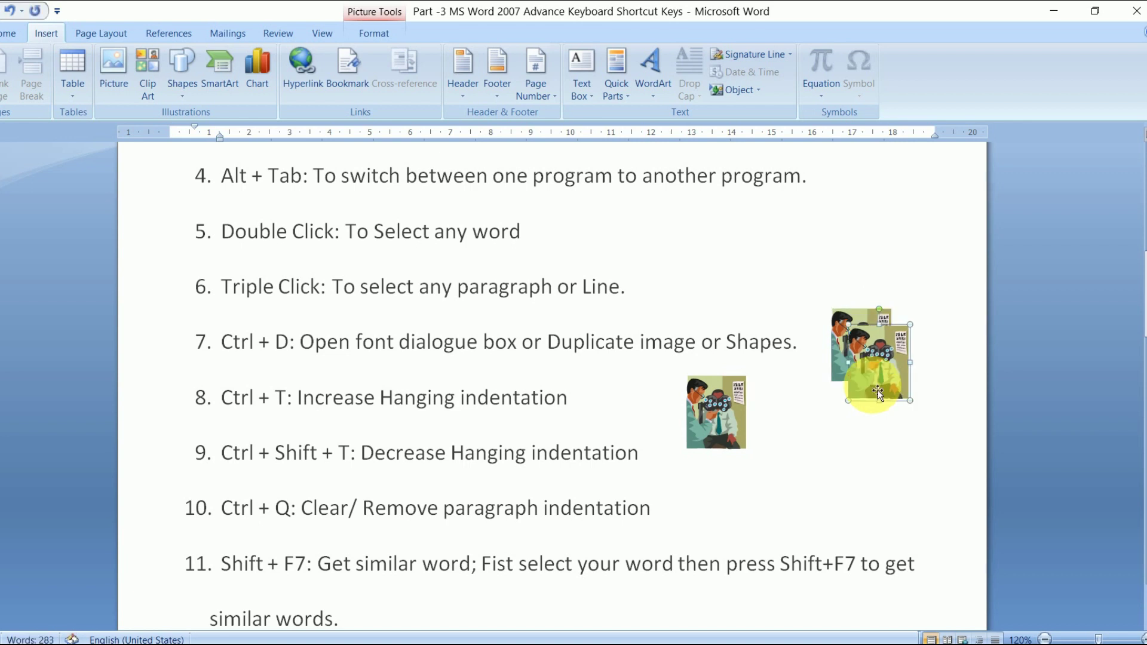
drag(899, 377, 847, 475)
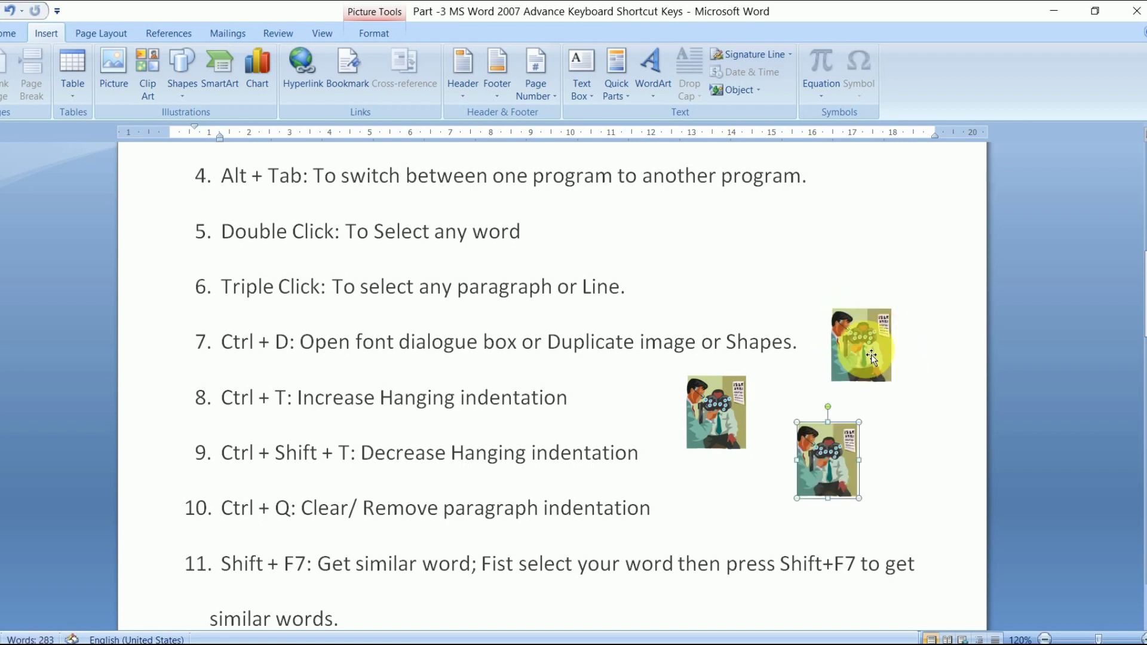
click(890, 461)
mouse_move(828, 449)
mouse_down()
mouse_move(807, 432)
mouse_move(830, 426)
mouse_up()
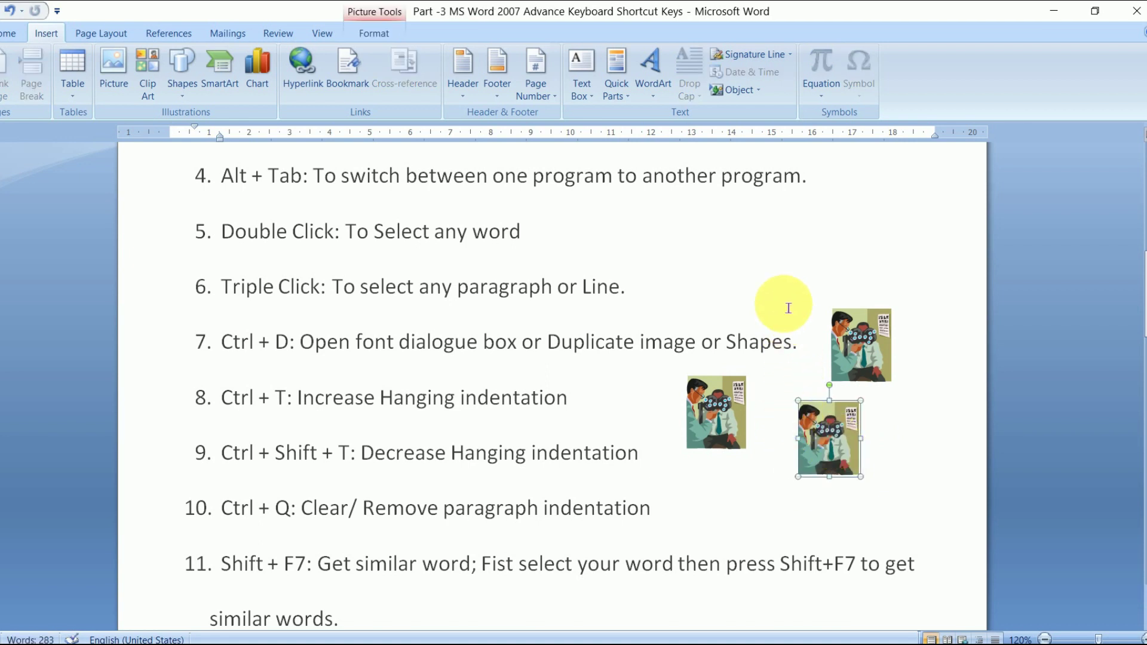
click(795, 301)
click(187, 88)
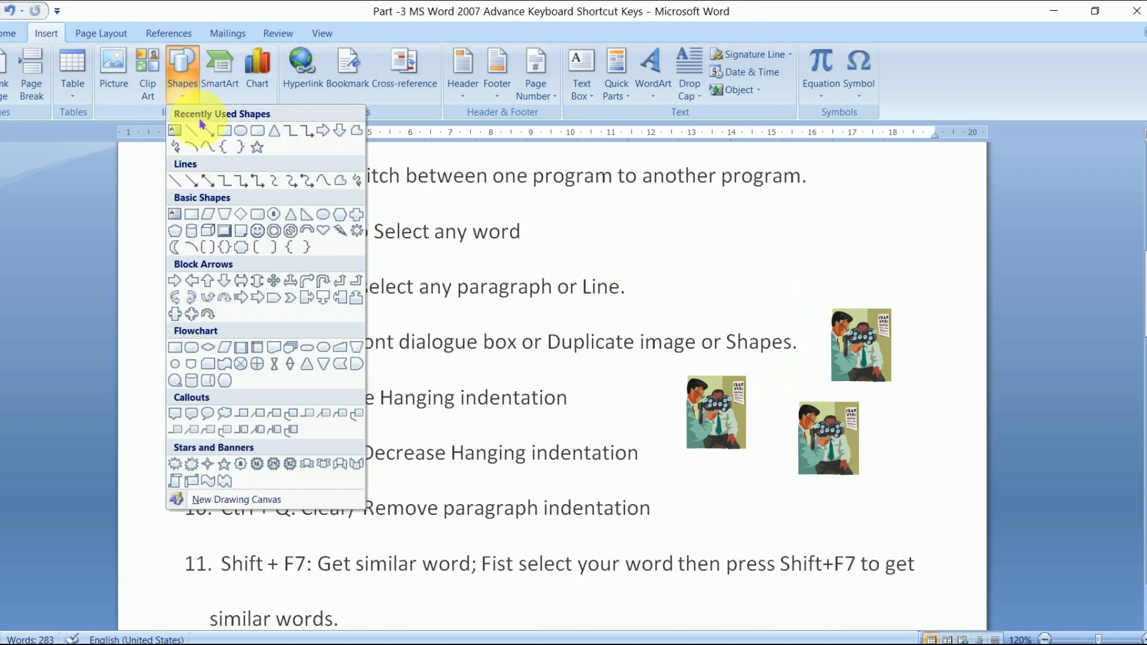
click(235, 129)
drag(674, 230, 758, 277)
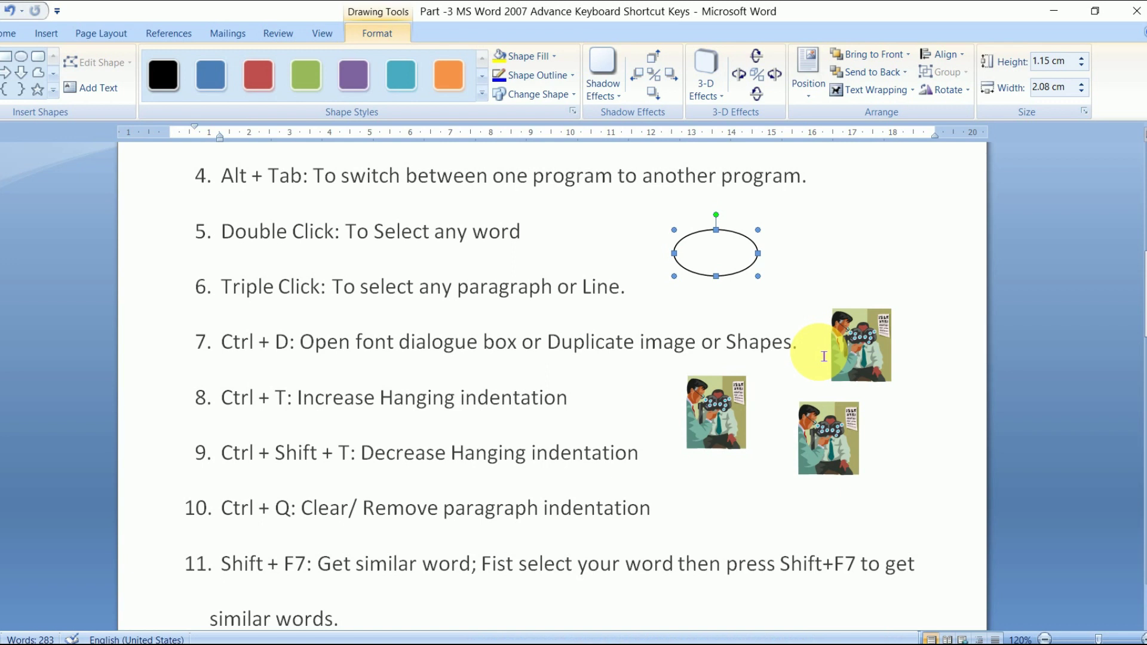
key(ctrl+d)
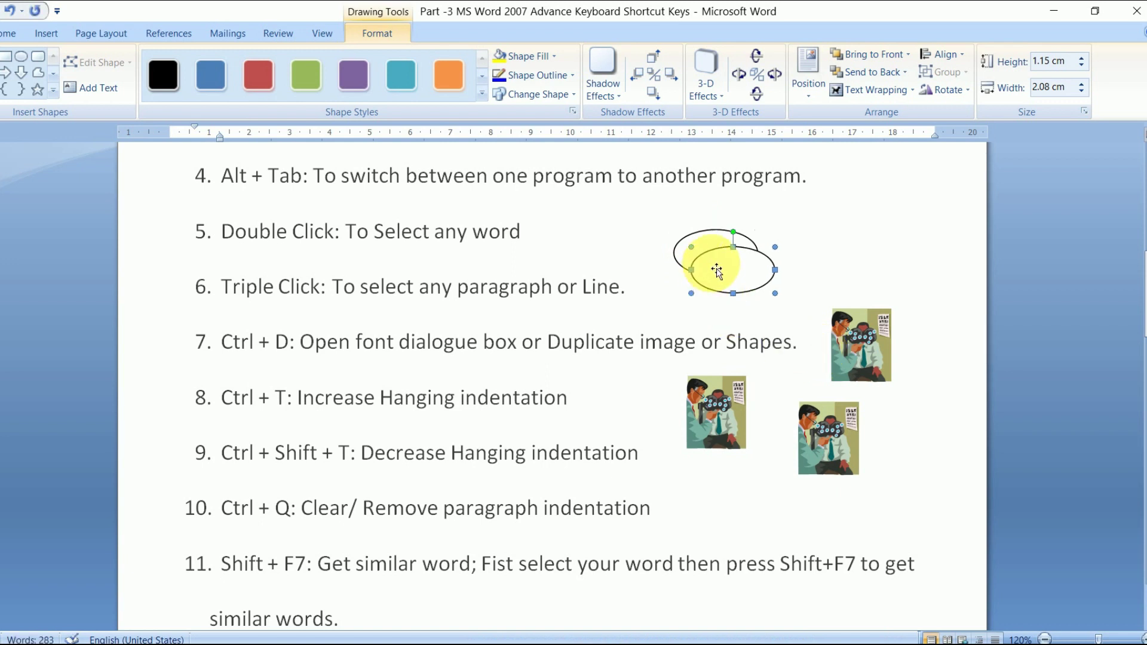
drag(855, 252, 855, 251)
click(835, 310)
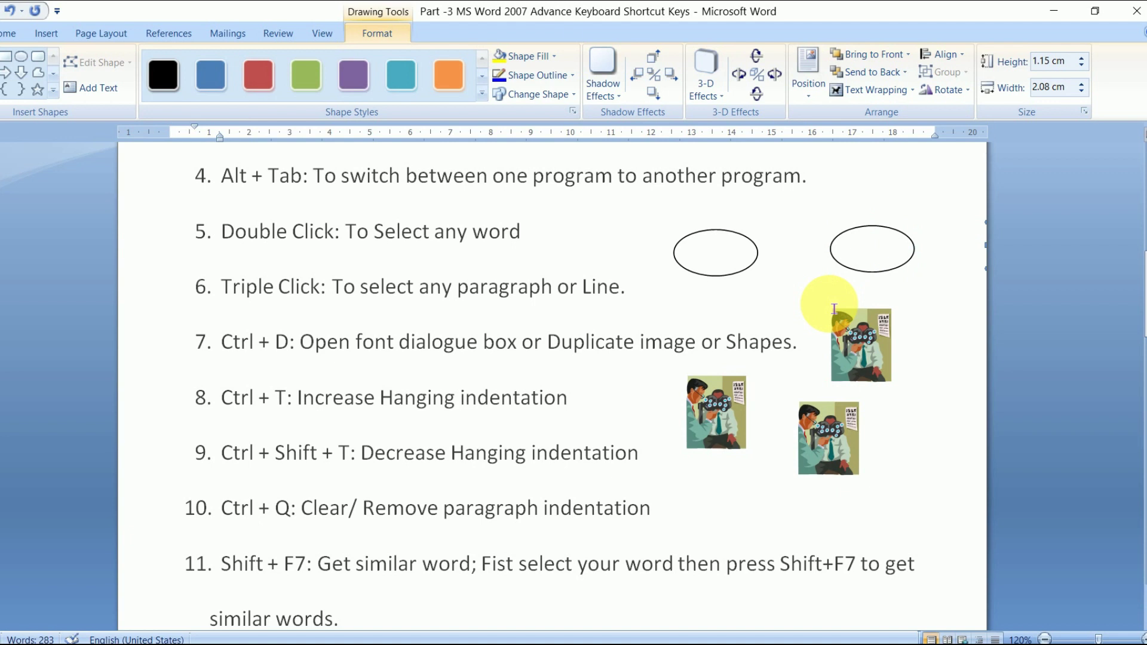
key(ctrl+z)
key(Delete)
click(750, 249)
key(Delete)
click(855, 346)
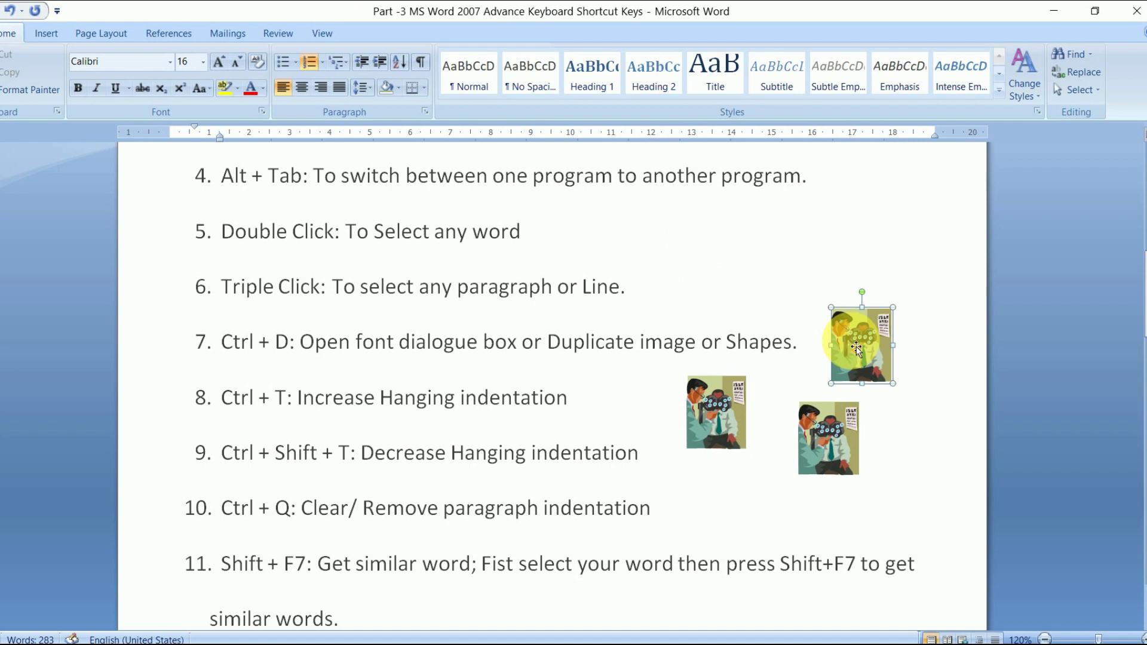
Delete the eye-exam clip art pictures from the document
key(Delete)
click(847, 433)
key(Delete)
click(690, 431)
key(Delete)
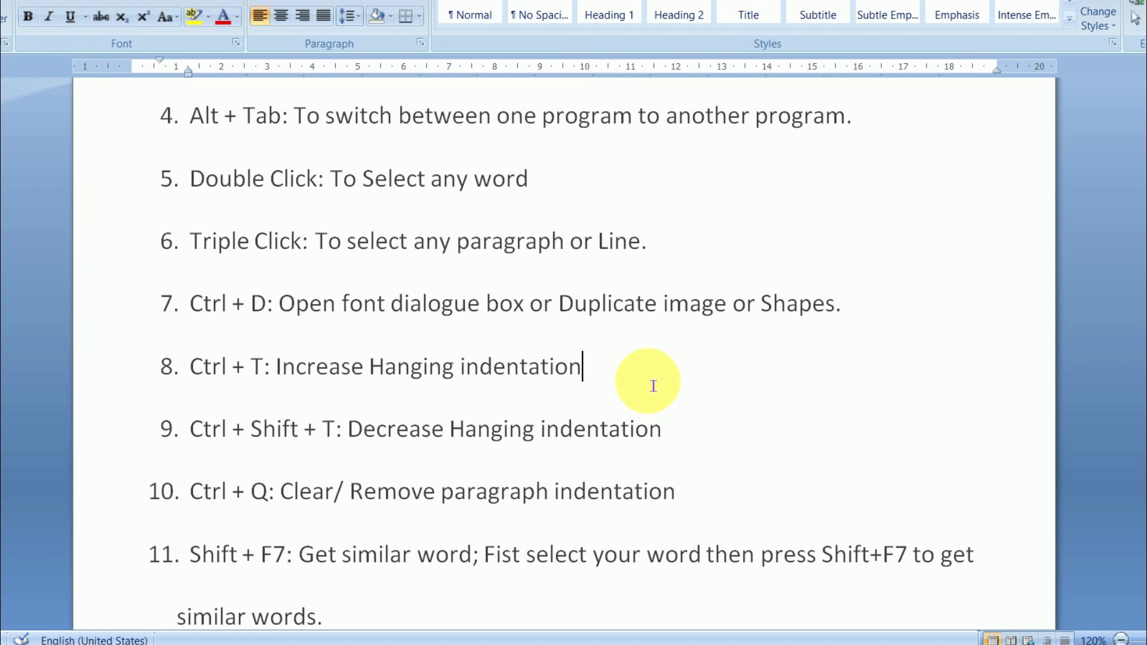
Add an unnumbered line after item 8 and generate Lorem ipsum text with =lorem()
key(Return)
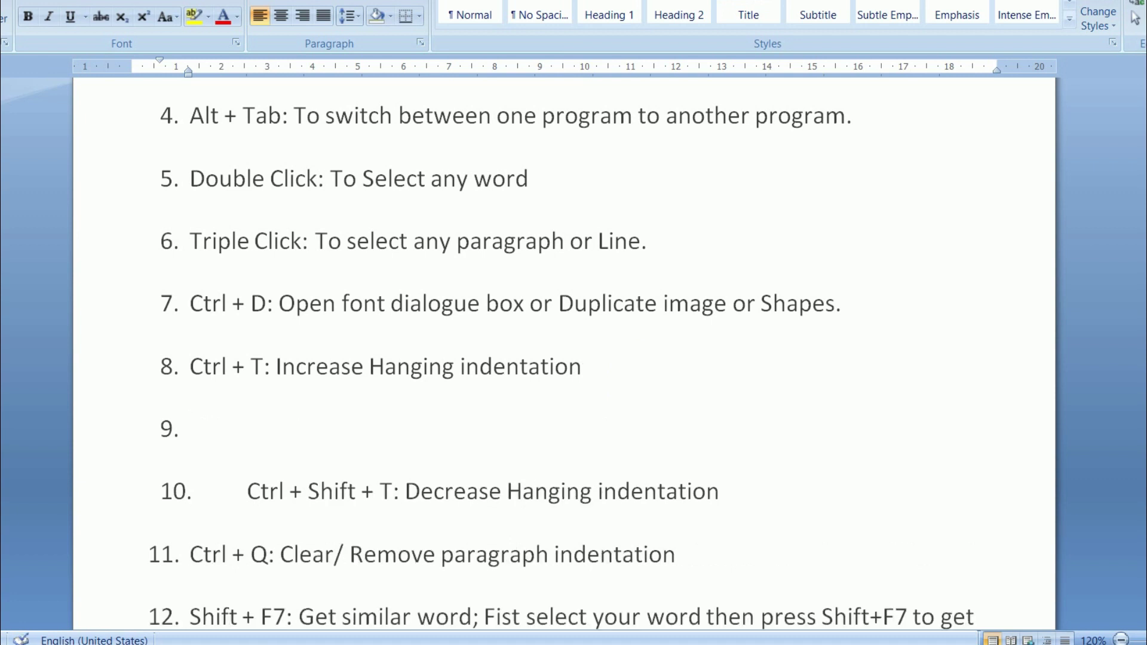
key(BackSpace)
scroll(606, 371, down, 1)
scroll(622, 371, down, 1)
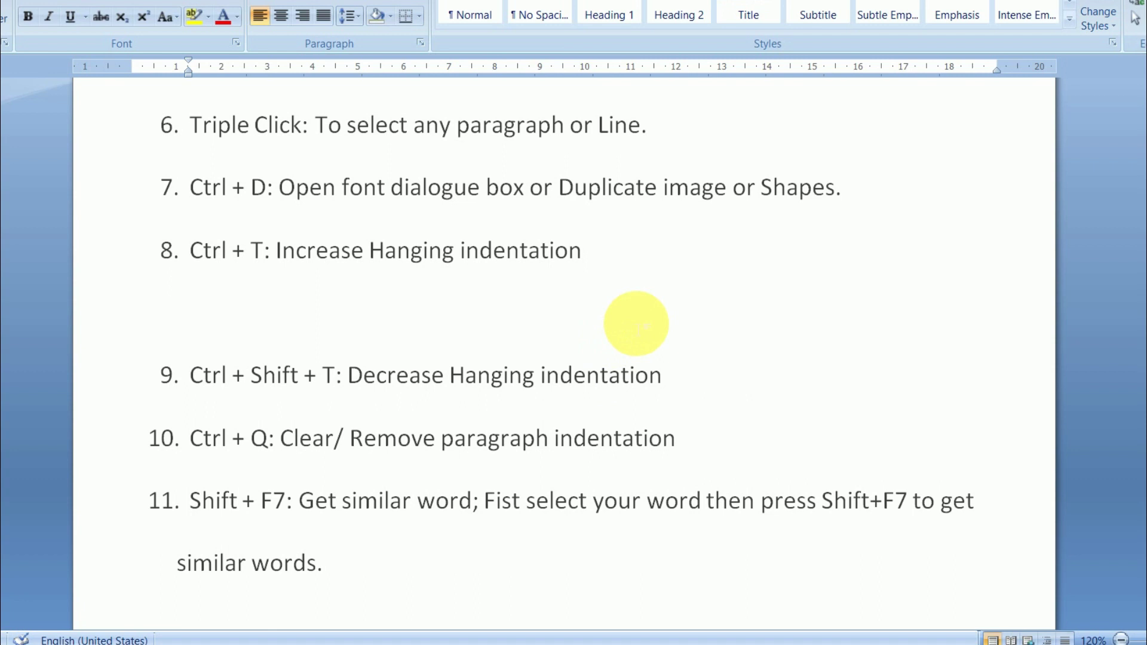
scroll(640, 326, up, 1)
scroll(486, 344, down, 1)
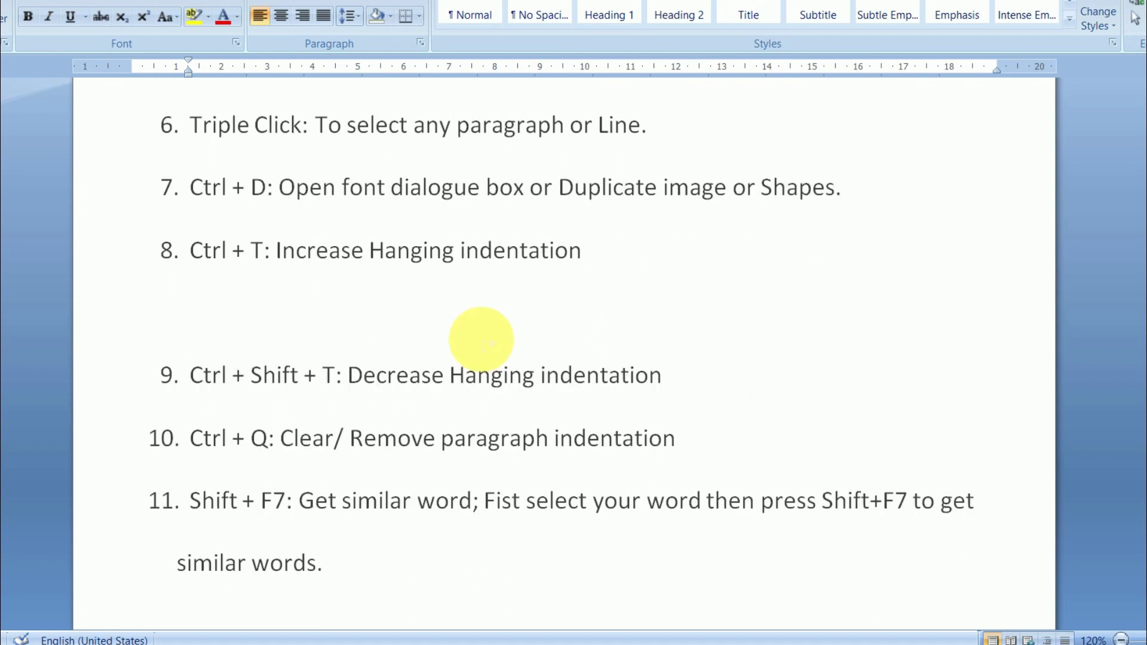
scroll(481, 342, down, 1)
text(=lorem()
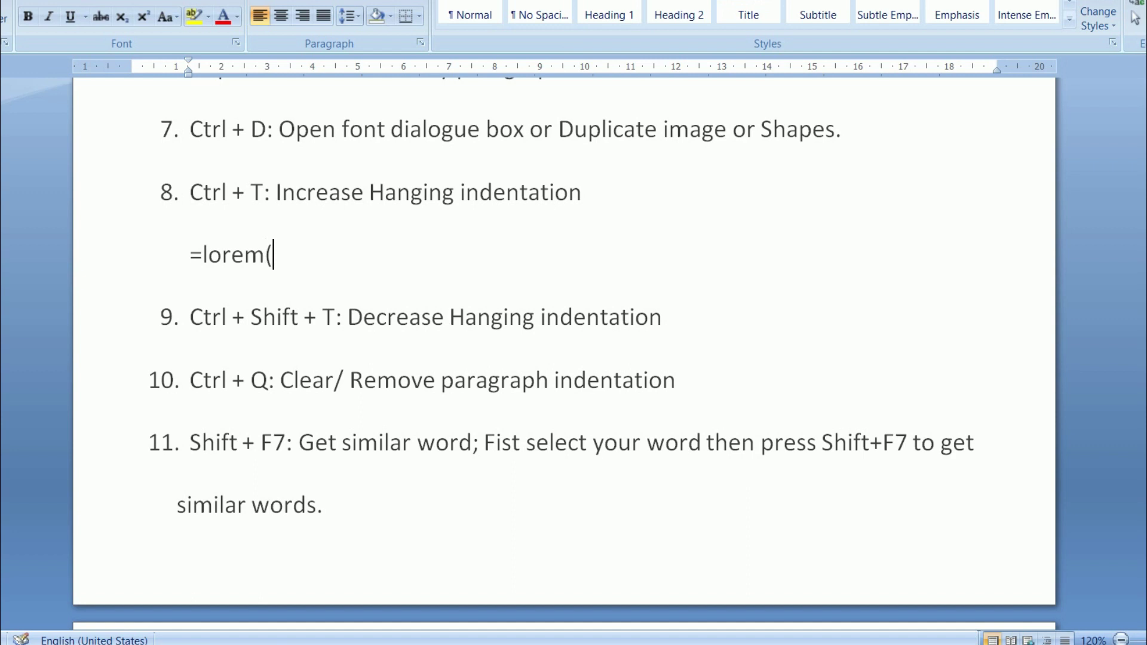
key(Return)
Set the sample paragraphs to 1.0 line spacing and reduce their font size twice
scroll(460, 338, up, 2)
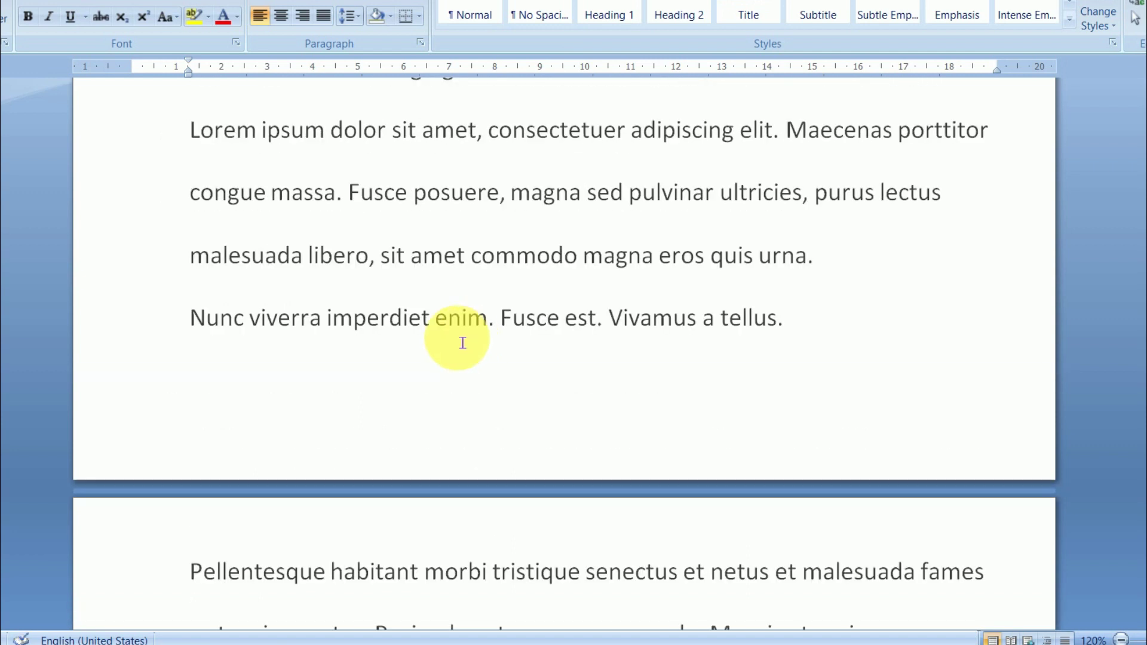
scroll(335, 286, up, 2)
drag(190, 246, 933, 484)
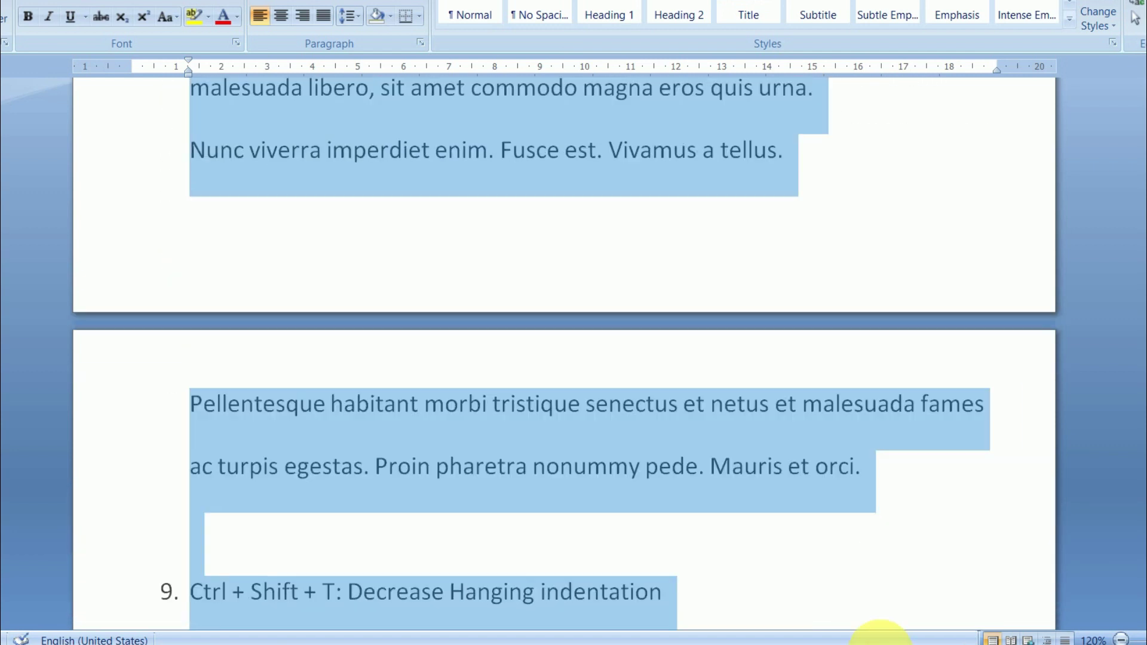
click(349, 16)
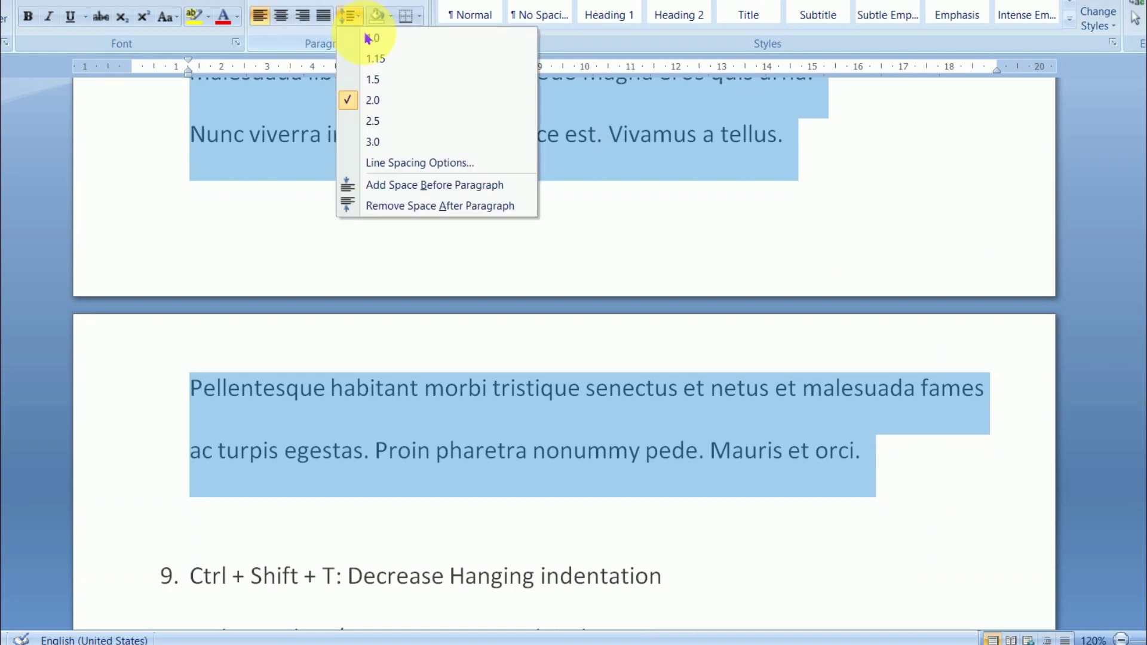
click(377, 39)
scroll(499, 192, up, 5)
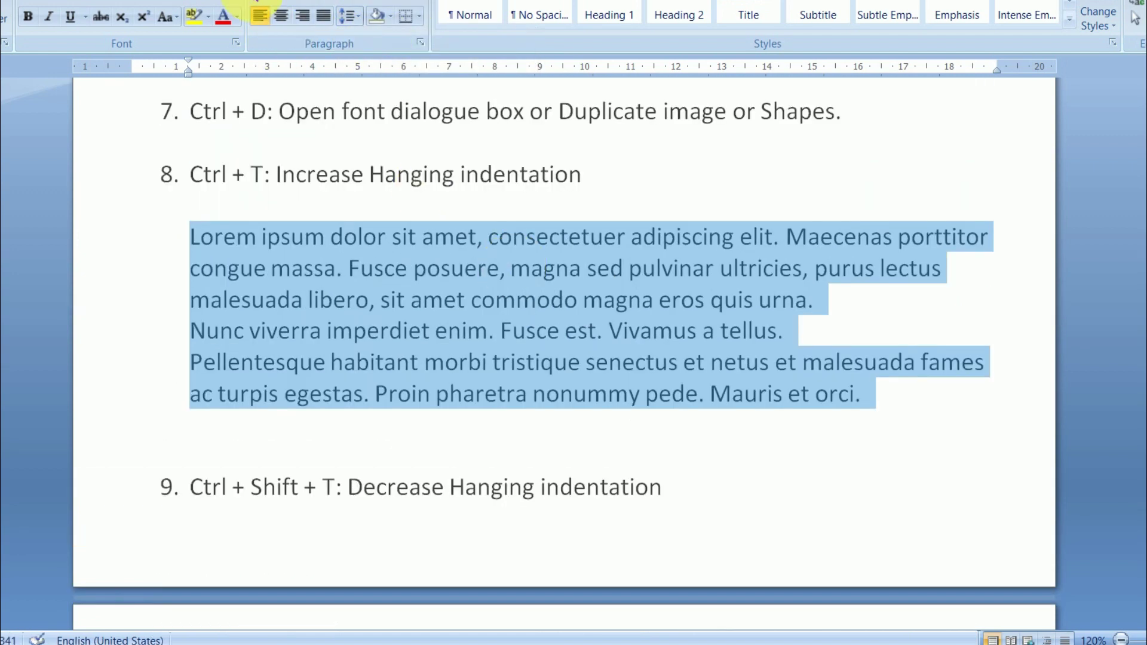
click(200, 2)
click(197, 9)
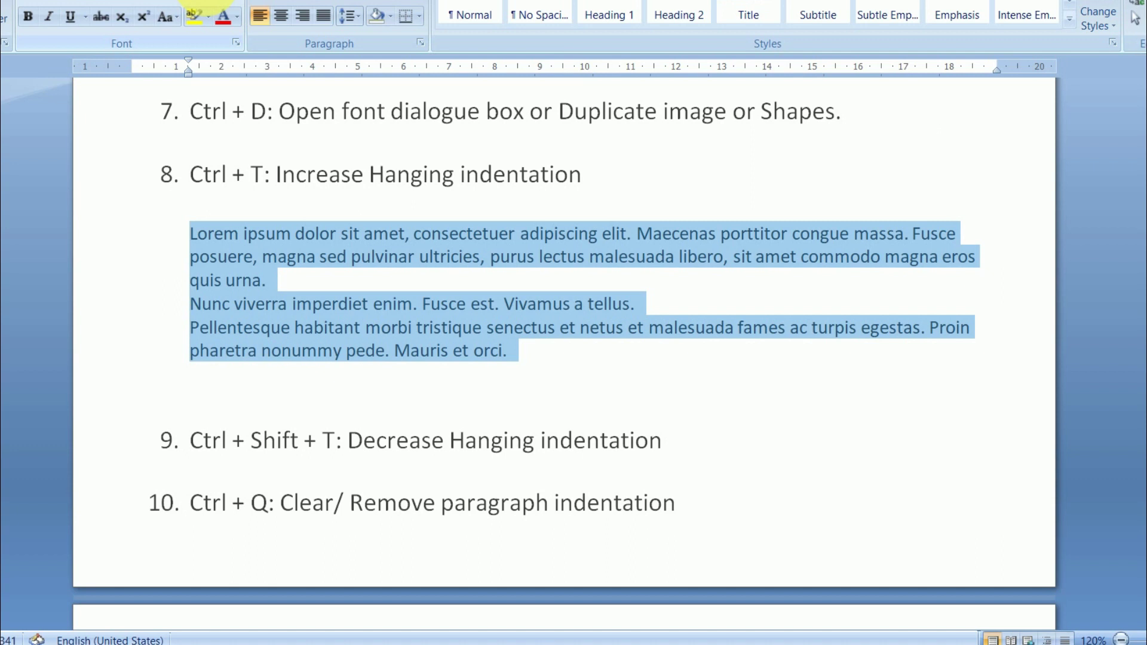
click(600, 366)
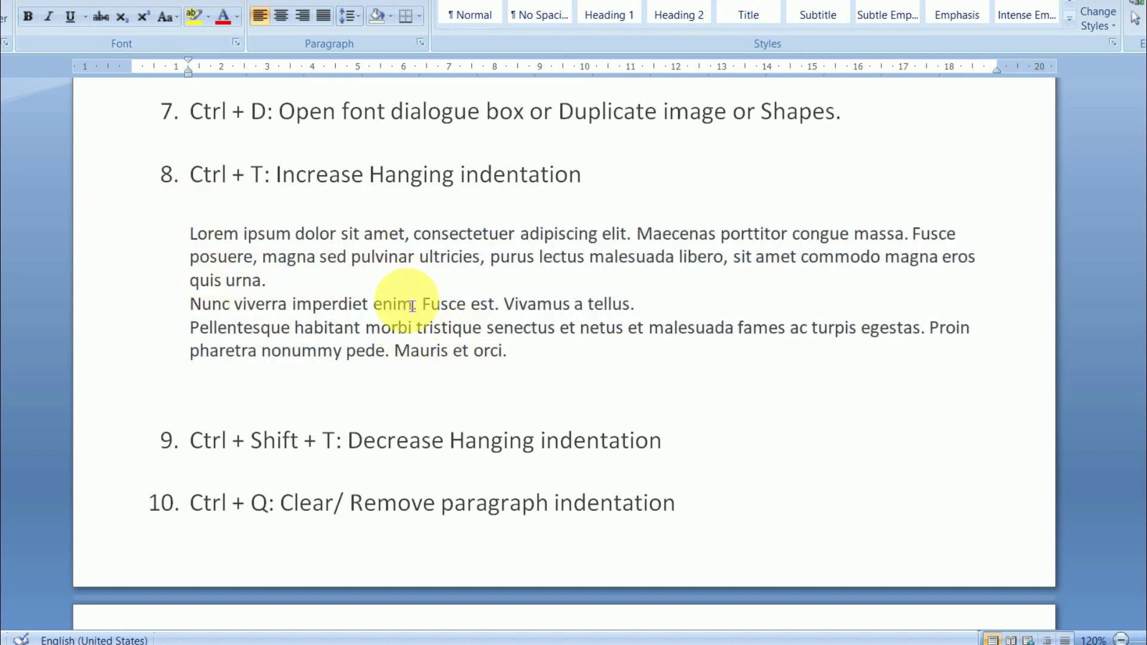
drag(525, 365, 238, 275)
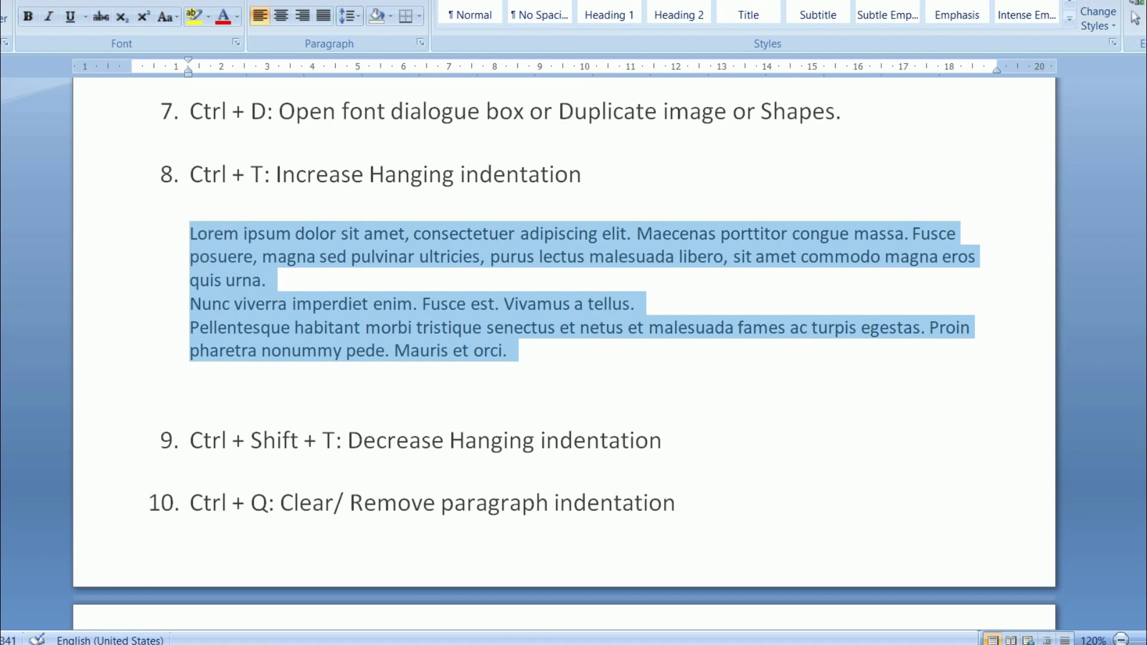
key(ctrl+t)
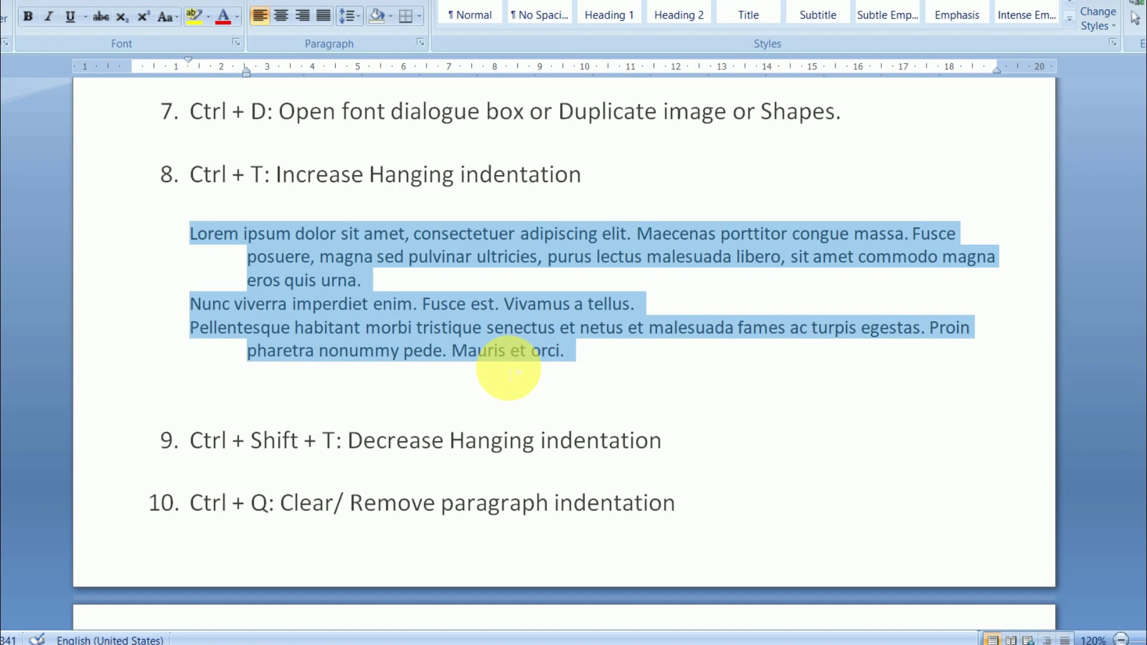
key(ctrl+t)
key(ctrl+t)
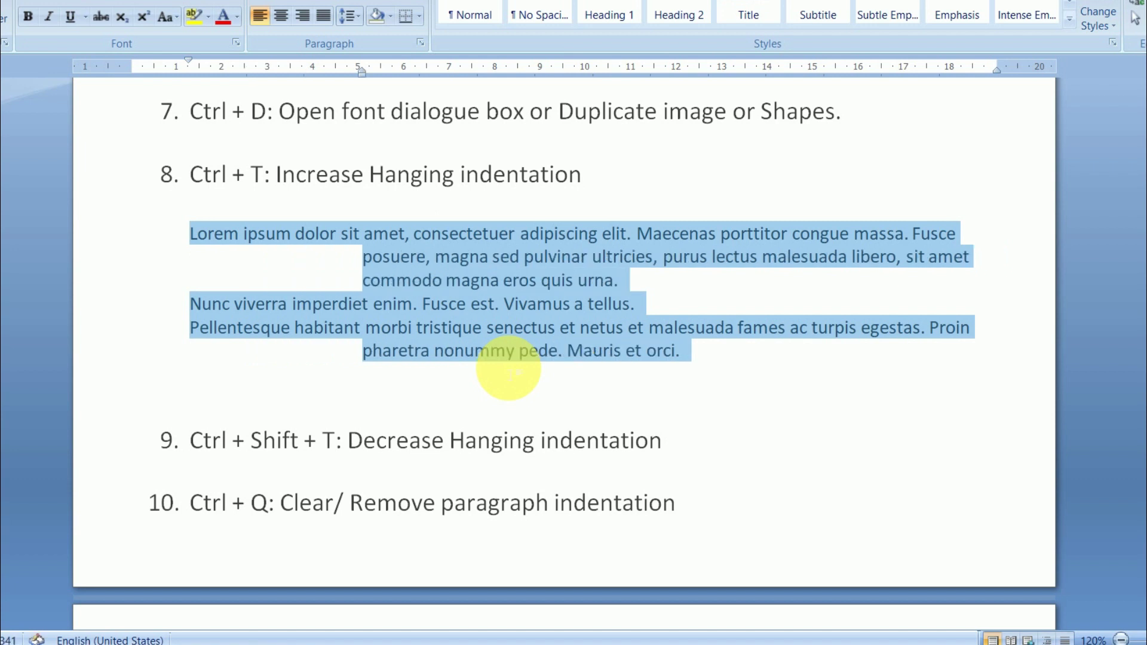
key(ctrl+t)
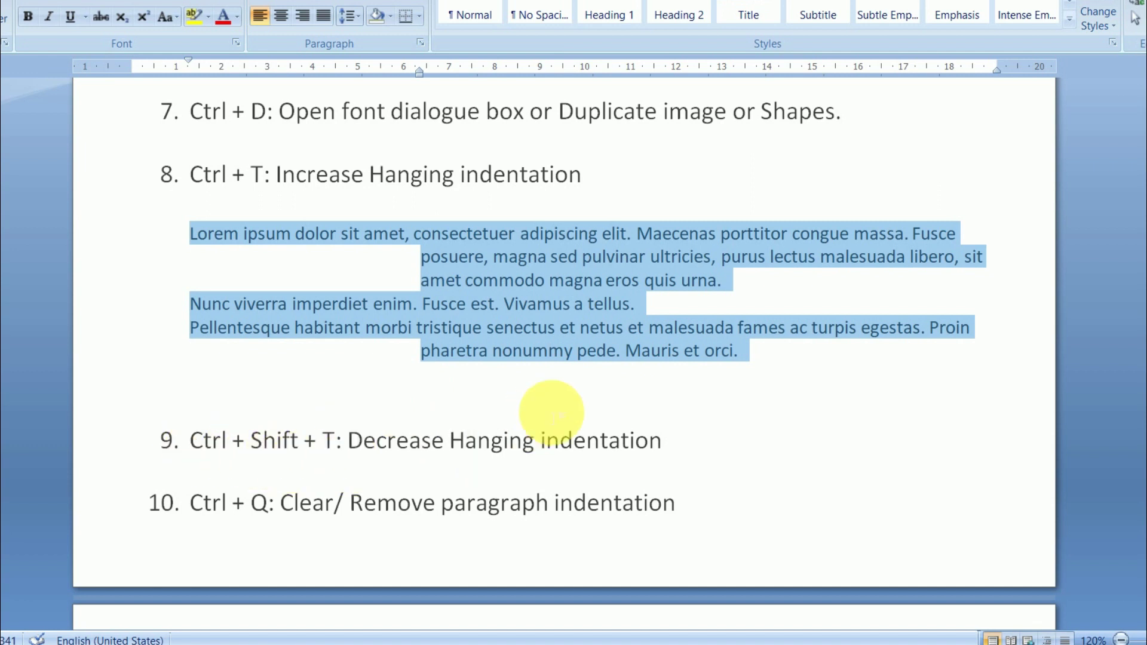
key(ctrl+shift+t)
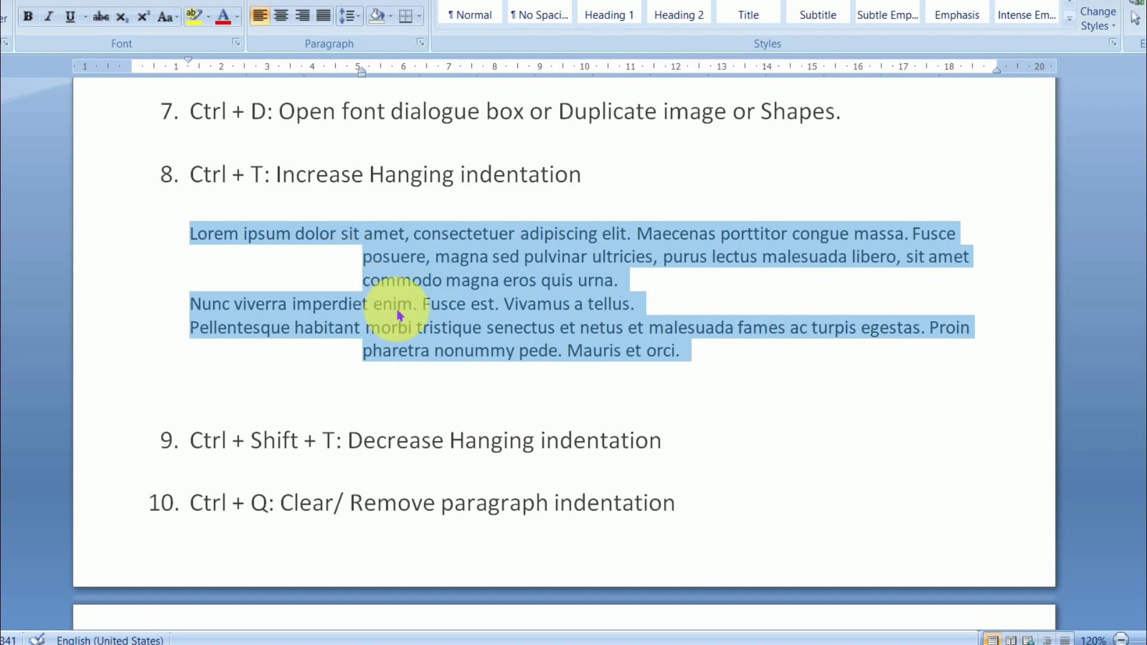
key(ctrl+shift+t)
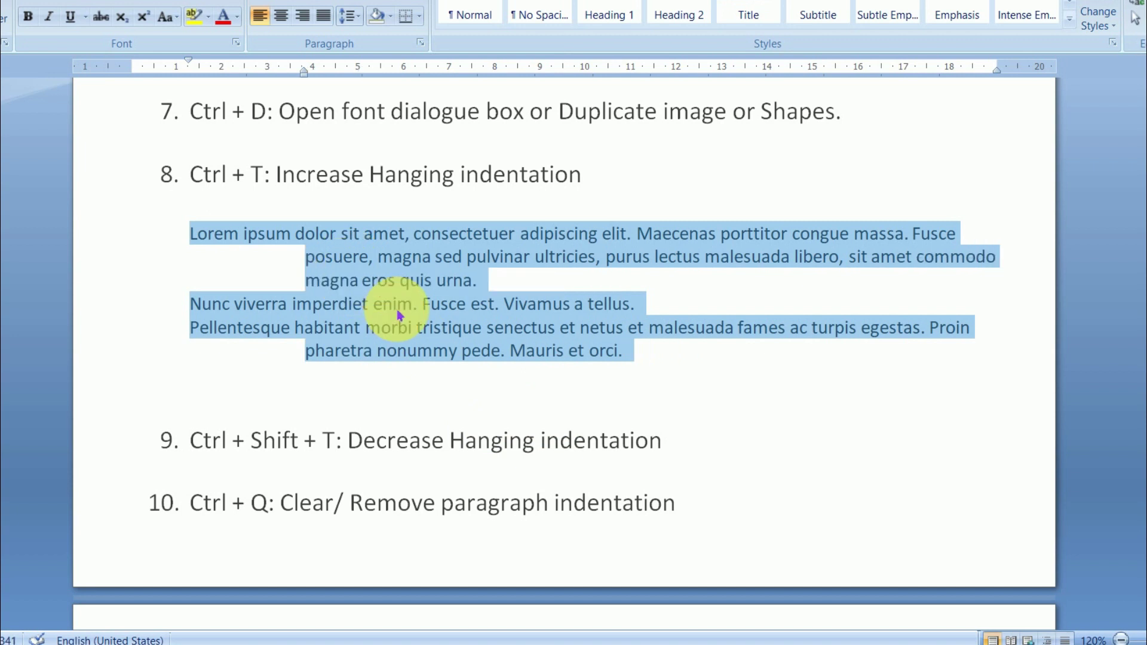
key(ctrl+shift+t)
key(ctrl+shift+t)
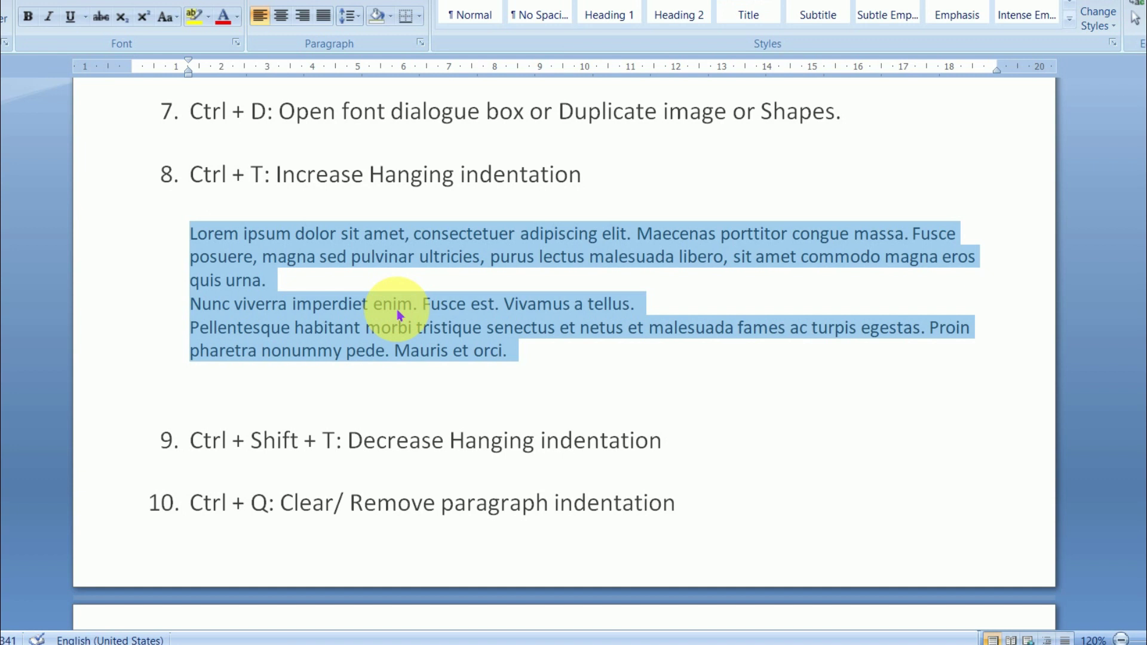
scroll(399, 316, down, 1)
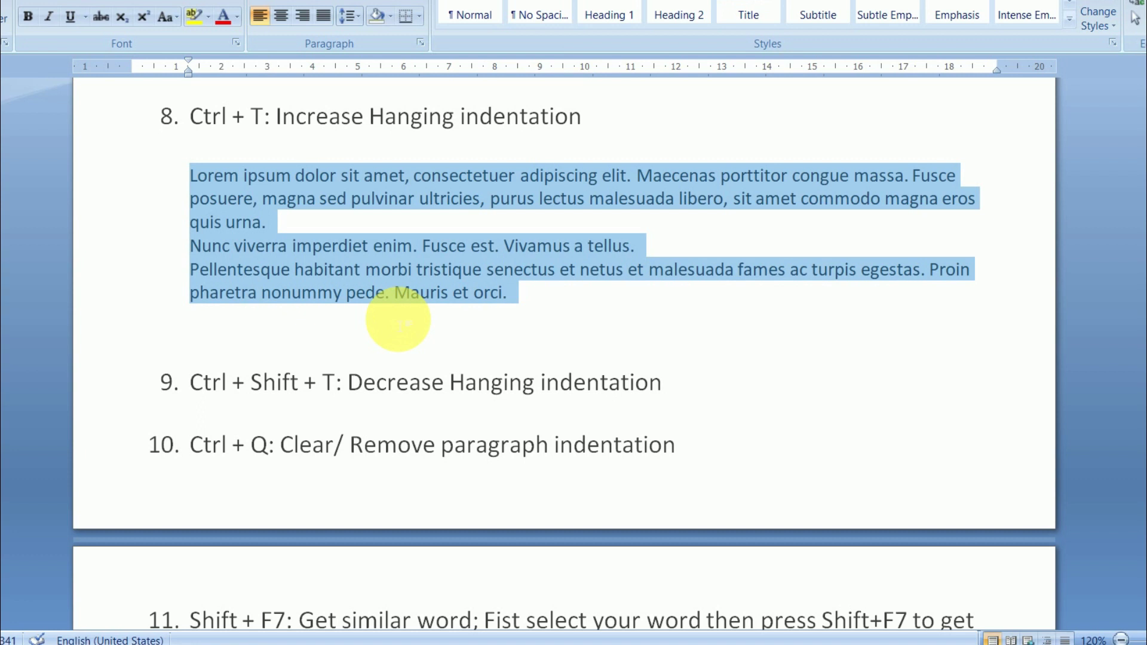
Widen the sample paragraphs' hanging indent twice with Ctrl+T
key(ctrl+t)
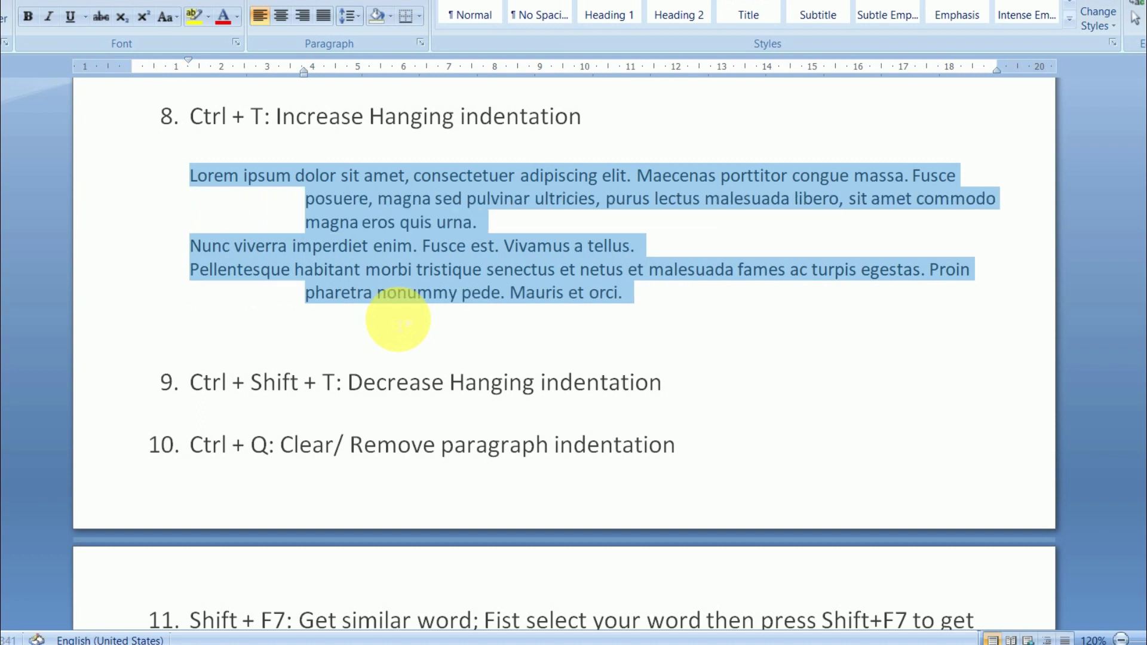
key(ctrl+t)
key(ctrl+t)
key(ctrl+t)
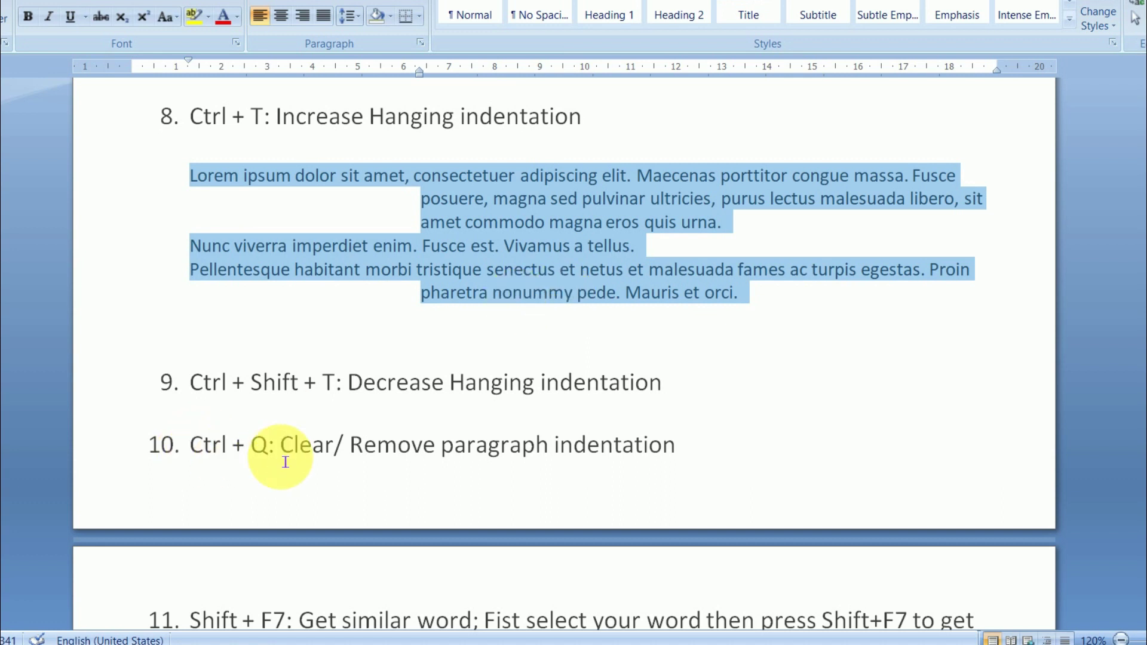
scroll(281, 459, down, 2)
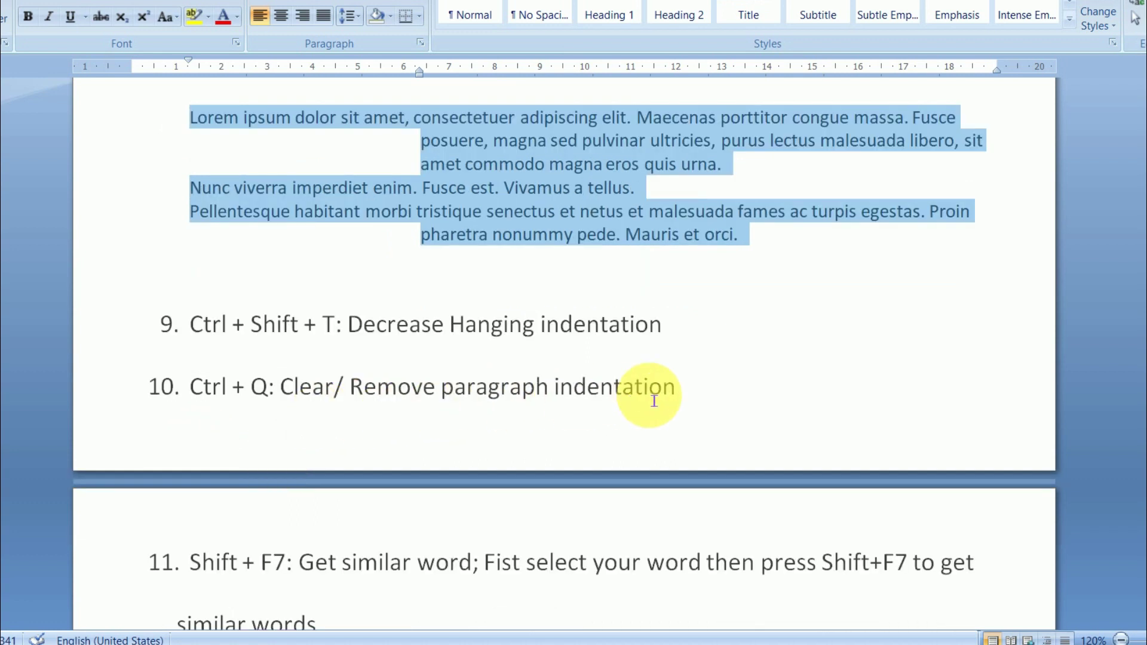
Reselect the Lorem ipsum paragraphs and remove all their indentation with Ctrl+Q
drag(693, 397, 225, 413)
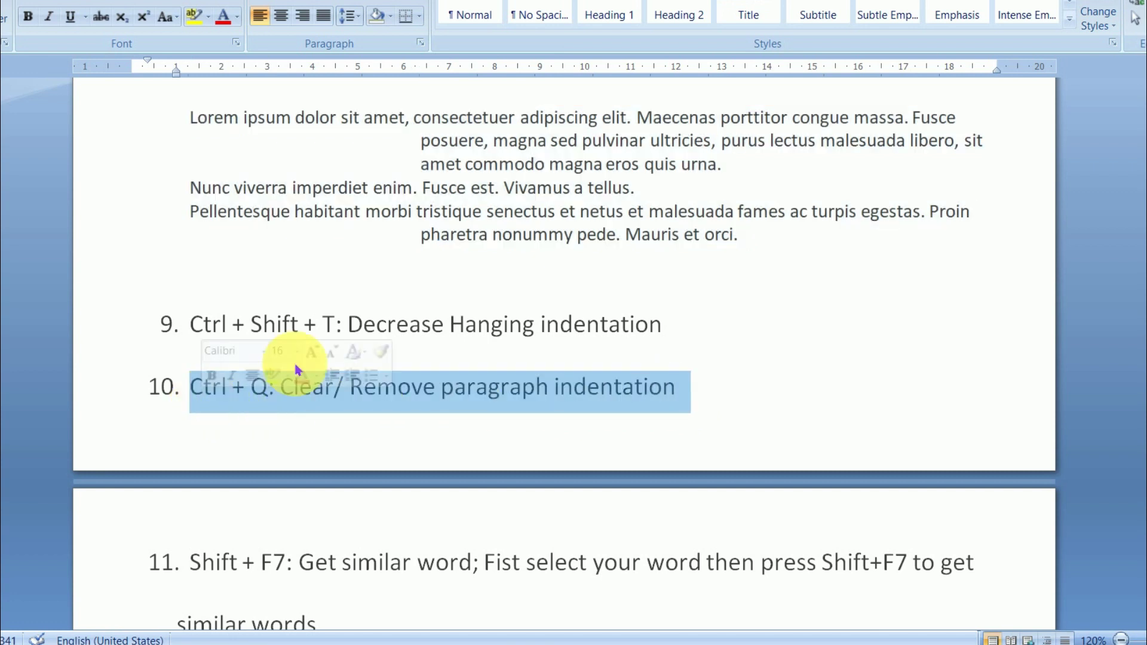
mouse_move(739, 236)
mouse_down()
mouse_move(608, 238)
mouse_move(191, 119)
mouse_up()
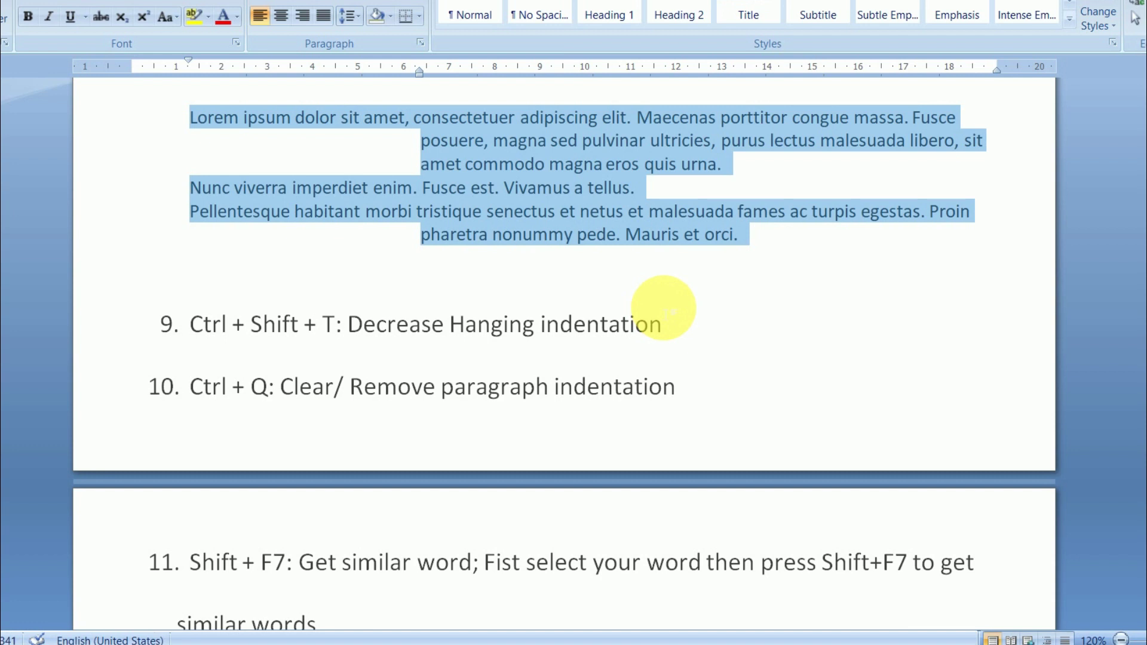
key(ctrl+q)
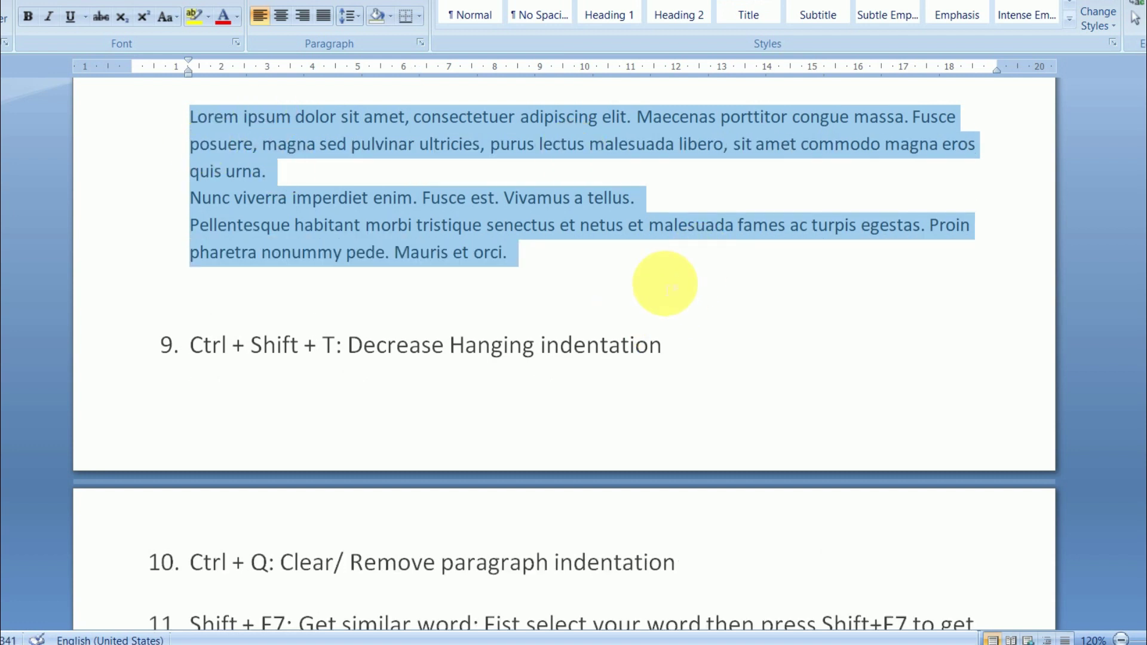
scroll(665, 290, down, 2)
scroll(674, 290, down, 2)
scroll(676, 294, down, 3)
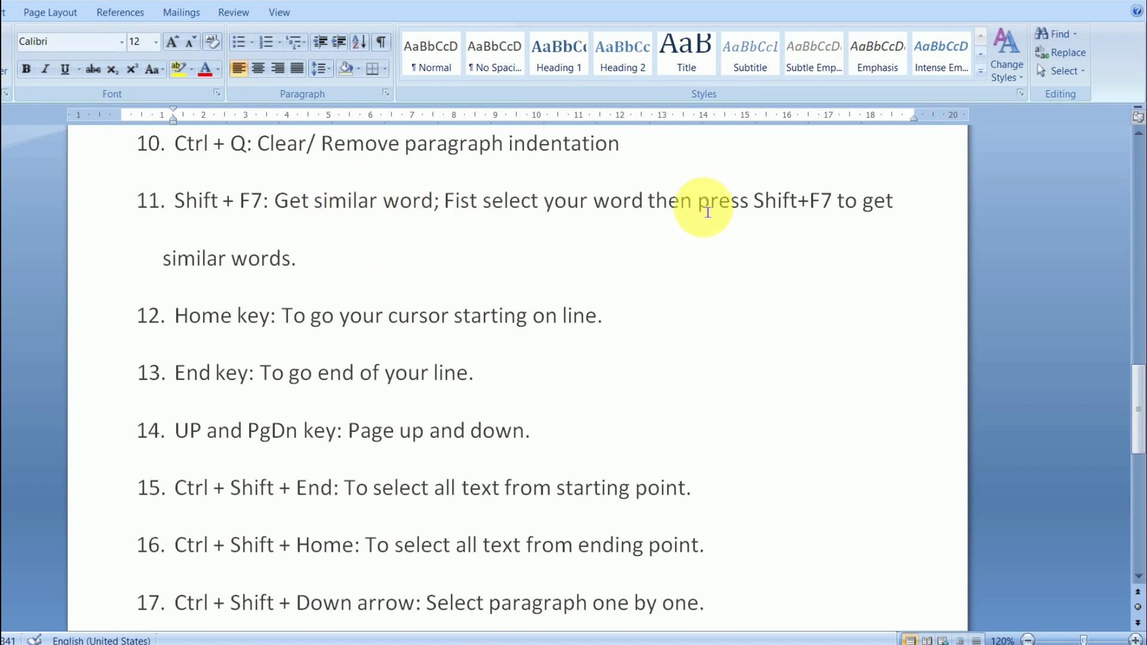
Select 'press' in item 11 and look up its synonyms with Shift+F7
drag(708, 209, 747, 209)
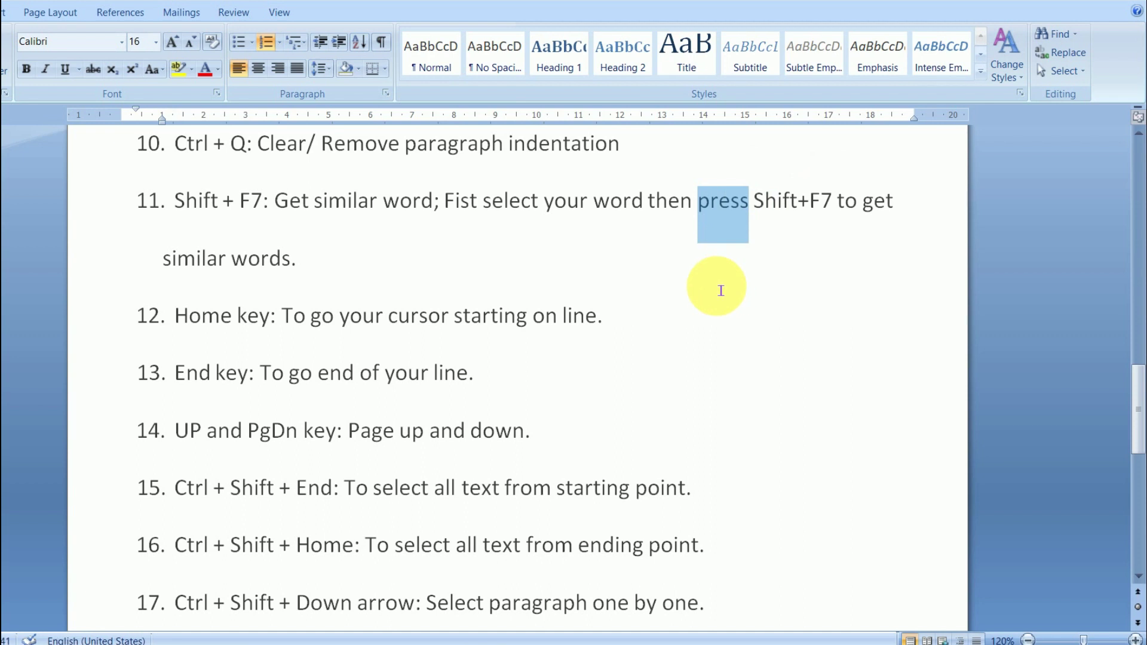
key(shift+F7)
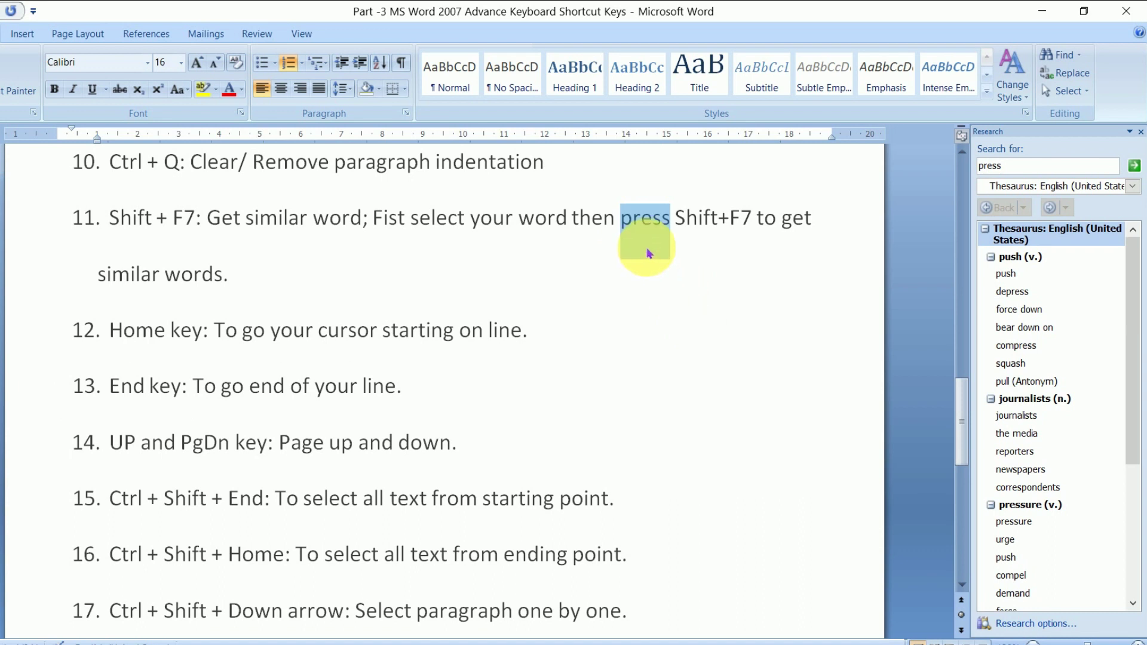
mouse_move(1052, 274)
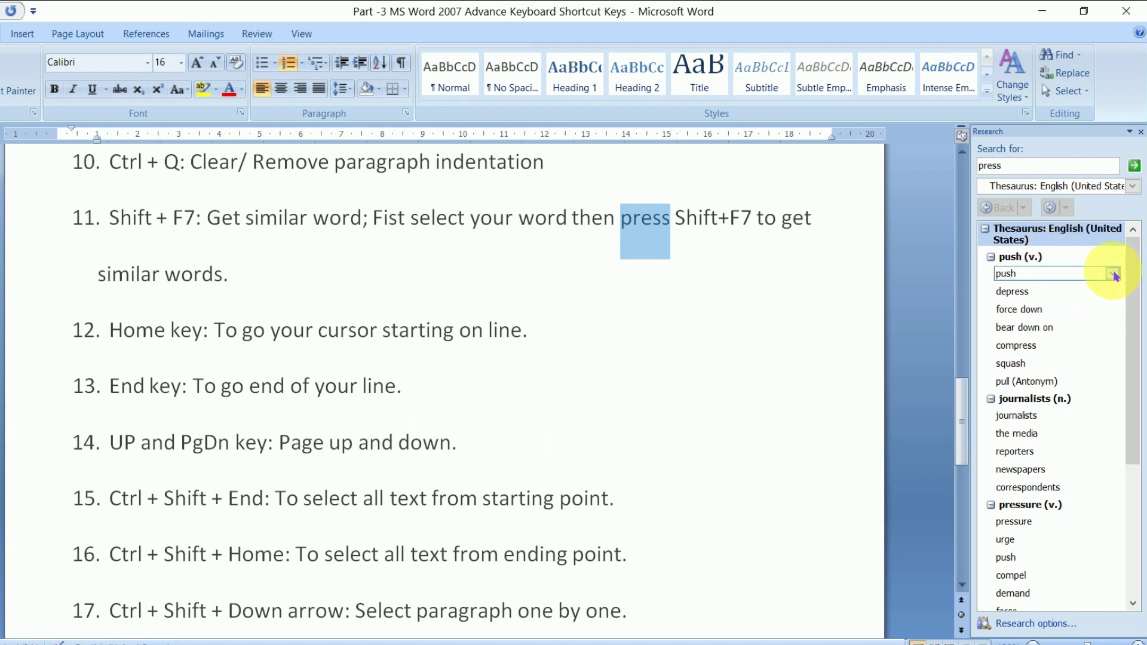
click(1112, 274)
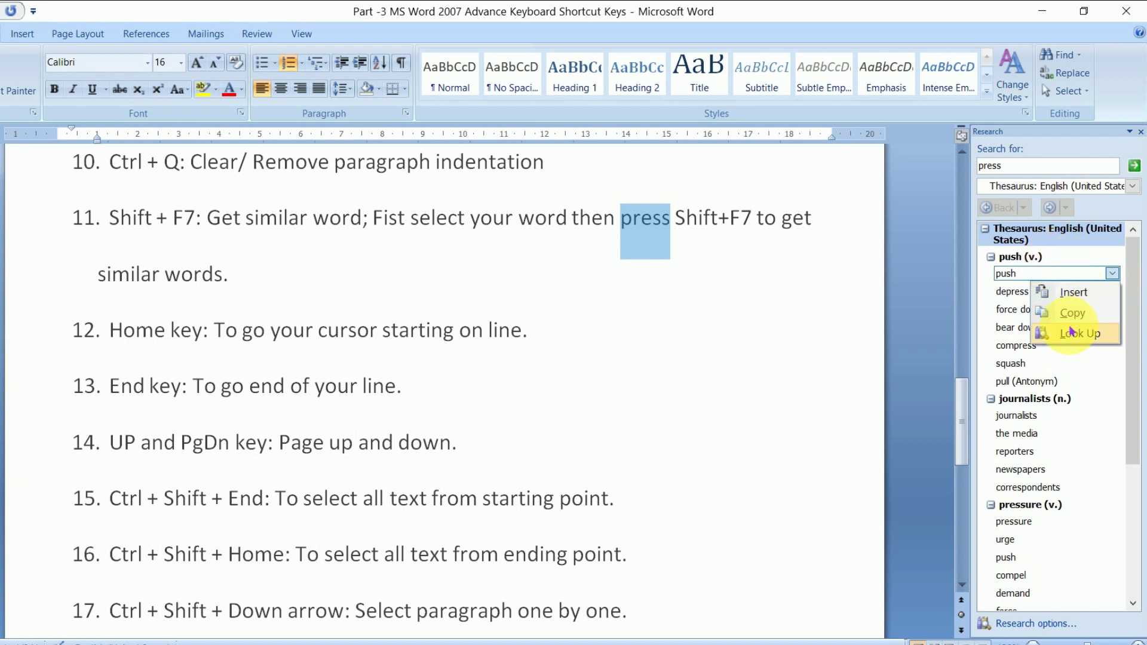
click(815, 312)
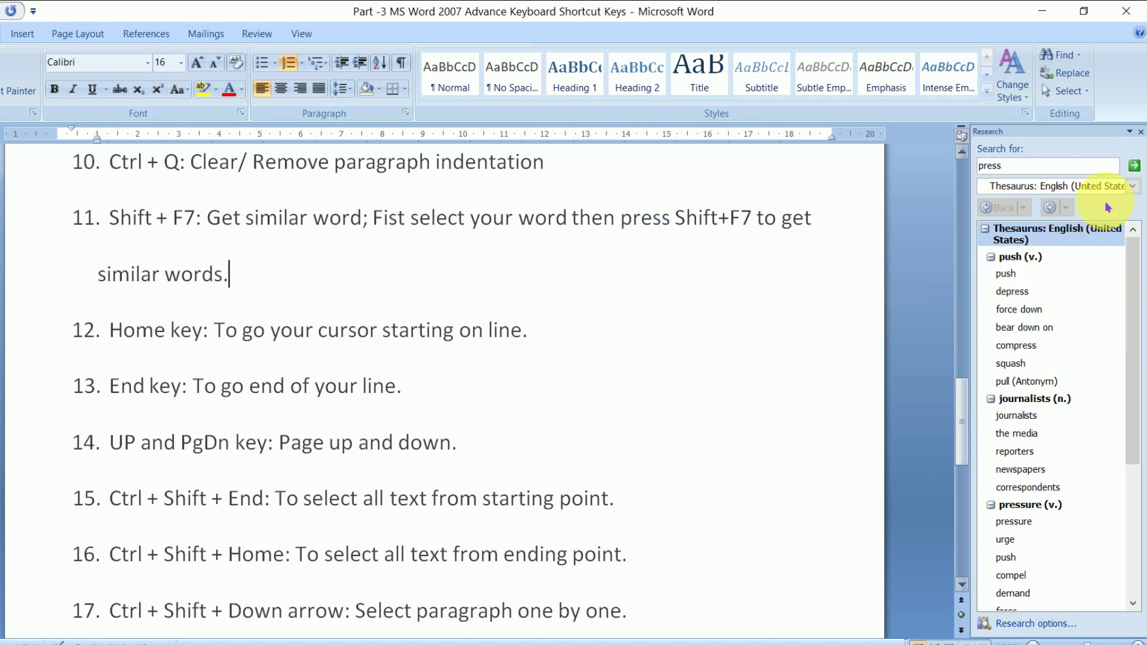
click(1141, 133)
scroll(358, 329, down, 2)
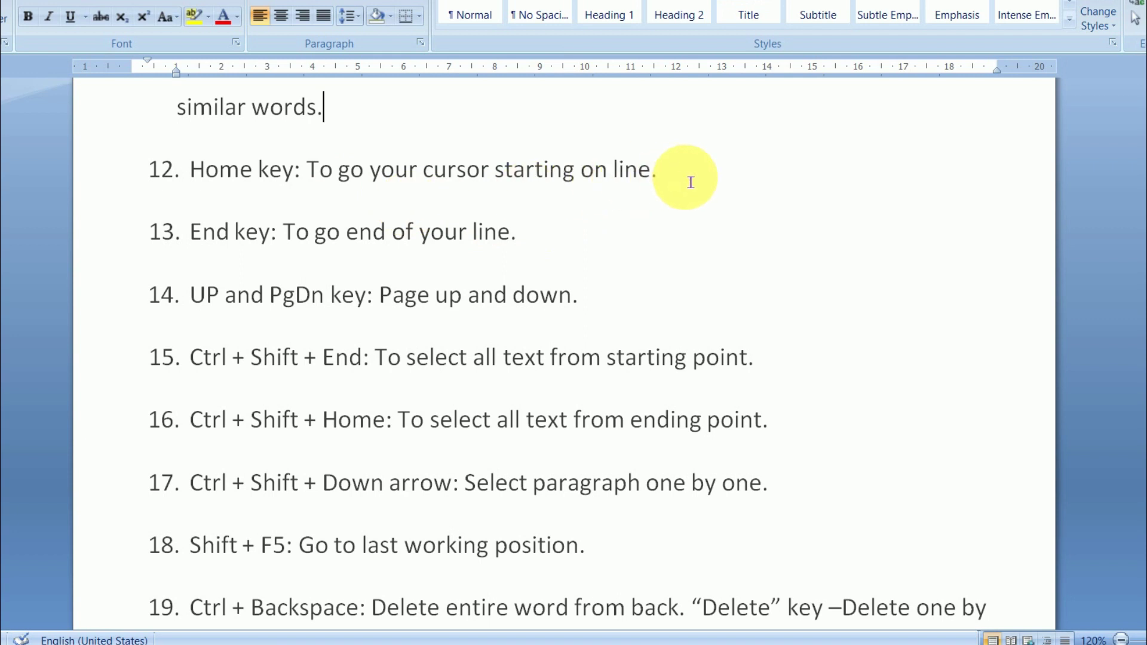
scroll(602, 191, up, 1)
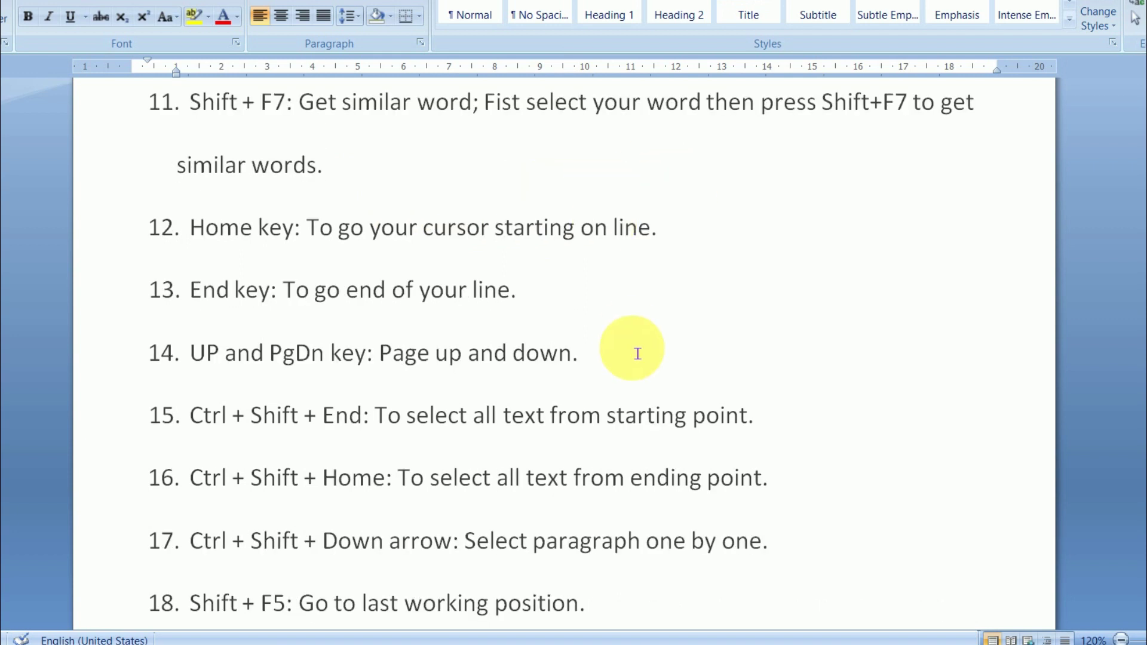
click(141, 154)
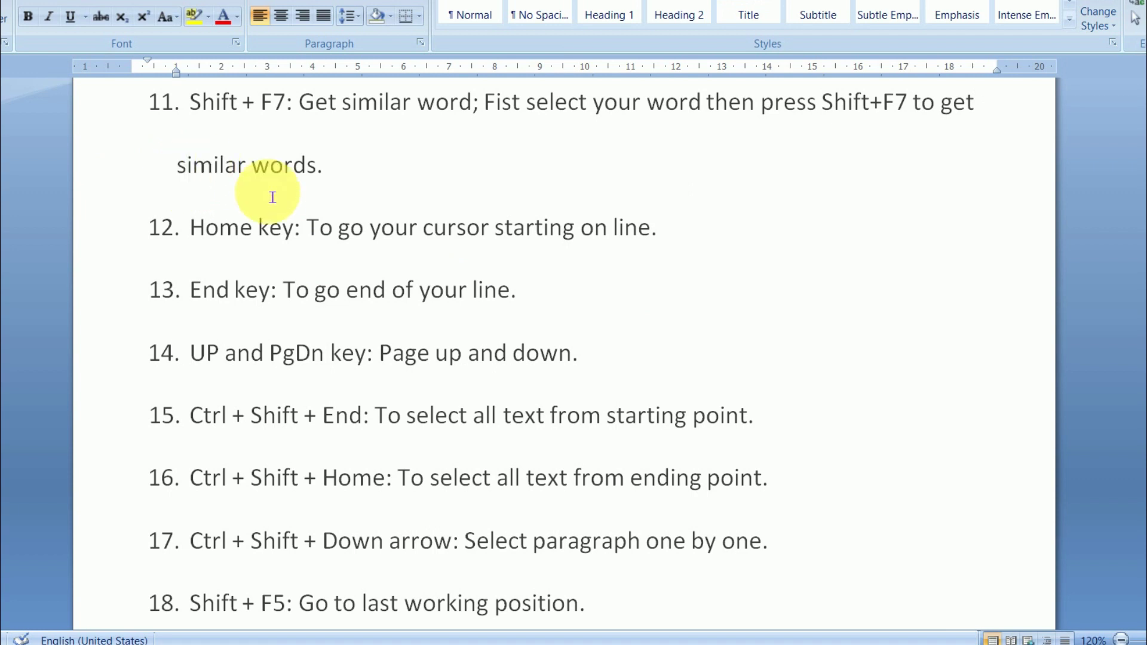
scroll(478, 287, up, 1)
click(653, 285)
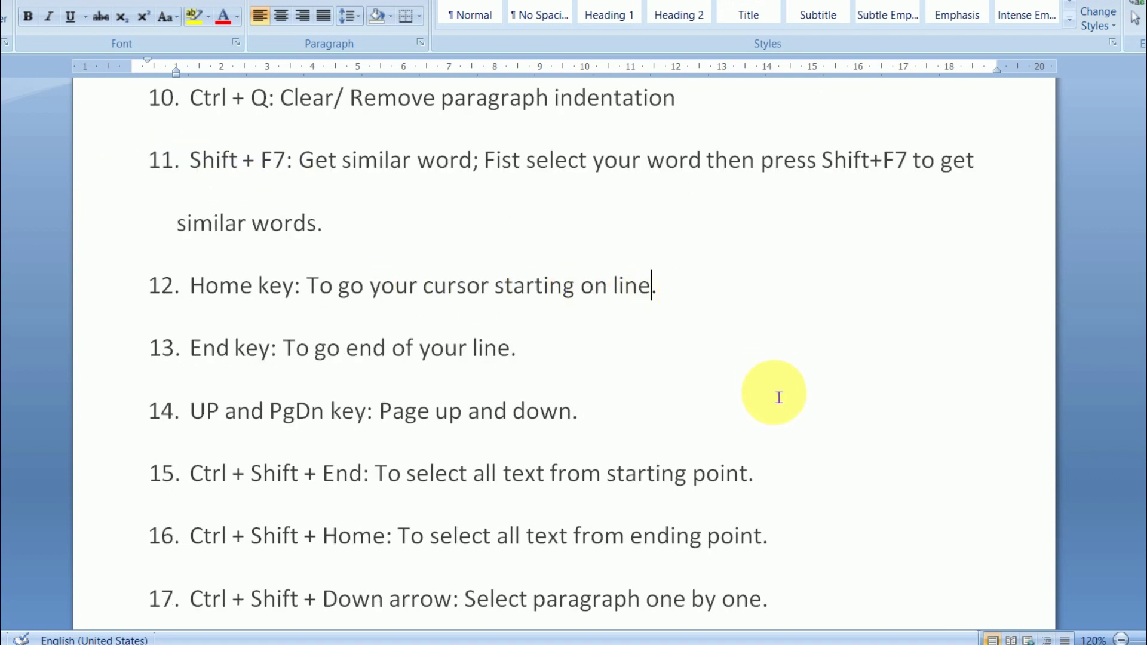
click(526, 286)
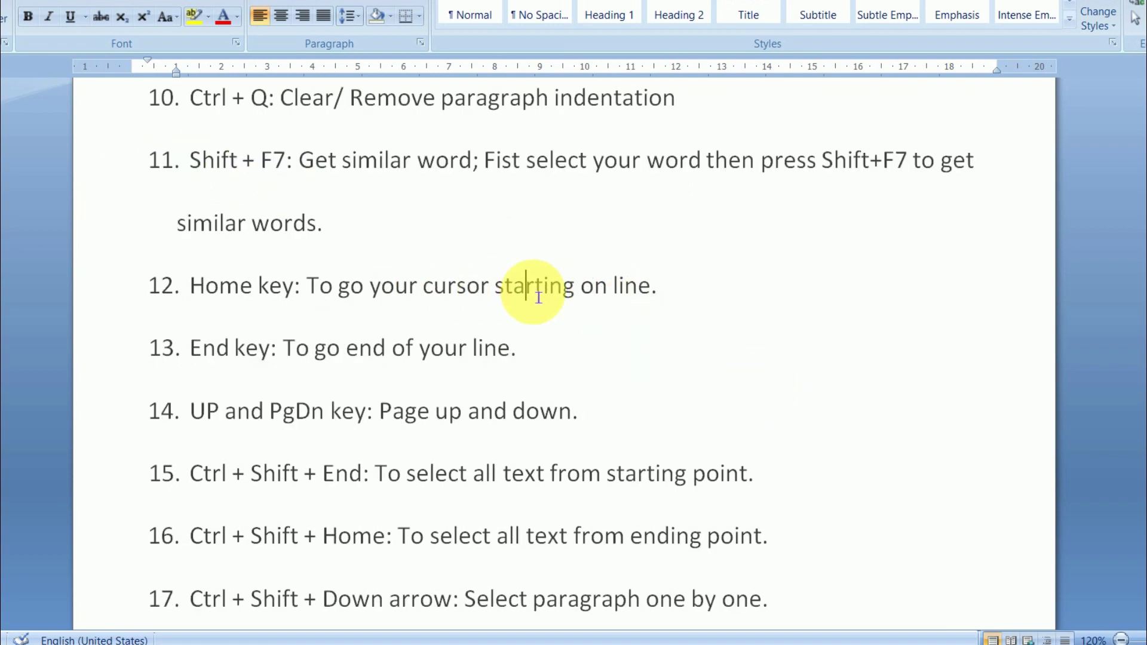
click(674, 295)
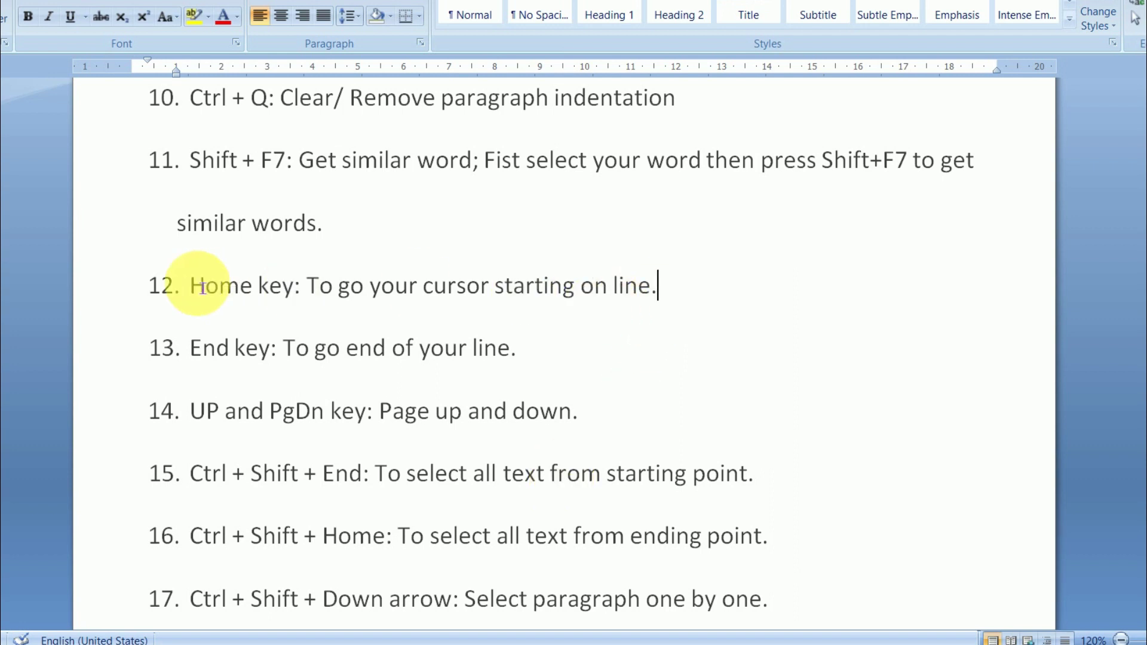
scroll(239, 411, down, 1)
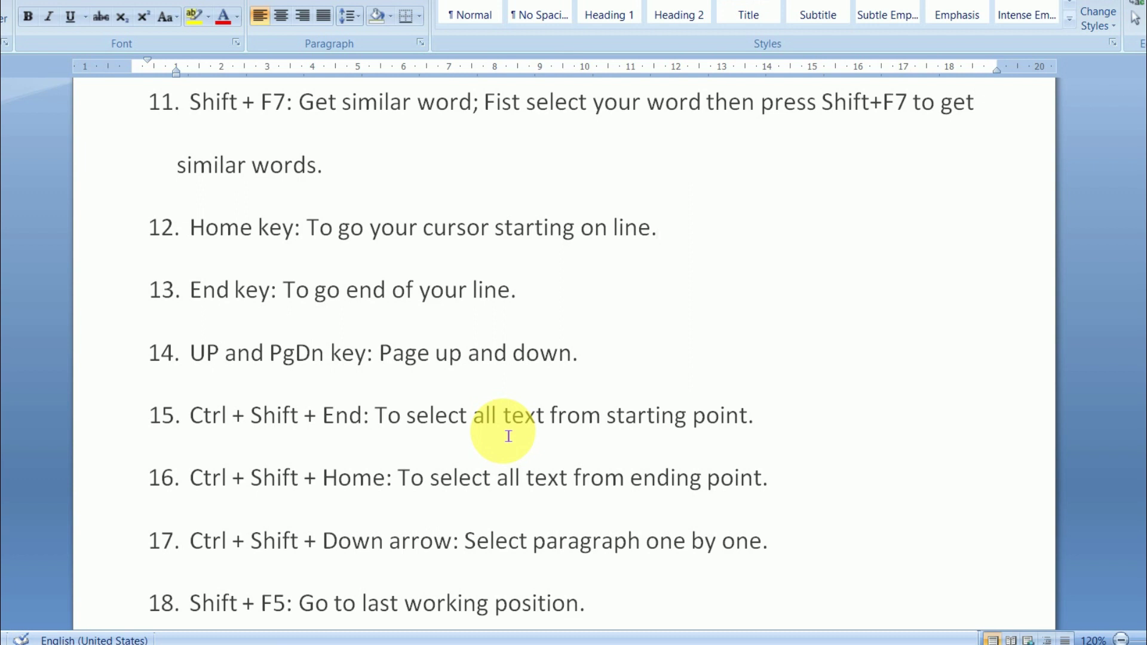
key(Page_Up)
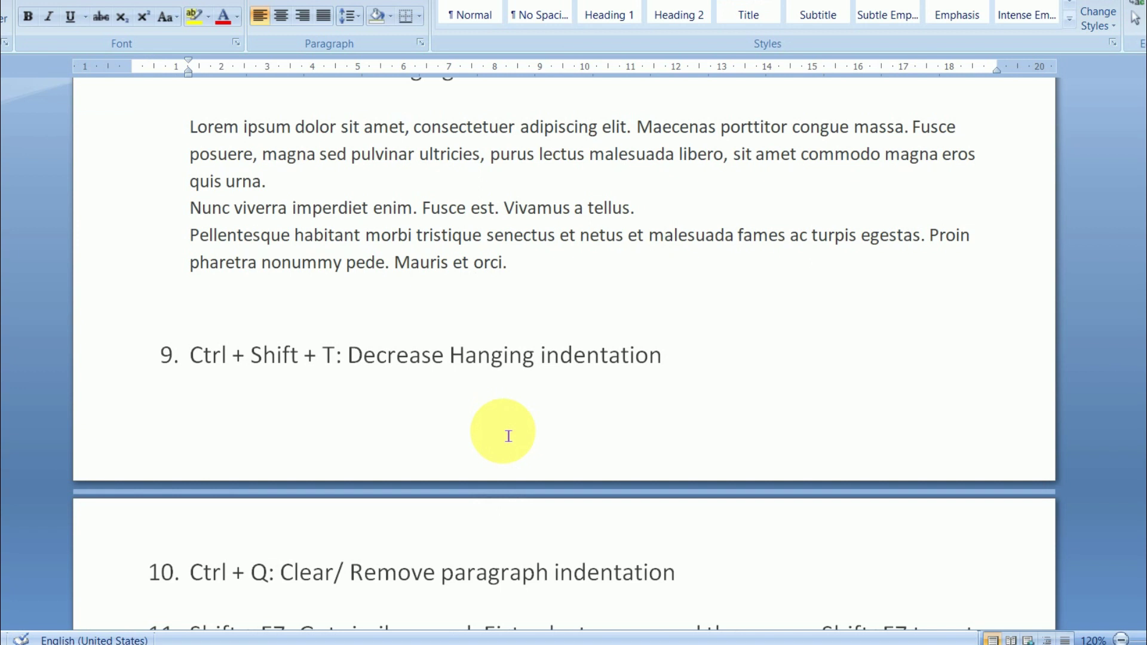
key(Page_Down)
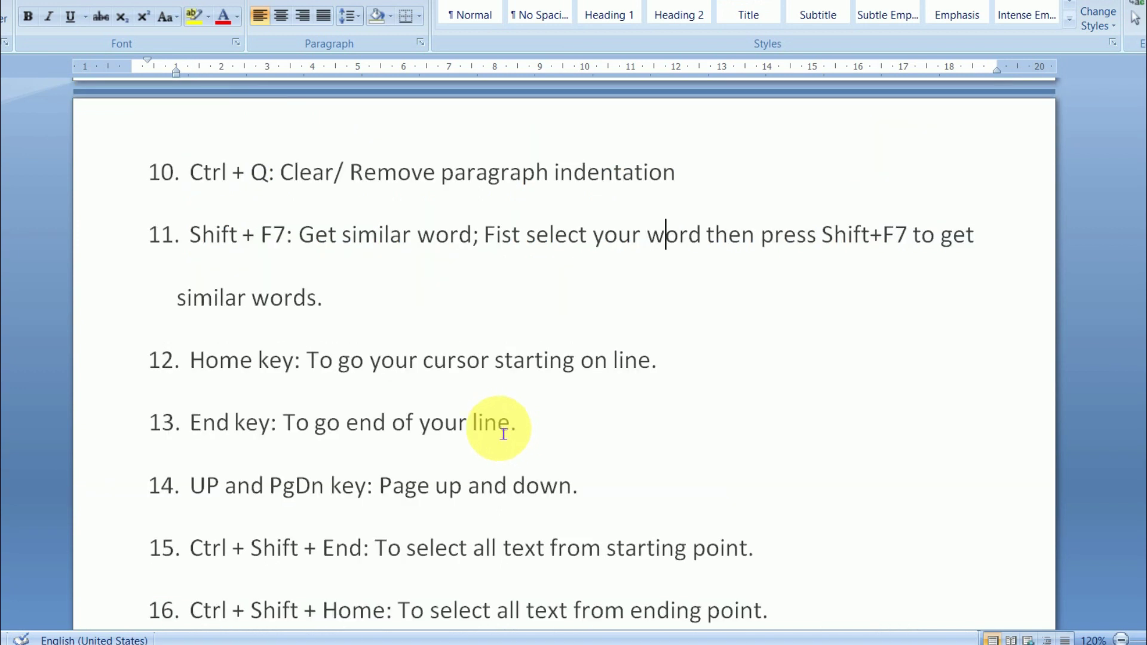
scroll(509, 436, down, 1)
scroll(512, 423, down, 1)
scroll(503, 443, down, 1)
scroll(479, 426, down, 1)
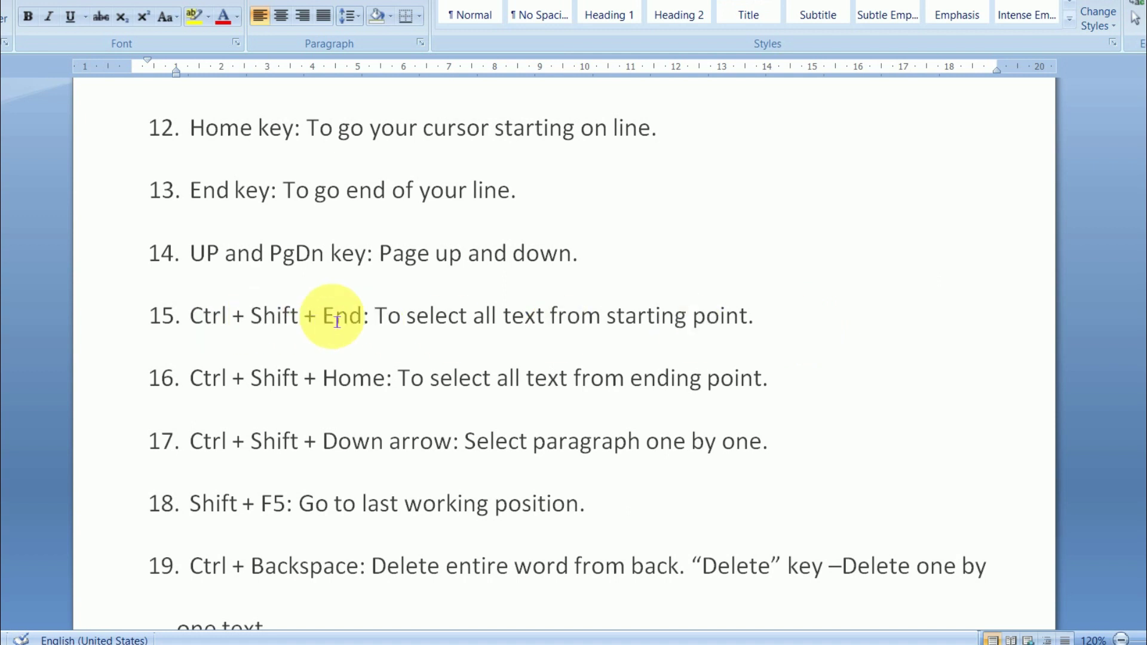
click(192, 317)
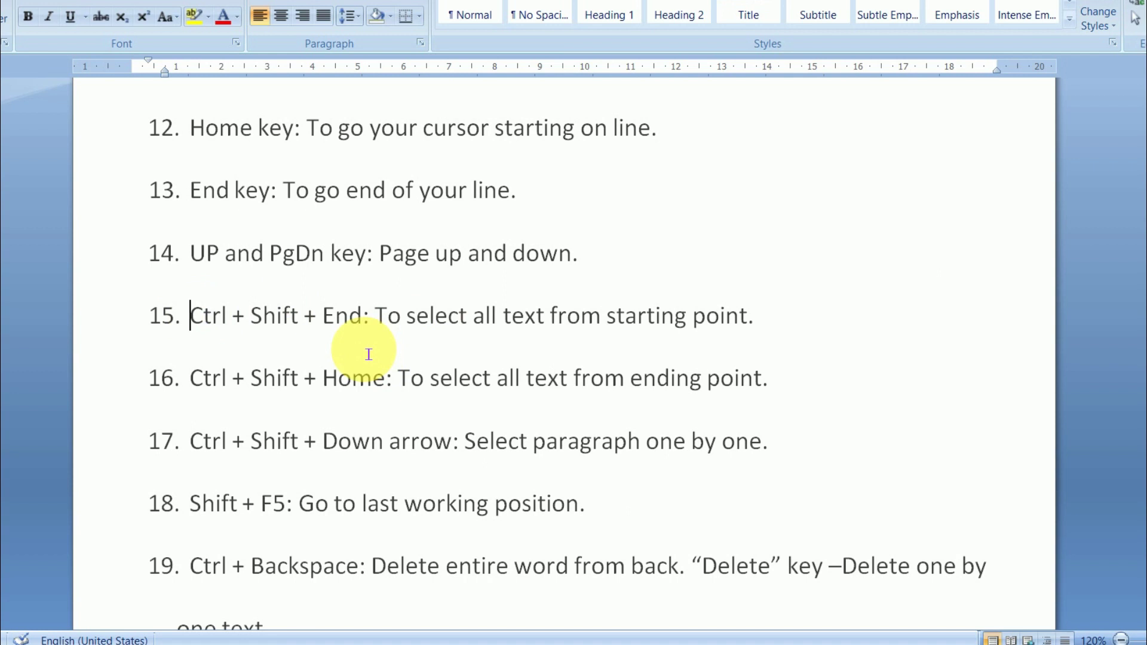
key(ctrl+shift+End)
scroll(358, 340, up, 1)
scroll(358, 346, up, 4)
scroll(353, 341, up, 3)
scroll(574, 356, down, 2)
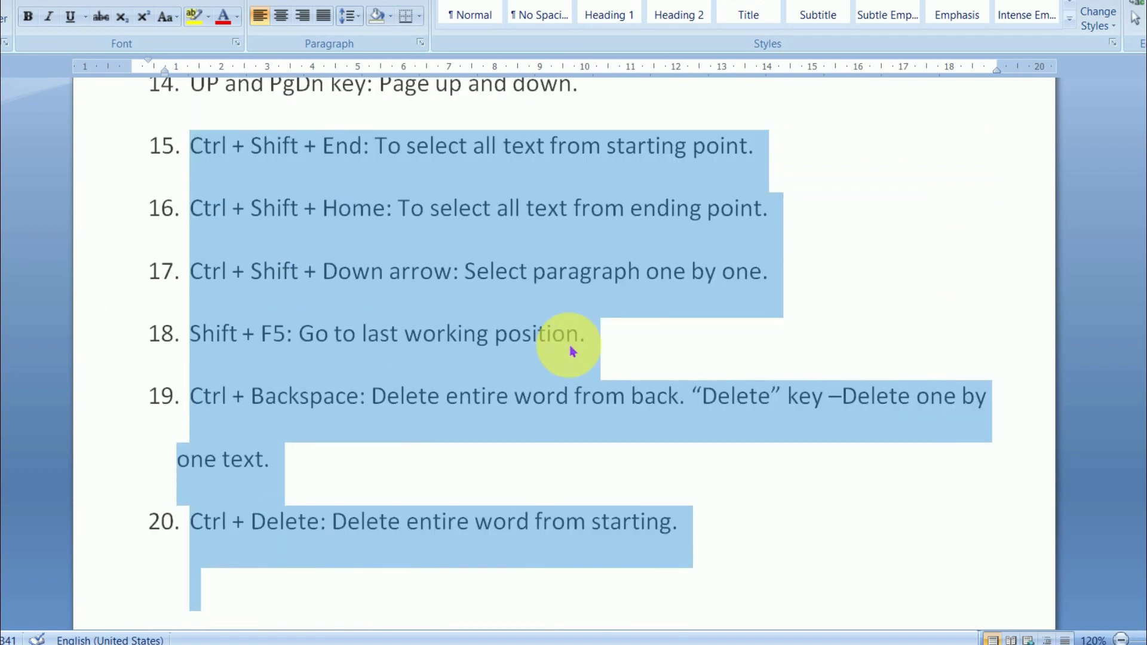
scroll(571, 351, down, 5)
scroll(570, 351, up, 5)
scroll(571, 350, up, 1)
scroll(571, 351, up, 1)
click(311, 315)
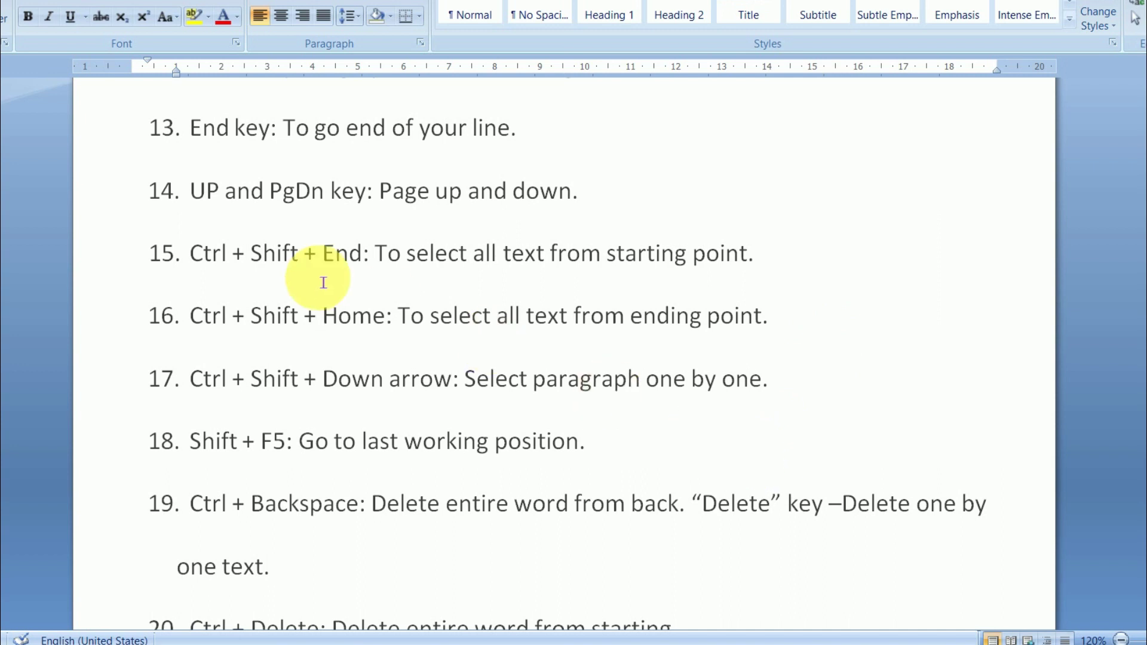
scroll(323, 283, down, 3)
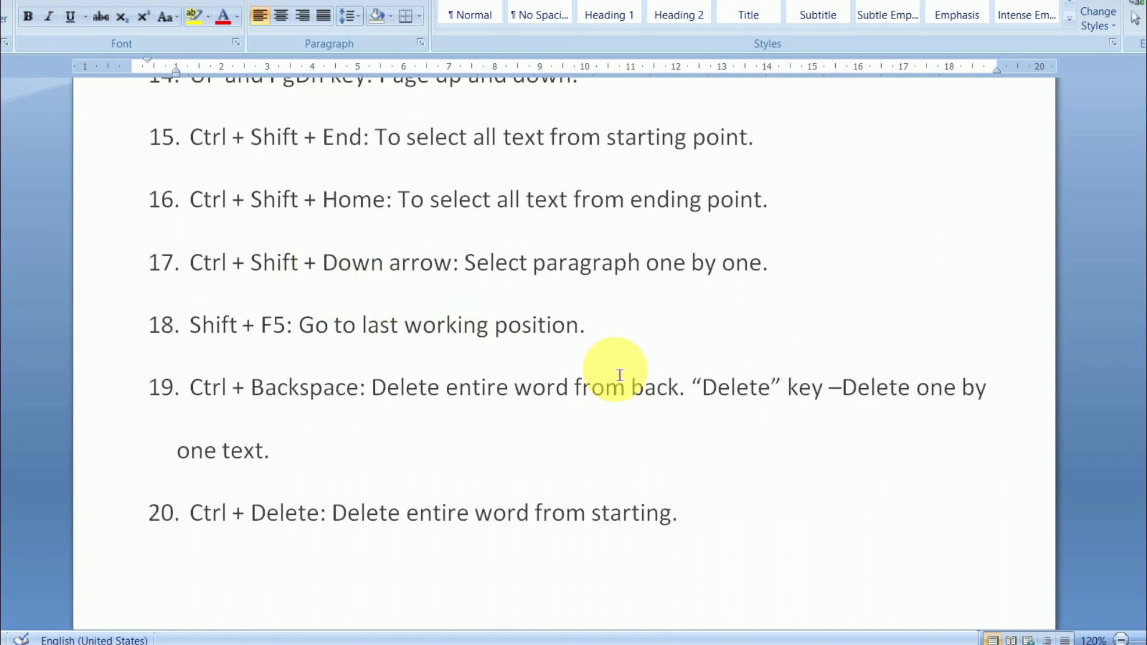
scroll(525, 358, up, 3)
scroll(526, 357, down, 3)
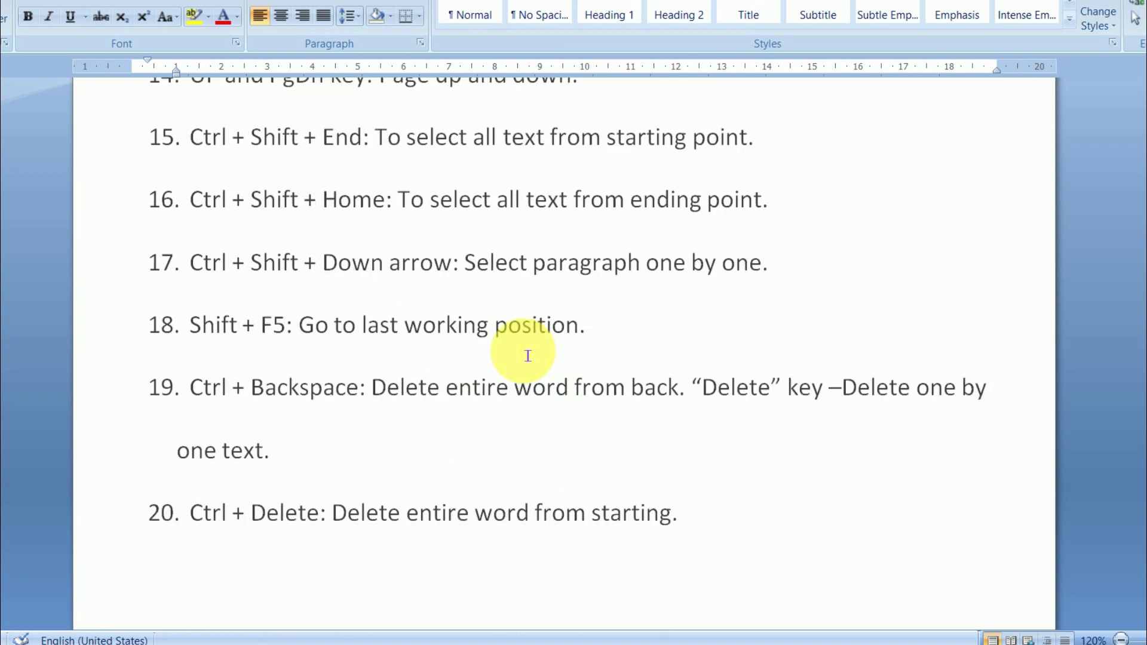
click(708, 532)
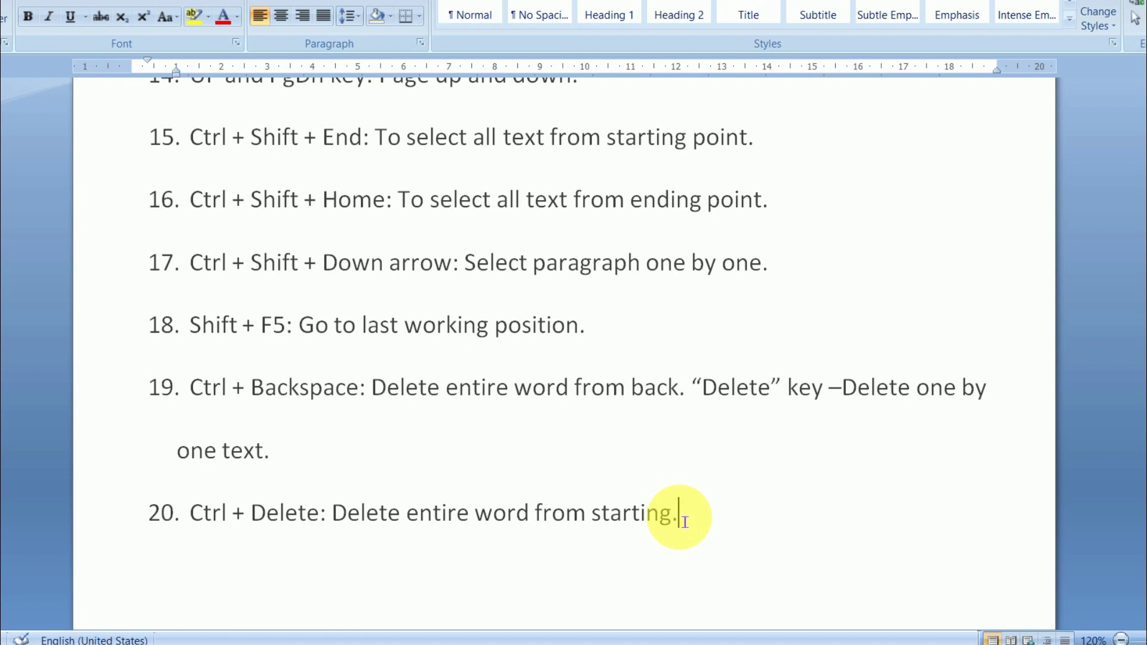
key(ctrl+shift+Home)
scroll(669, 508, down, 5)
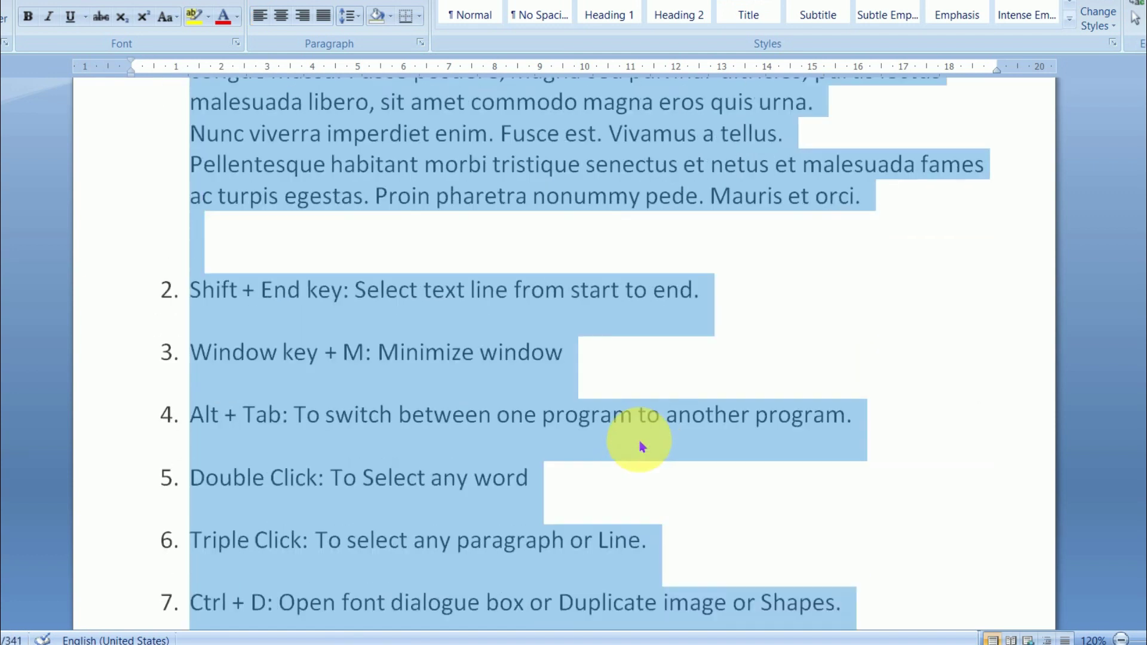
scroll(640, 442, down, 5)
scroll(640, 444, down, 5)
scroll(640, 443, down, 8)
scroll(640, 444, down, 5)
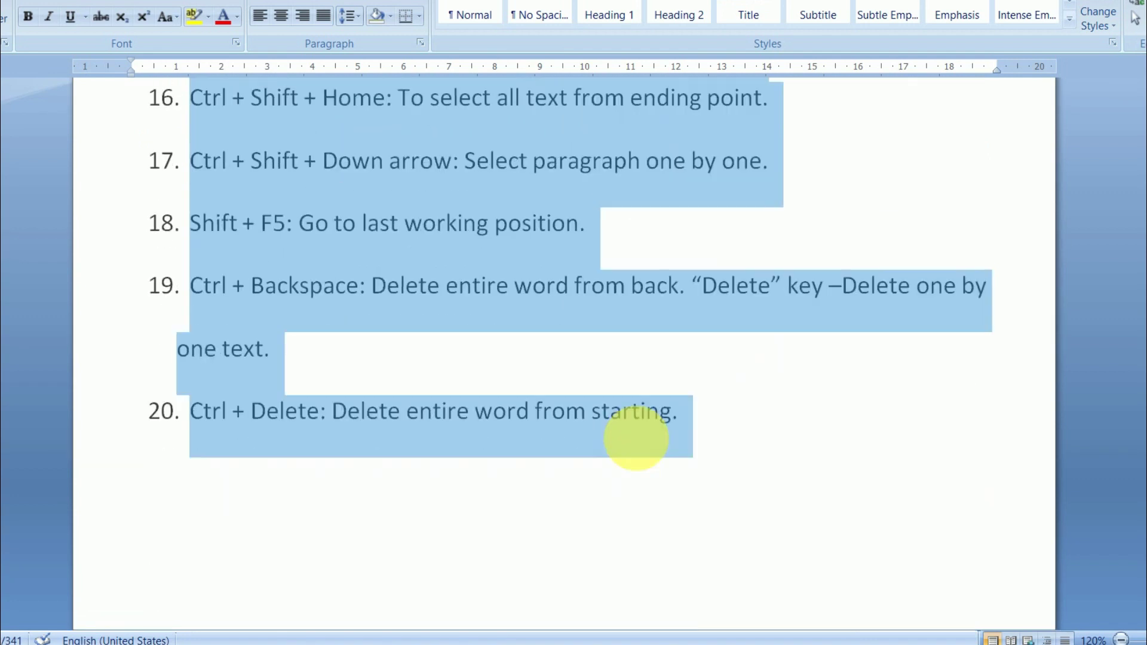
scroll(640, 443, down, 3)
scroll(639, 442, up, 7)
key(shift+F5)
scroll(841, 258, up, 1)
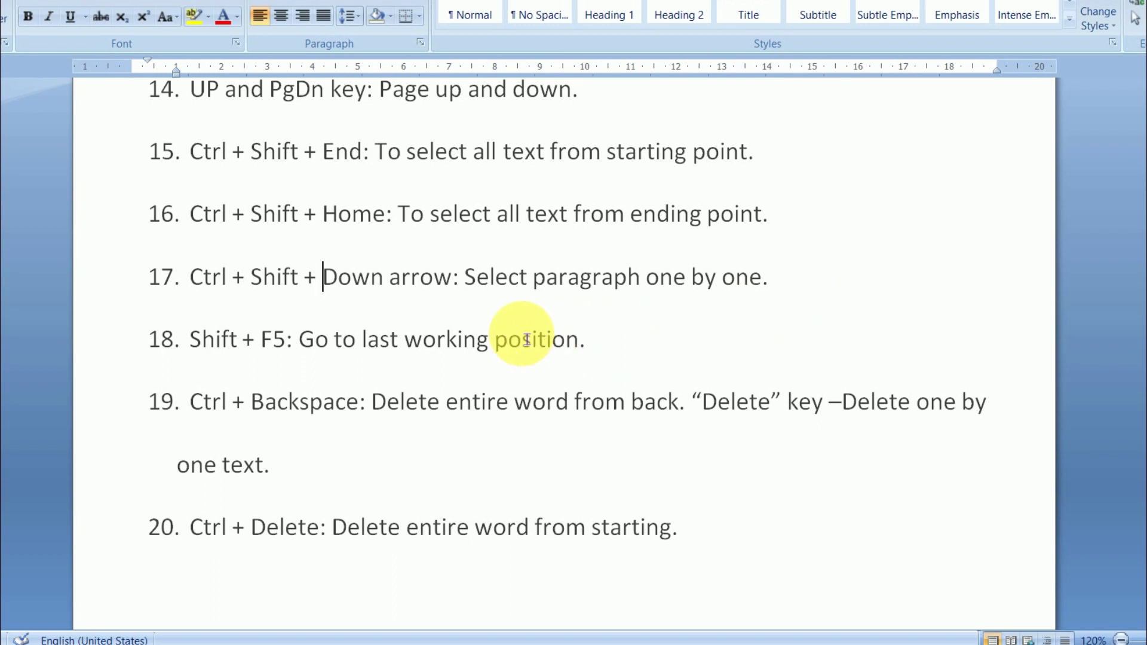
click(203, 293)
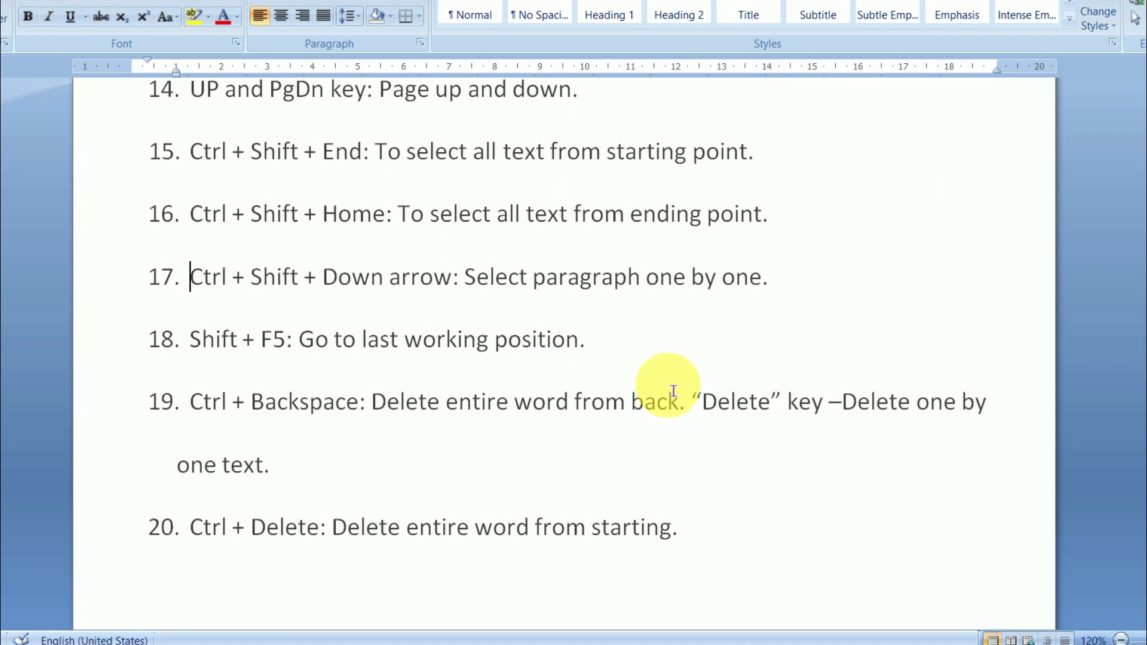
key(ctrl+shift+Down)
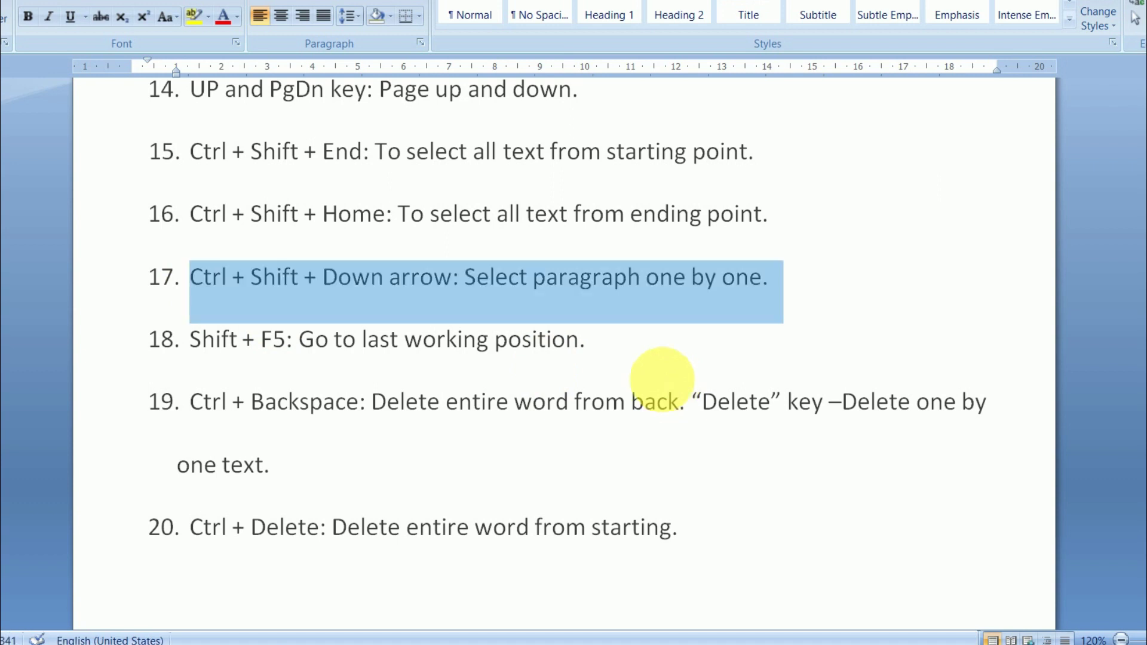
key(ctrl+shift+Down)
key(ctrl+shift+Down)
key(ctrl+shift+Down)
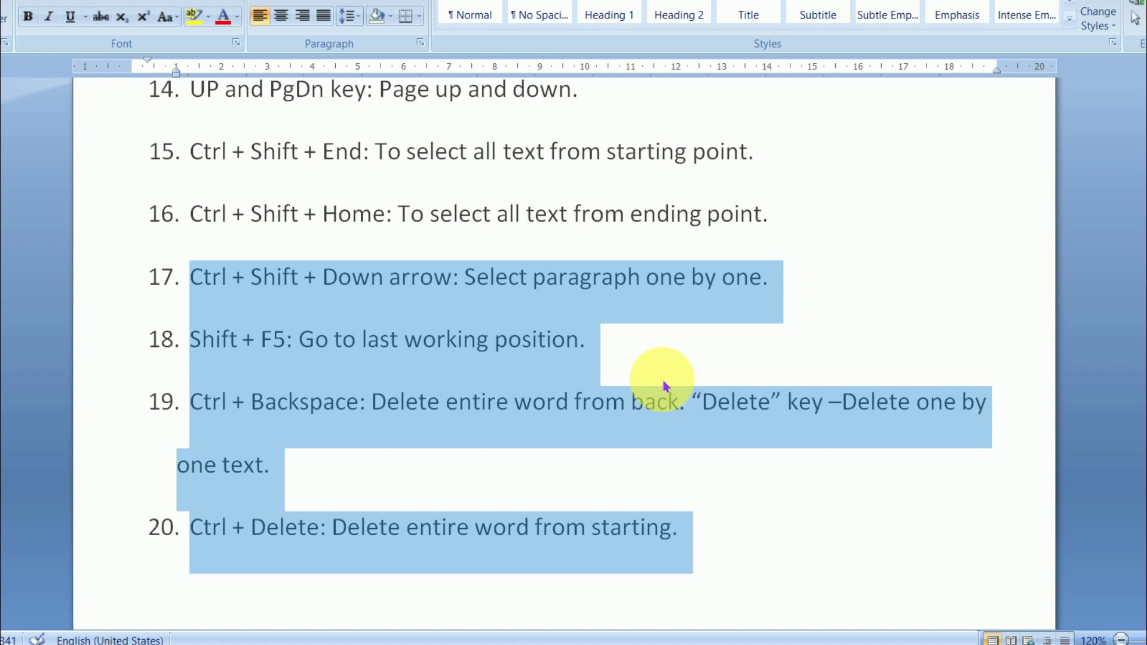
key(ctrl+shift+Up)
key(ctrl+shift+Up)
key(ctrl+shift+Up)
key(ctrl+shift+Up)
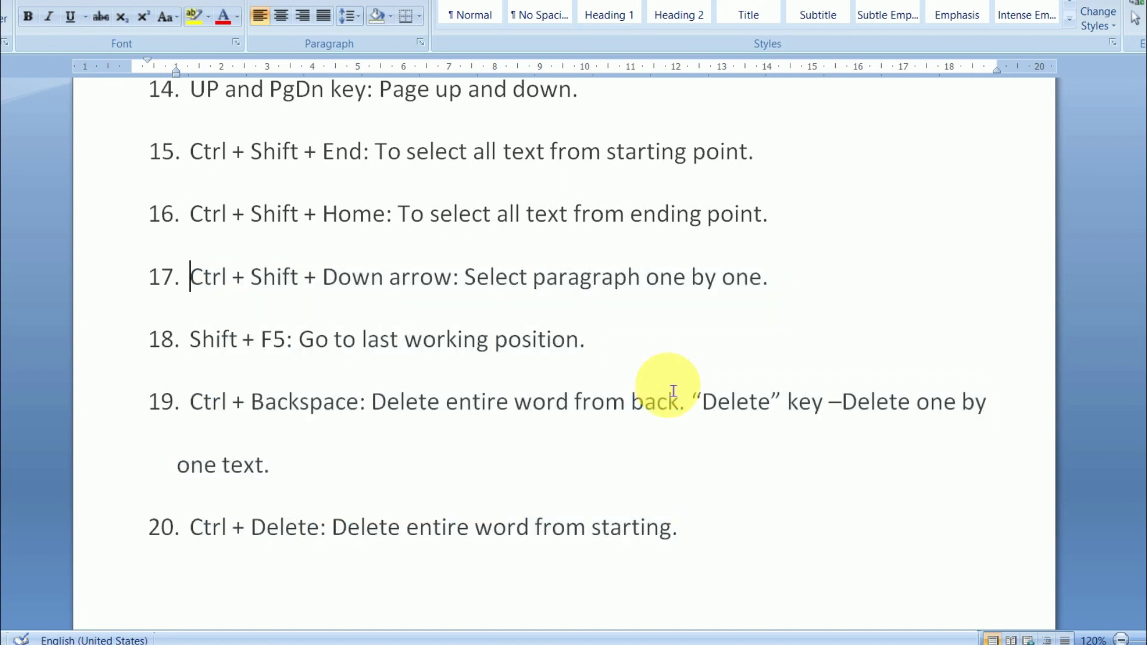
key(ctrl+shift+Up)
key(ctrl+shift+Up)
key(ctrl+shift+Up)
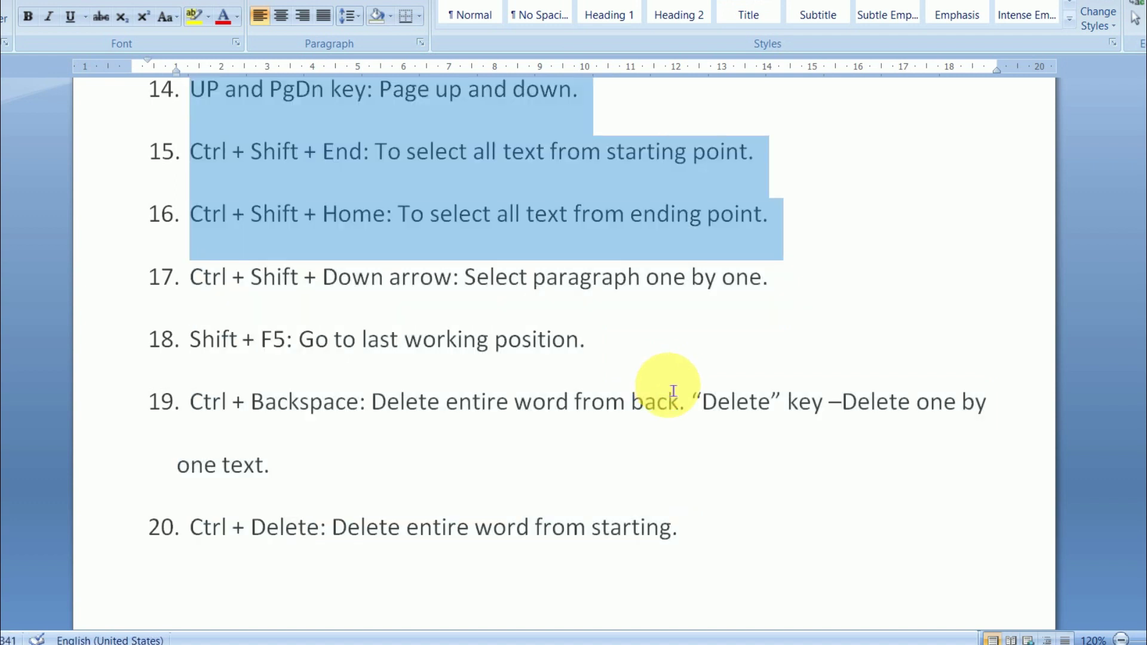
key(ctrl+shift+Up)
key(ctrl+shift+Up)
key(ctrl+shift+Up)
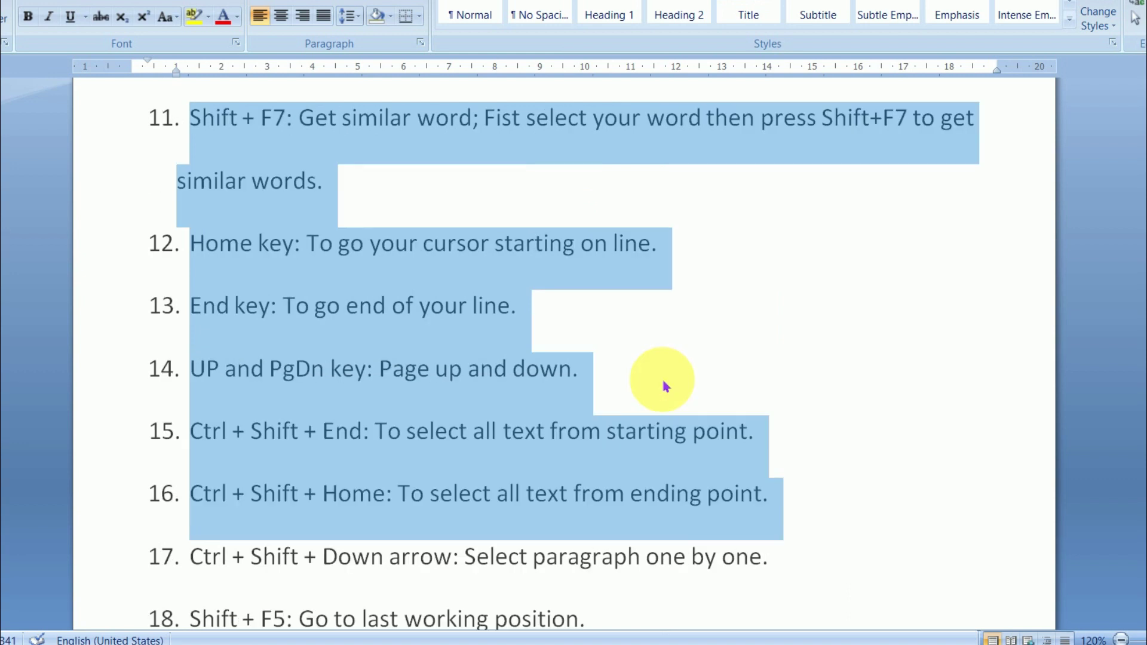
key(ctrl+shift+Down)
key(ctrl+shift+Down)
key(ctrl+shift+Down)
key(ctrl+shift+Down)
key(ctrl+shift+Right)
key(ctrl+shift+Right)
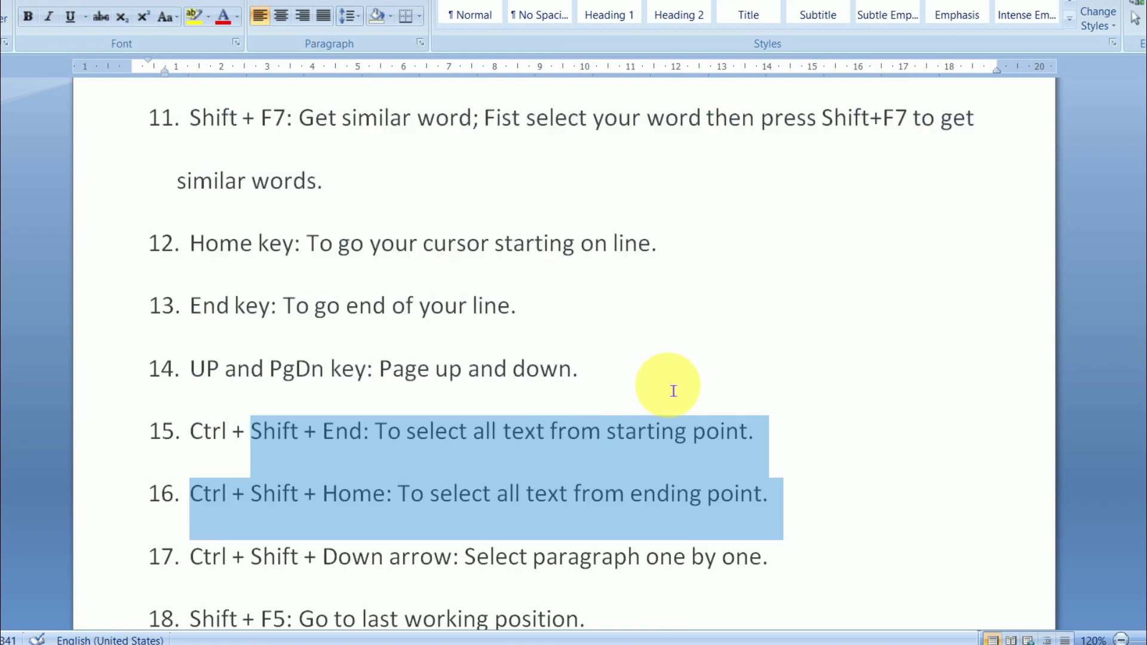
key(ctrl+shift+Right)
key(ctrl+shift+Right)
key(ctrl+shift+Right)
key(ctrl+shift+Right)
key(ctrl+shift+Right)
key(ctrl+shift+Right)
key(ctrl+shift+Left)
key(ctrl+shift+Left)
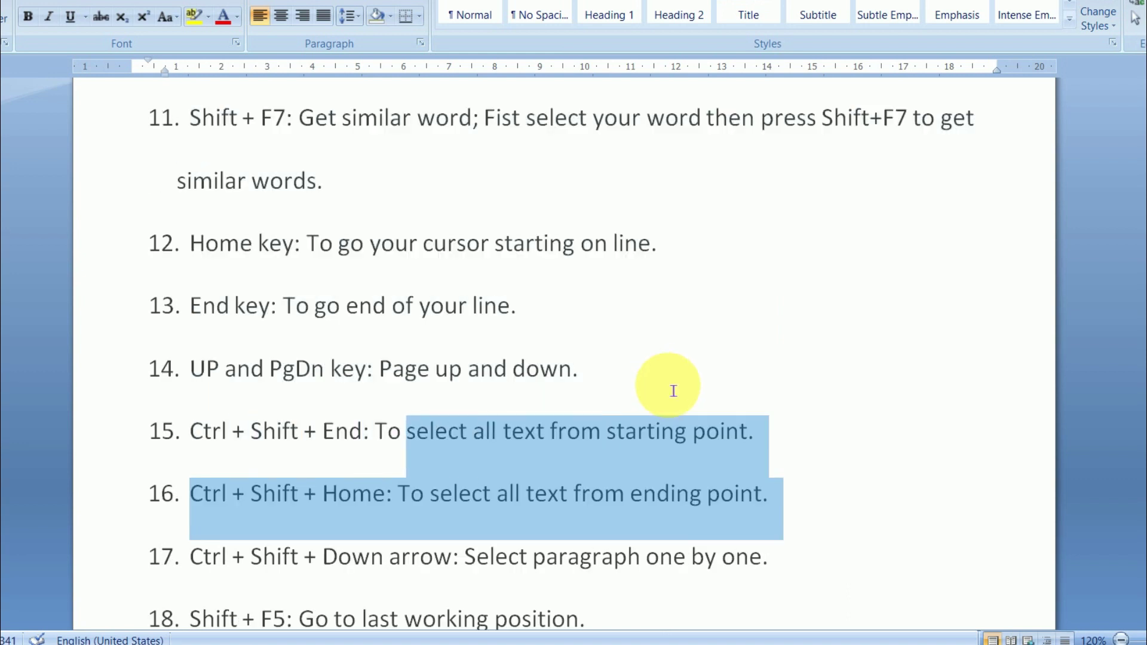
key(ctrl+shift+Left)
key(ctrl+shift+Left)
key(ctrl+shift+Left)
key(ctrl+shift+Left)
key(ctrl+shift+Left)
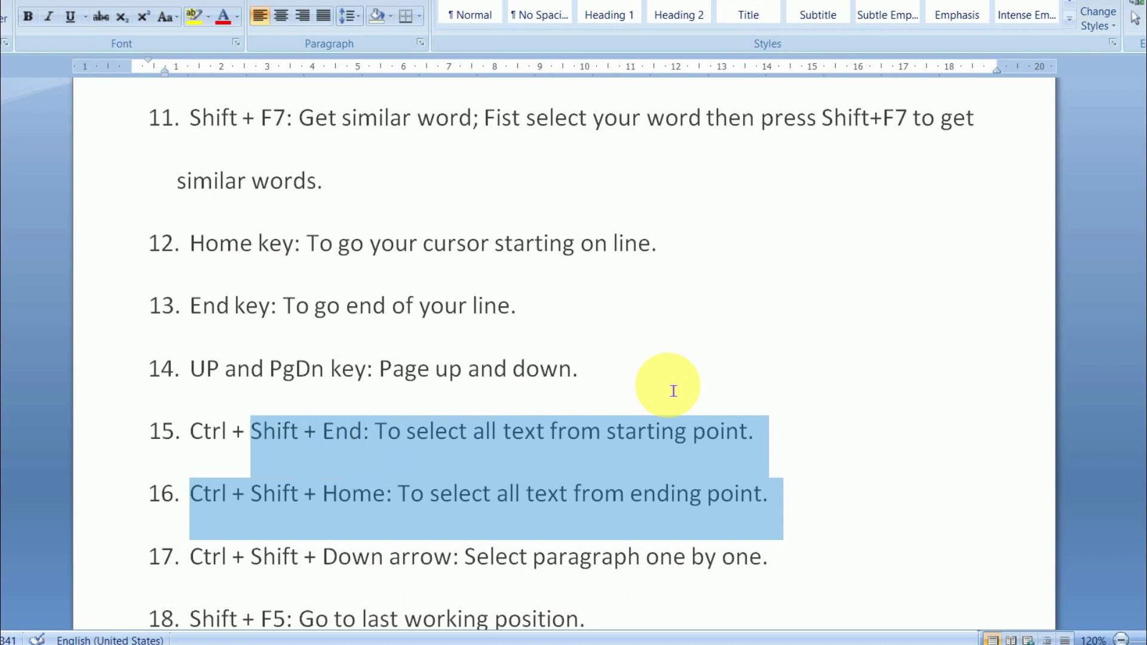
scroll(622, 382, down, 4)
scroll(615, 388, down, 3)
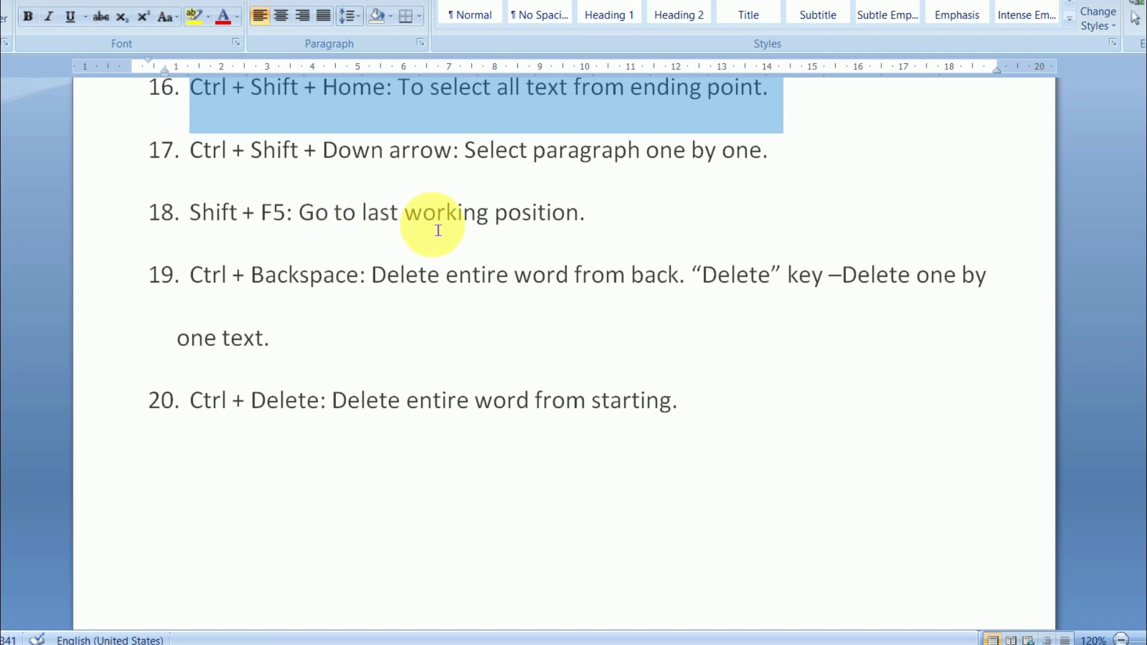
click(615, 229)
scroll(512, 308, up, 2)
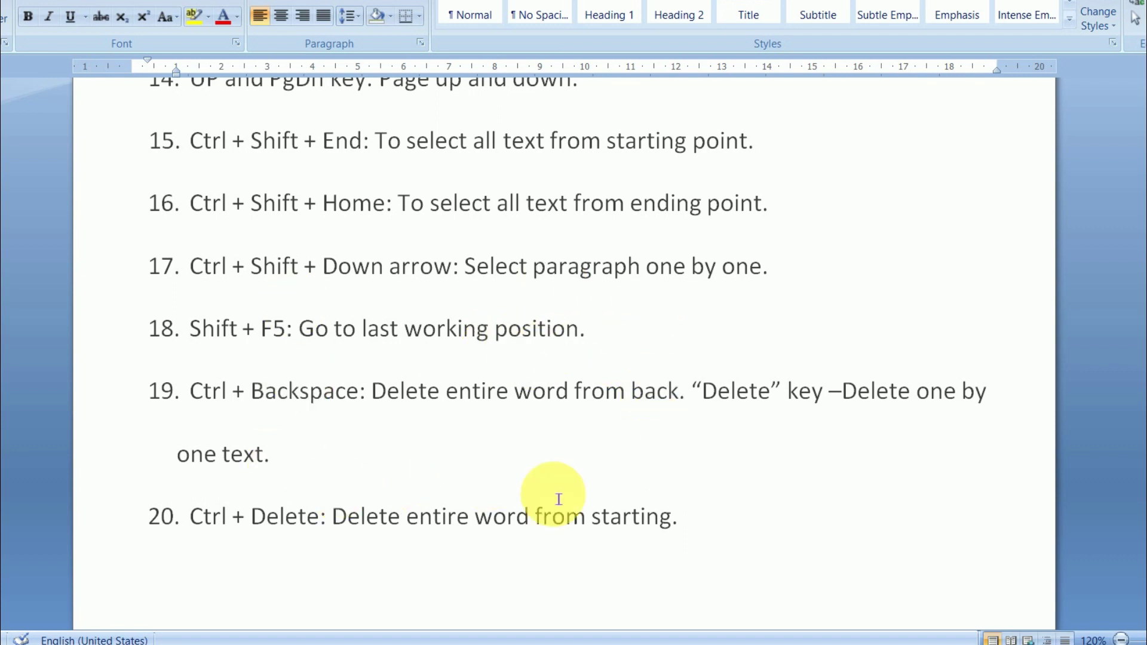
key(shift+F5)
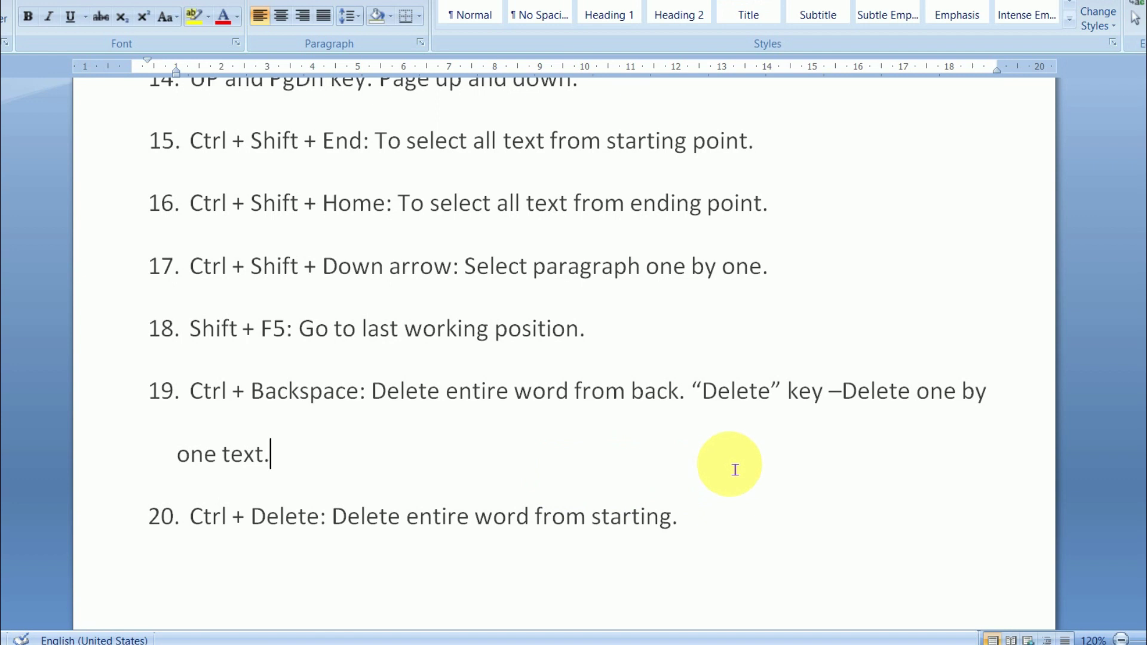
key(shift+F5)
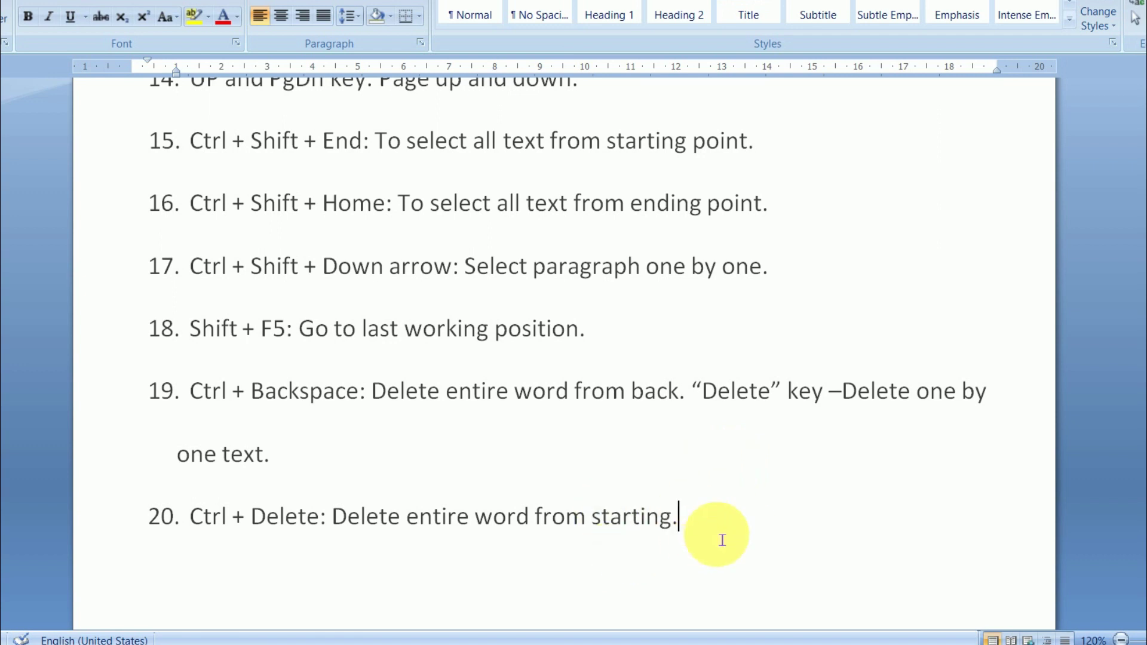
key(shift+F5)
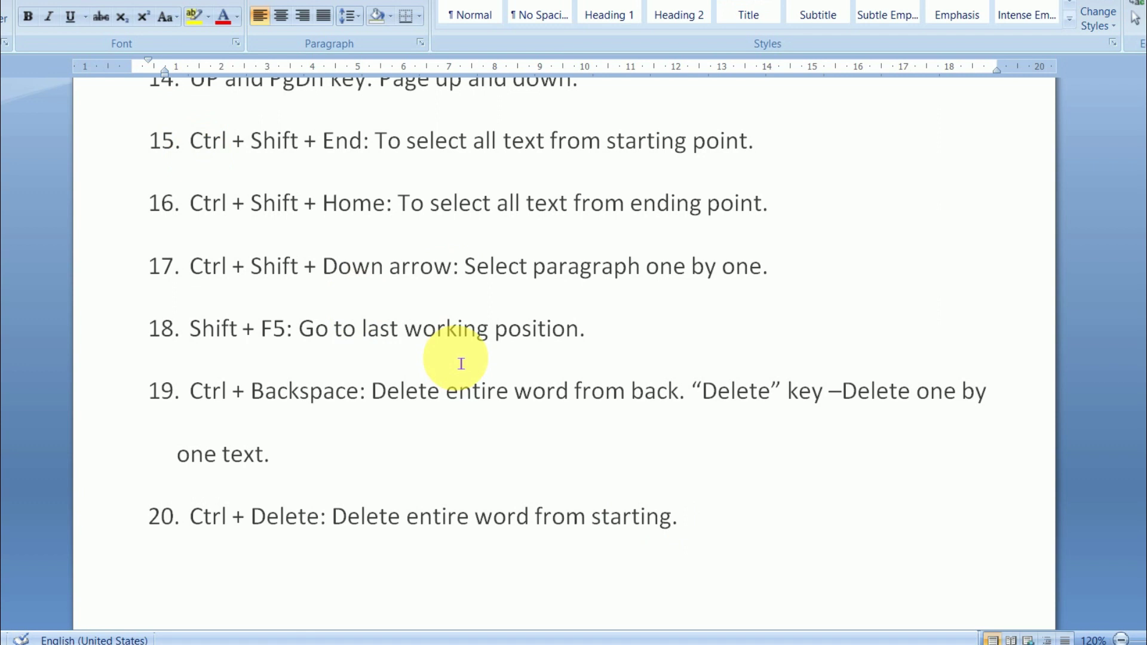
key(shift+F5)
scroll(431, 353, down, 3)
scroll(423, 347, down, 2)
scroll(423, 348, down, 5)
scroll(423, 346, down, 5)
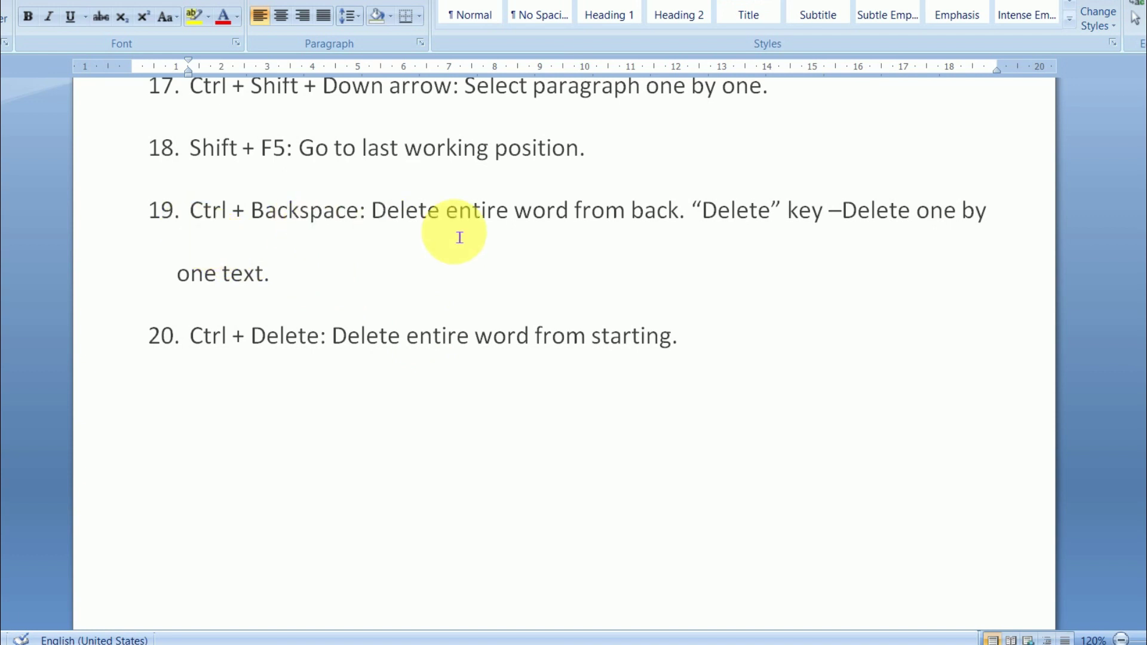
click(426, 295)
Add unnumbered lines 'computer' and 'english' after item 19, then delete 'computer' with Ctrl+Backspace
key(Return)
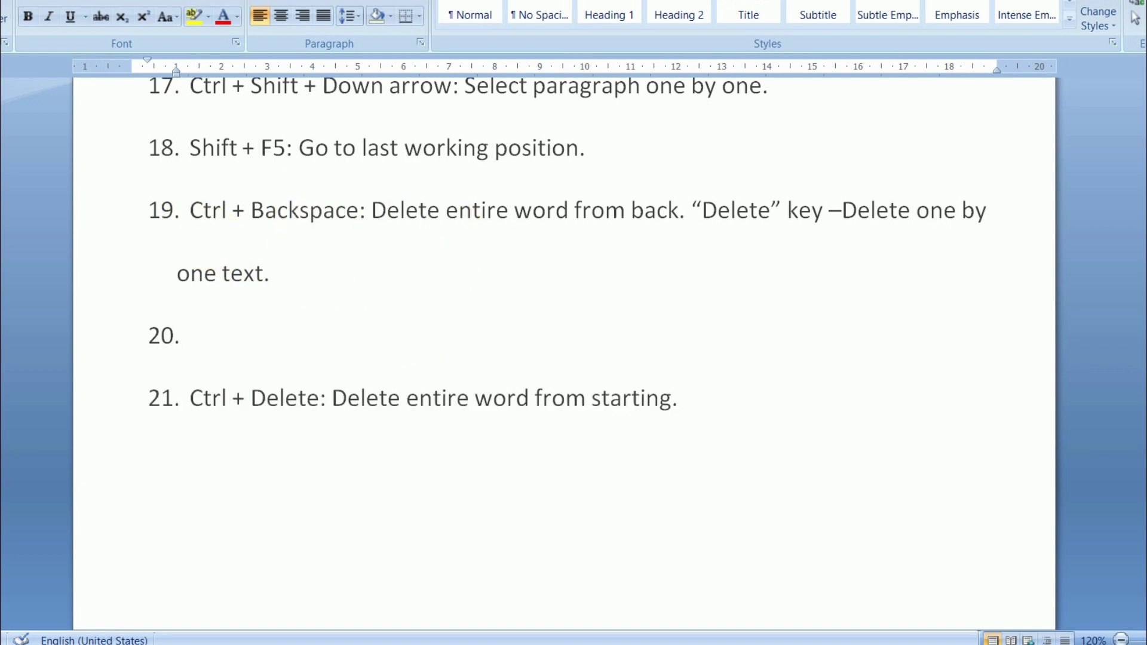
key(Return)
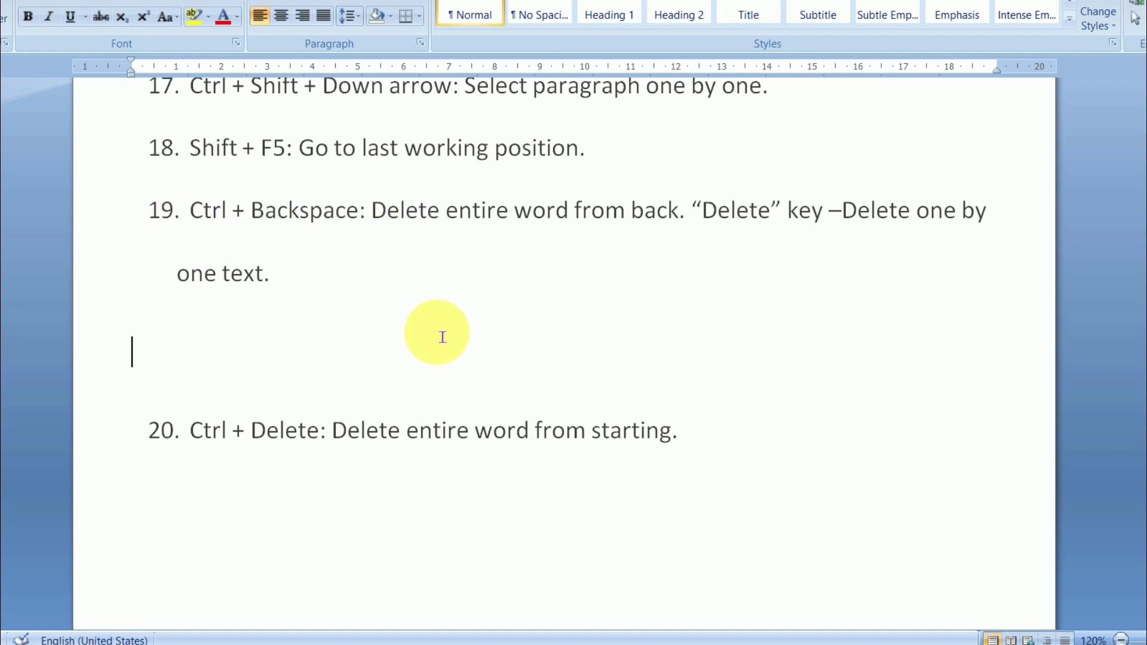
text(computer)
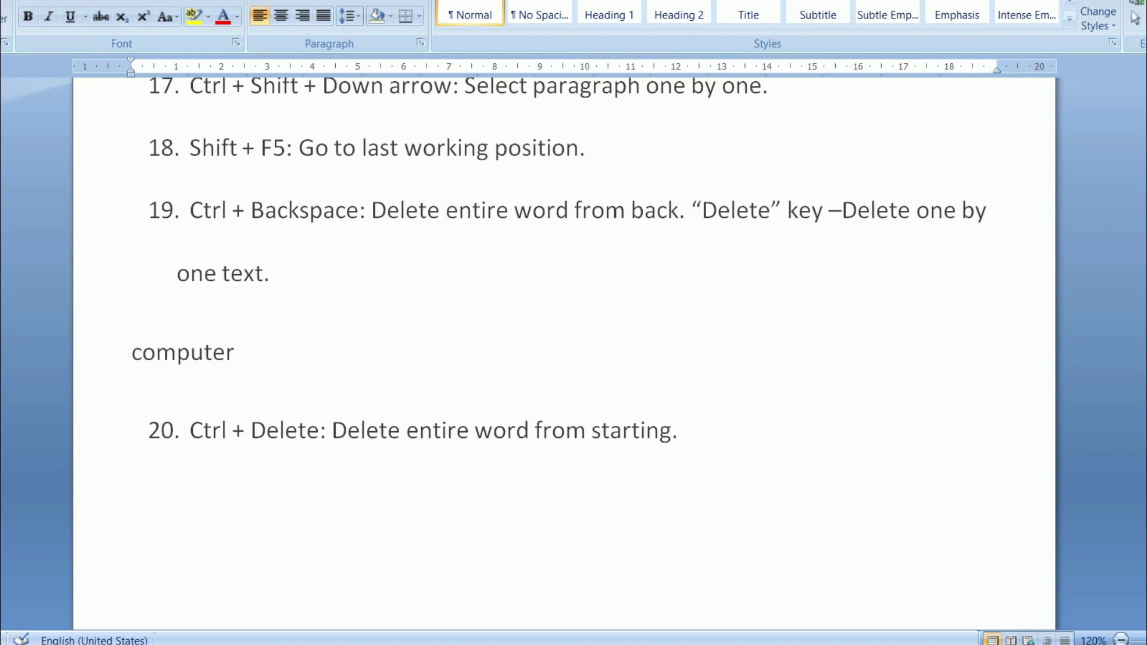
key(Return)
text(english)
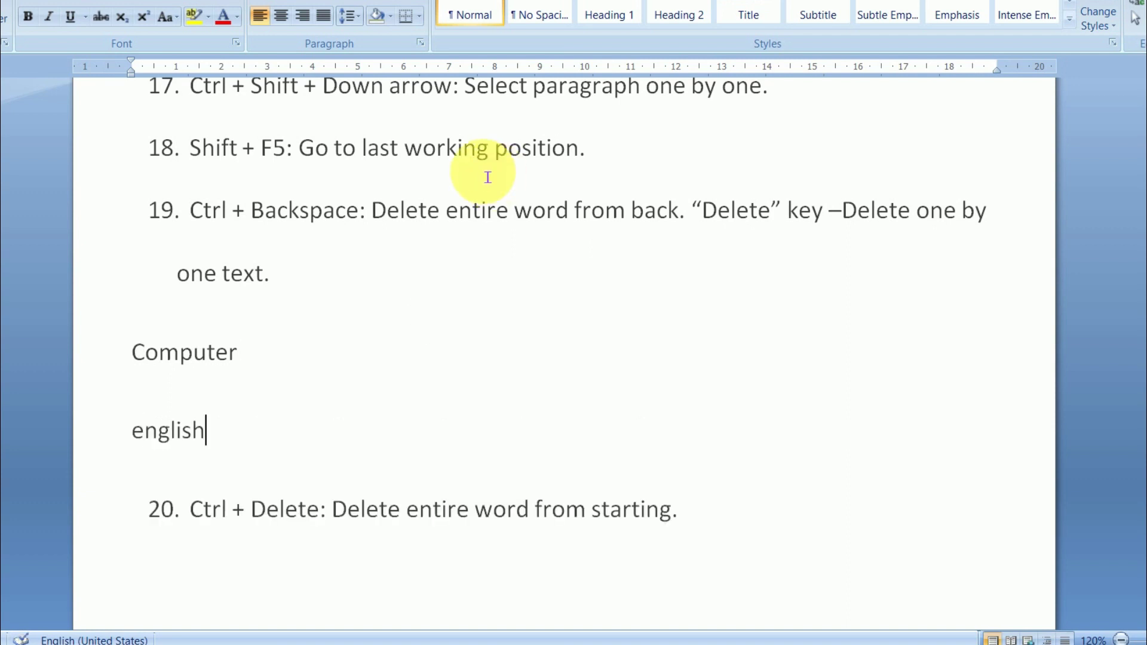
click(240, 352)
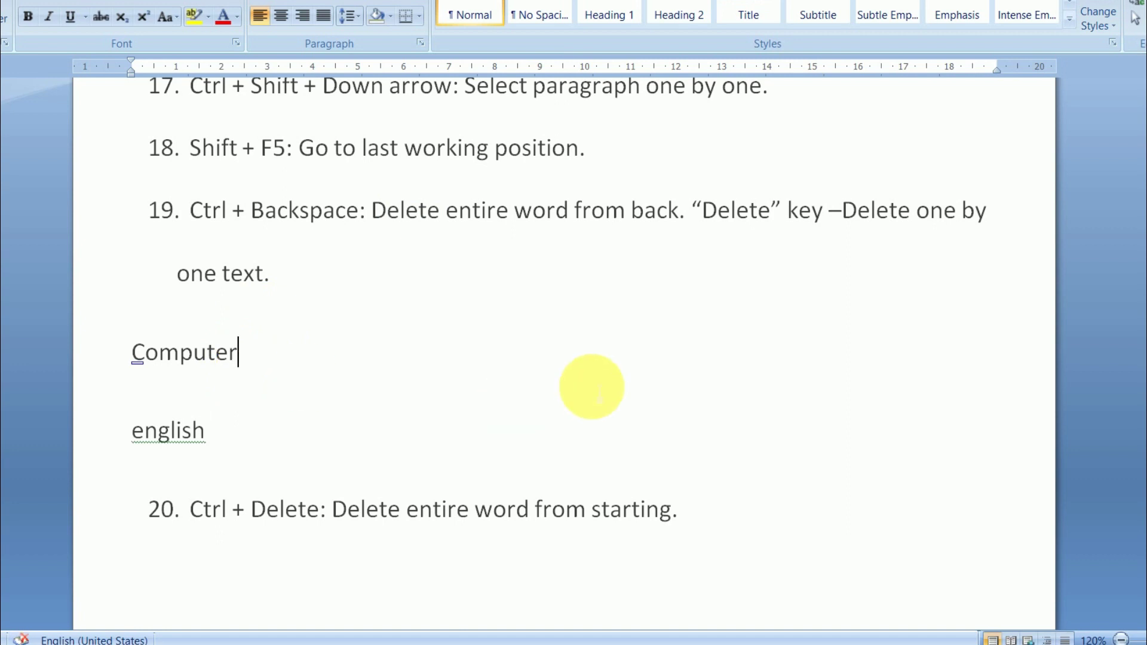
key(ctrl+BackSpace)
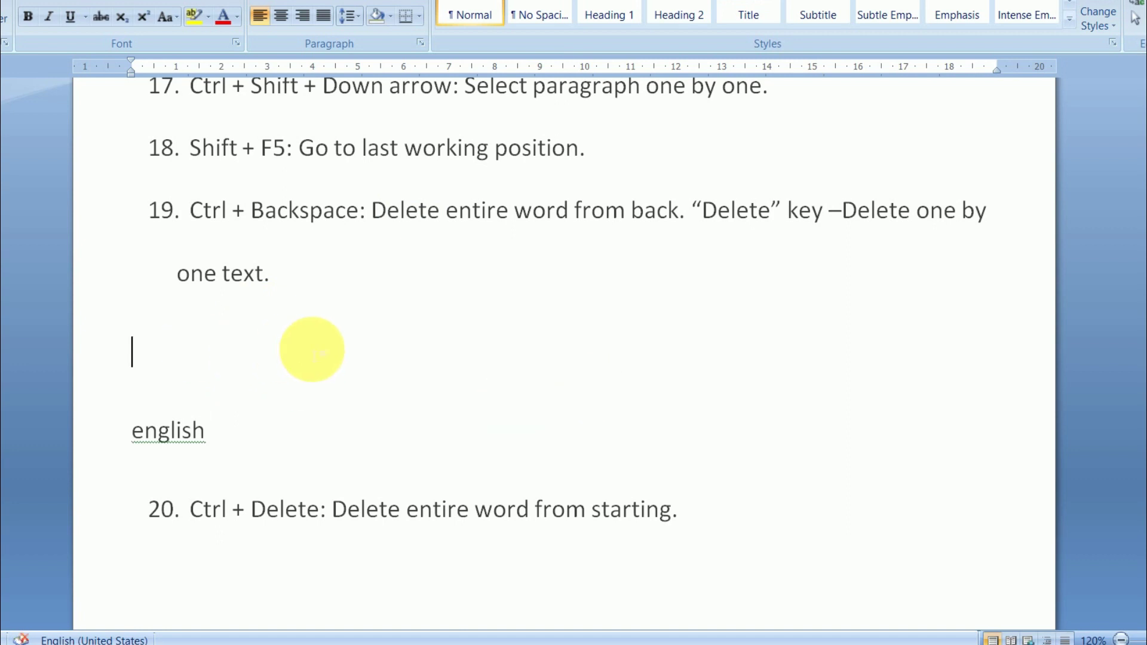
Undo to restore 'Computer', then erase it again with Backspace and Ctrl+Backspace
key(ctrl+z)
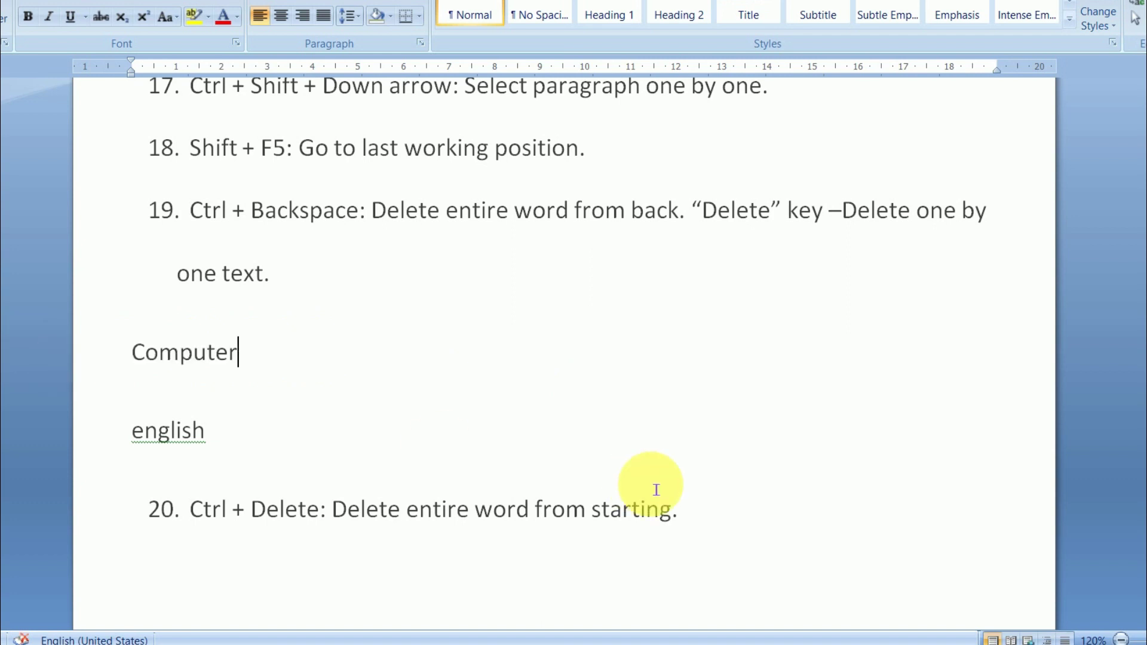
key(BackSpace)
key(BackSpace)
key(BackSpace)
key(BackSpace)
key(BackSpace)
key(BackSpace)
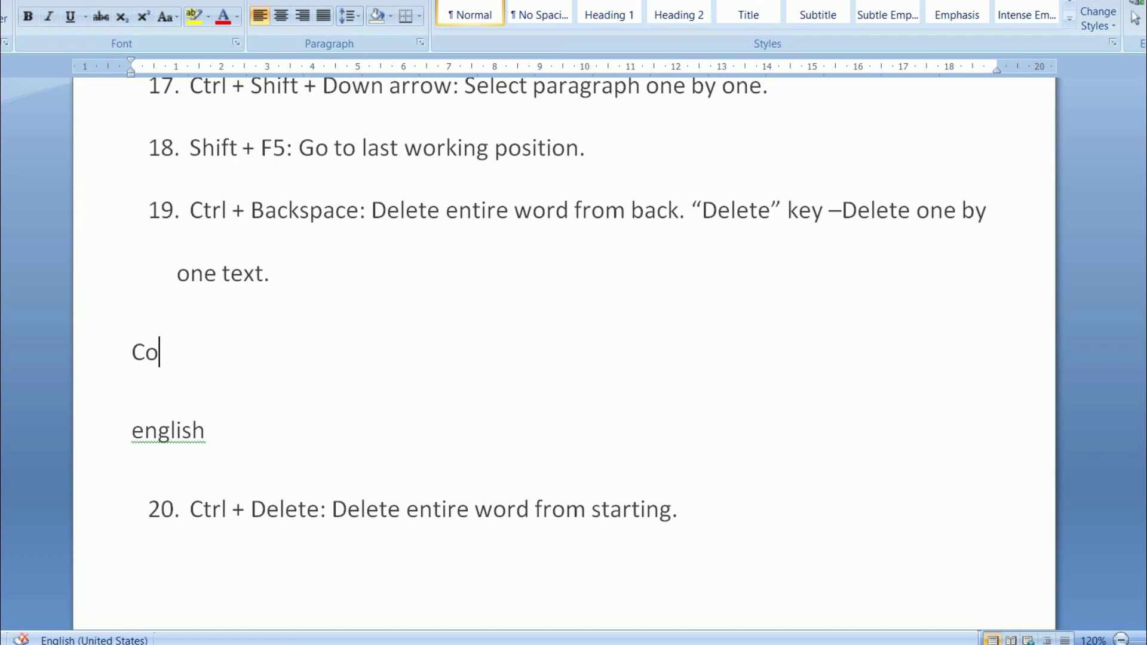
key(ctrl+BackSpace)
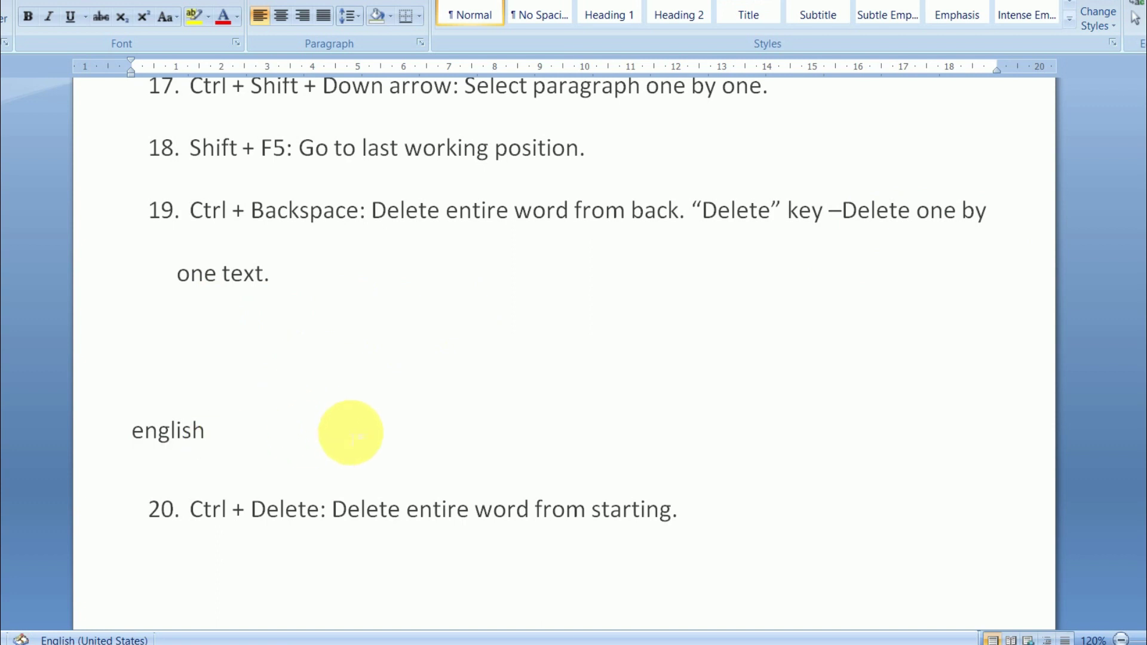
scroll(361, 444, down, 2)
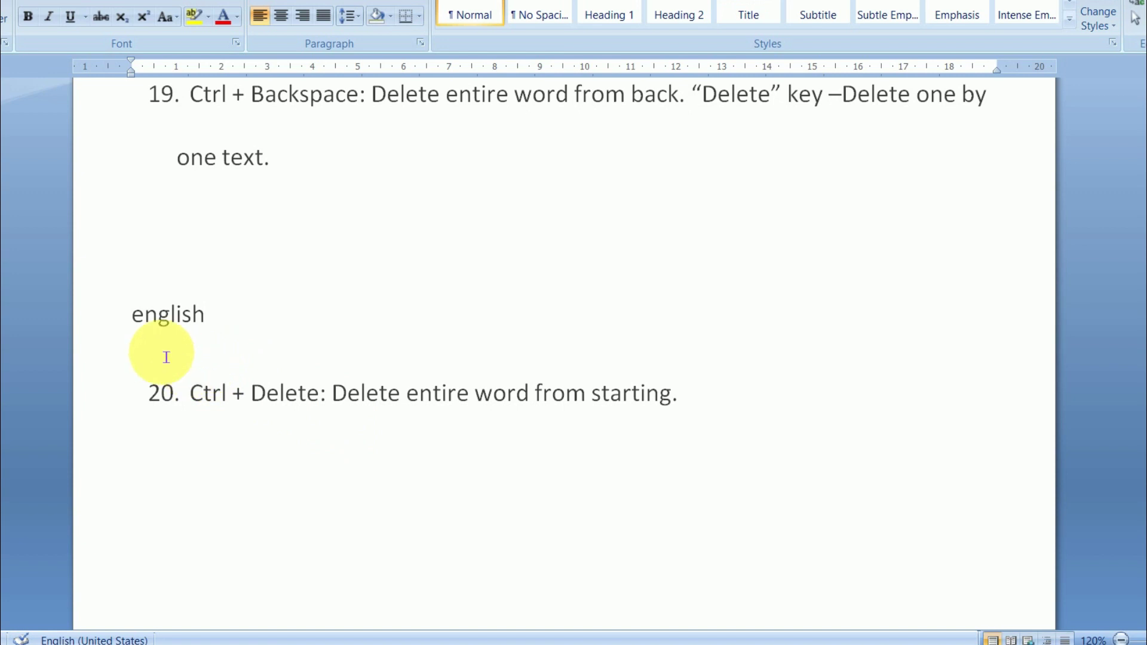
key(Home)
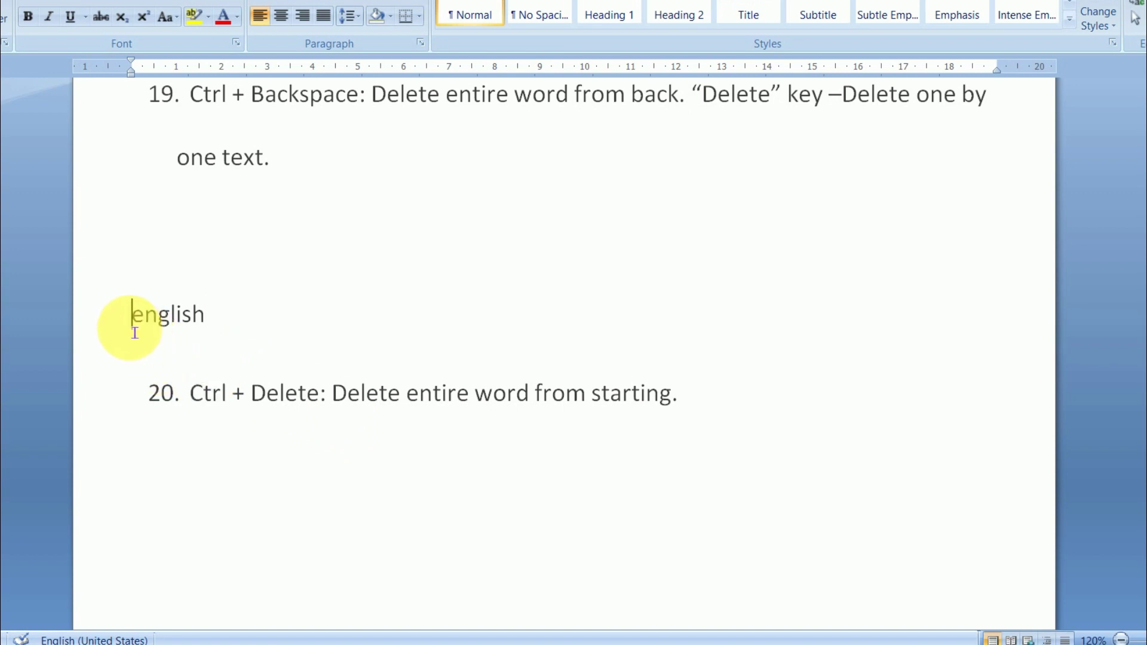
Clear the 'english' line by deleting 'en' letter by letter, then 'glish' with Ctrl+Delete
key(Delete)
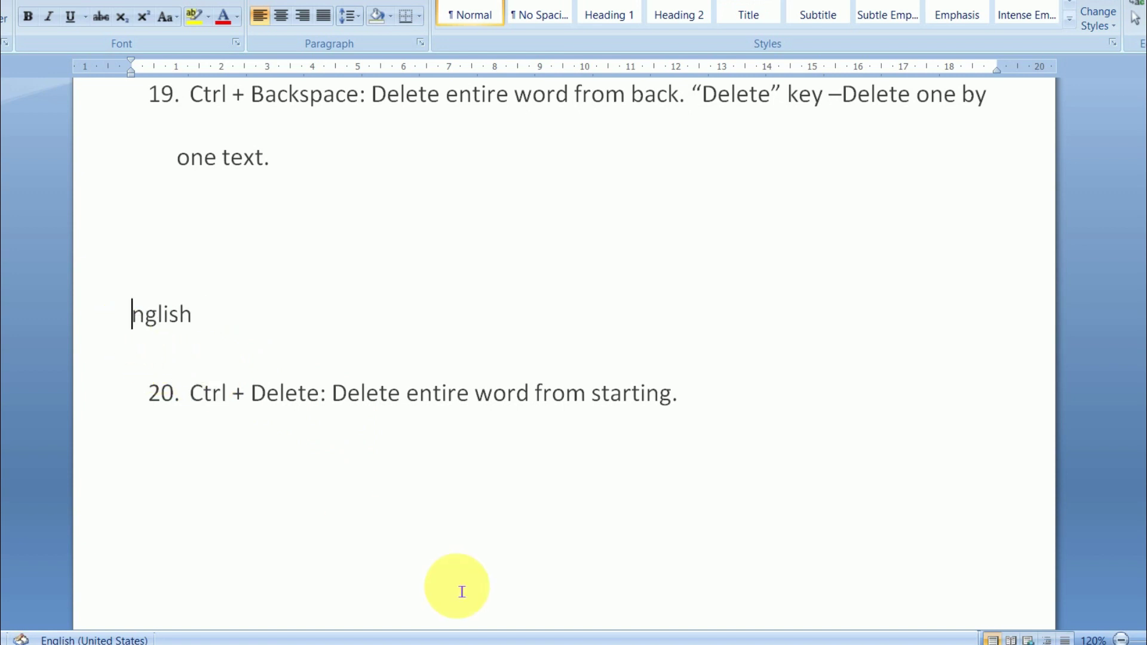
key(Delete)
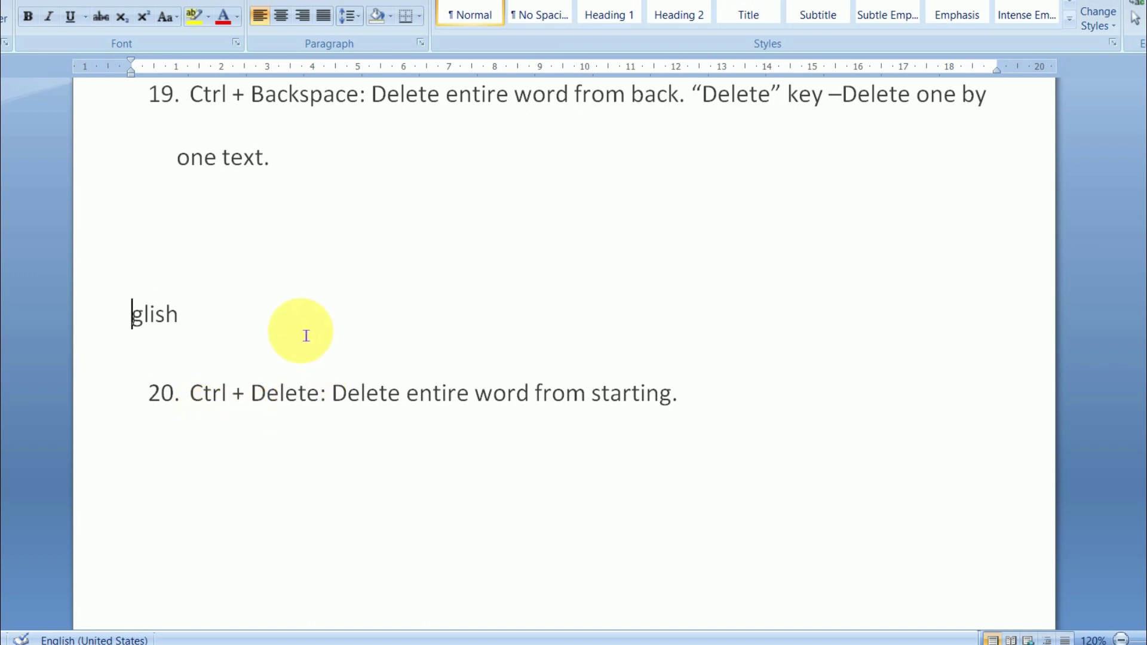
key(ctrl+Delete)
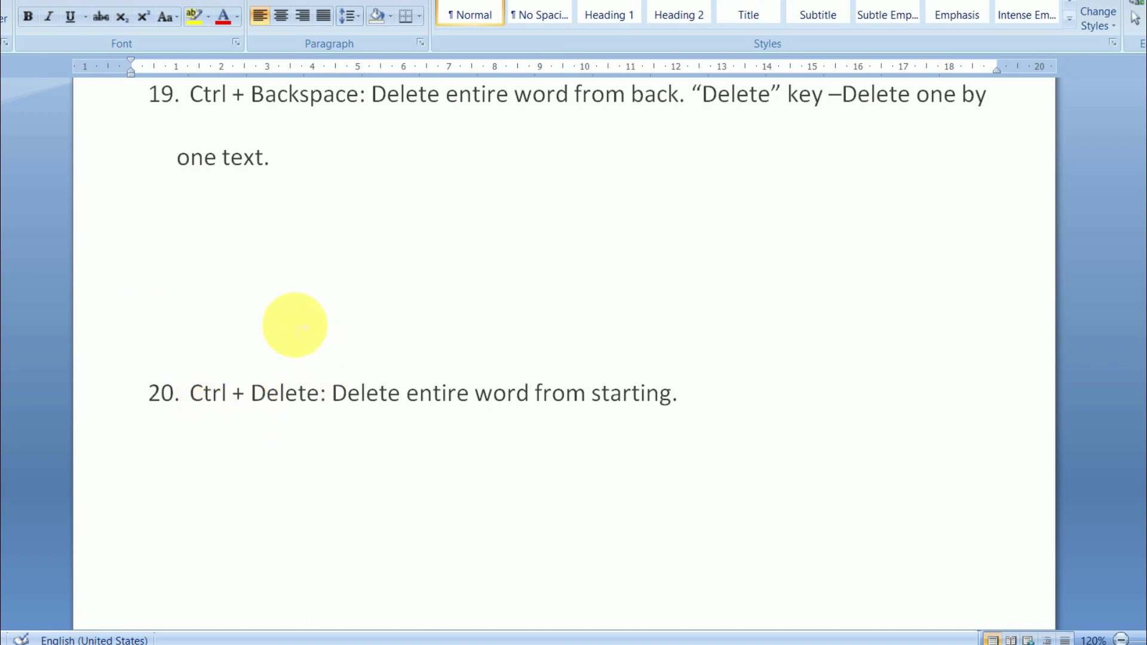